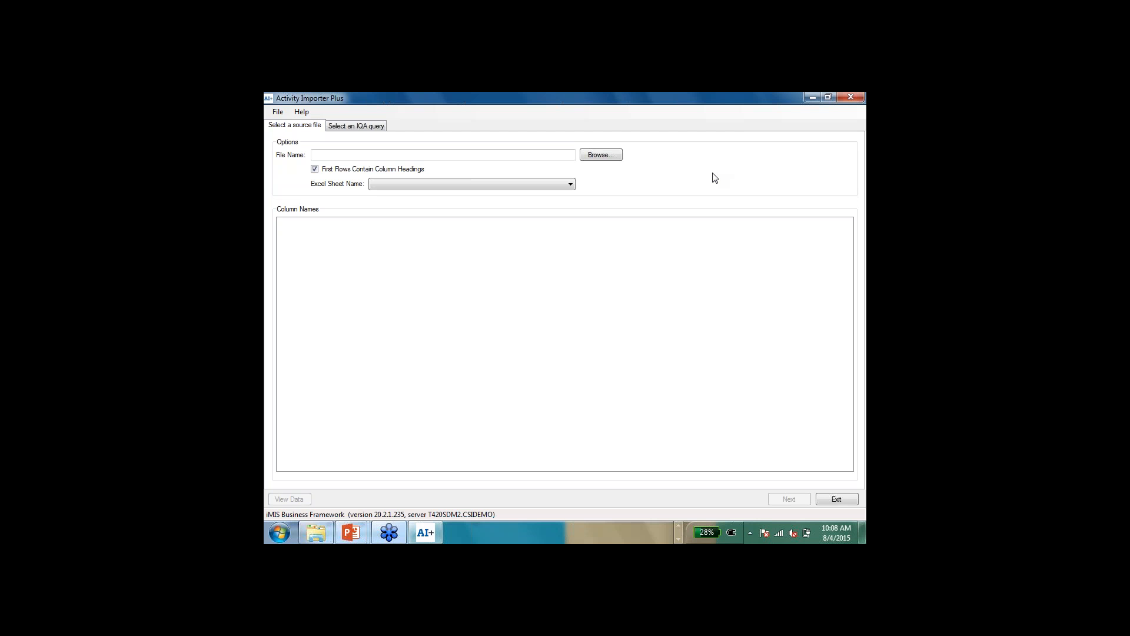
# Step: Browse for the source file and open Calls to Be Imported into iMIS.xlsx in Excel for review
pyautogui.click(602, 156)
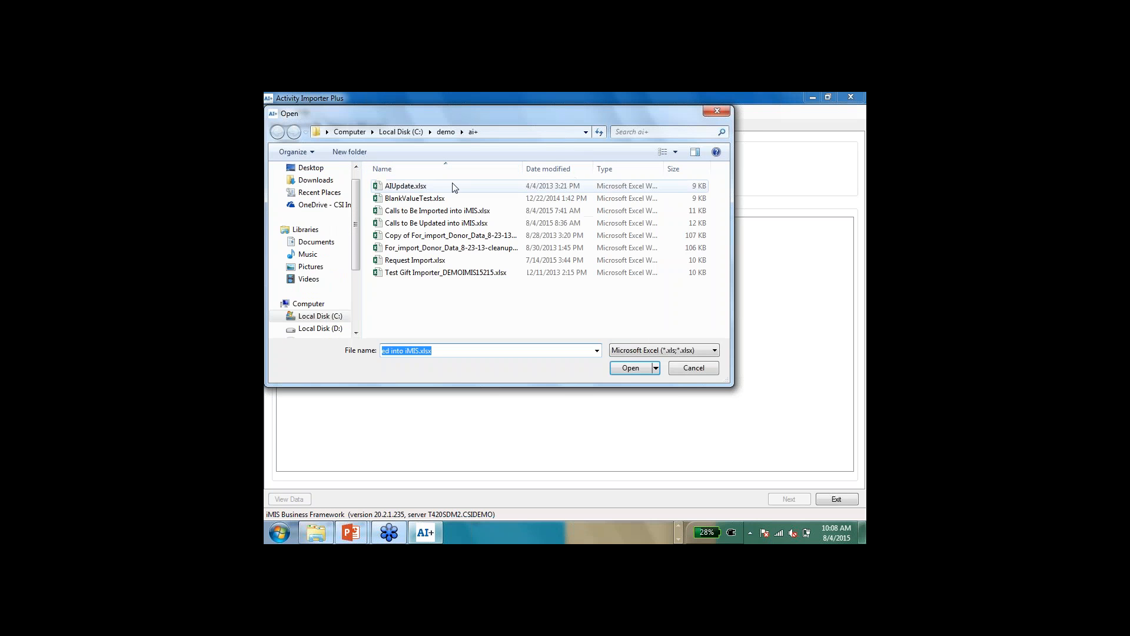
pyautogui.click(401, 215)
pyautogui.rightClick(400, 213)
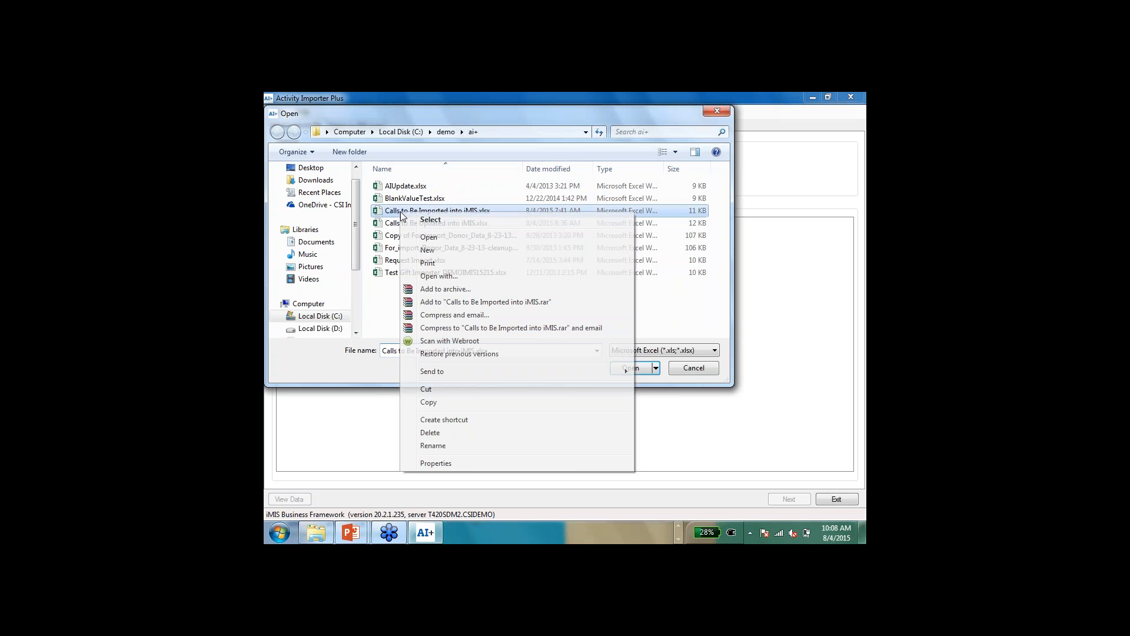
pyautogui.click(429, 237)
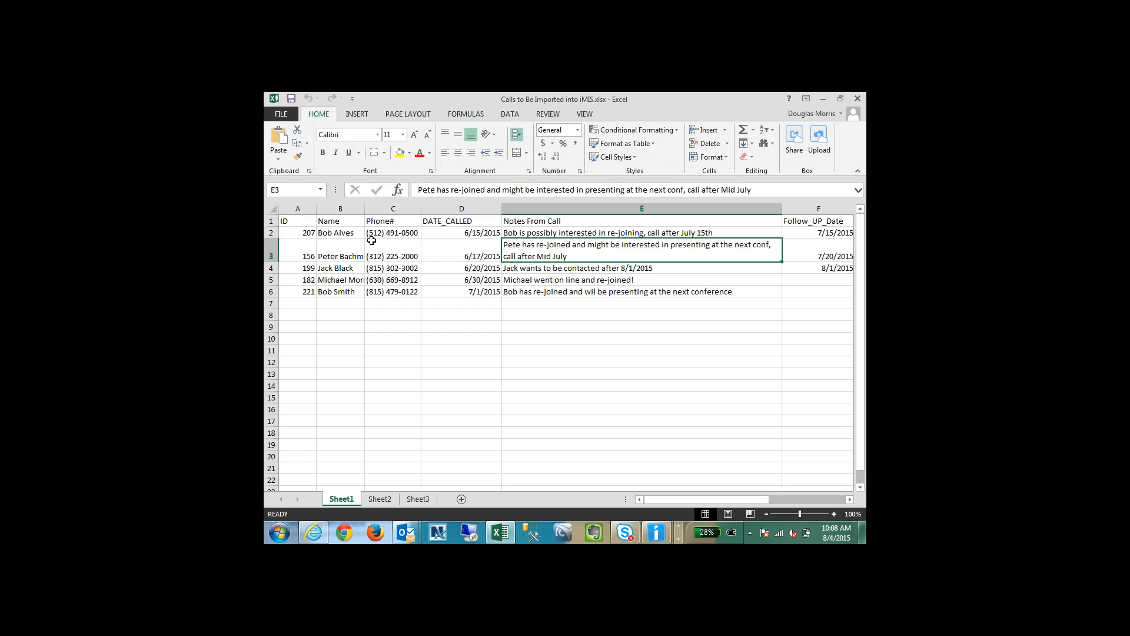
# Step: Examine the call notes, call dates, follow-up dates and assignees in each row of Sheet1
pyautogui.click(525, 231)
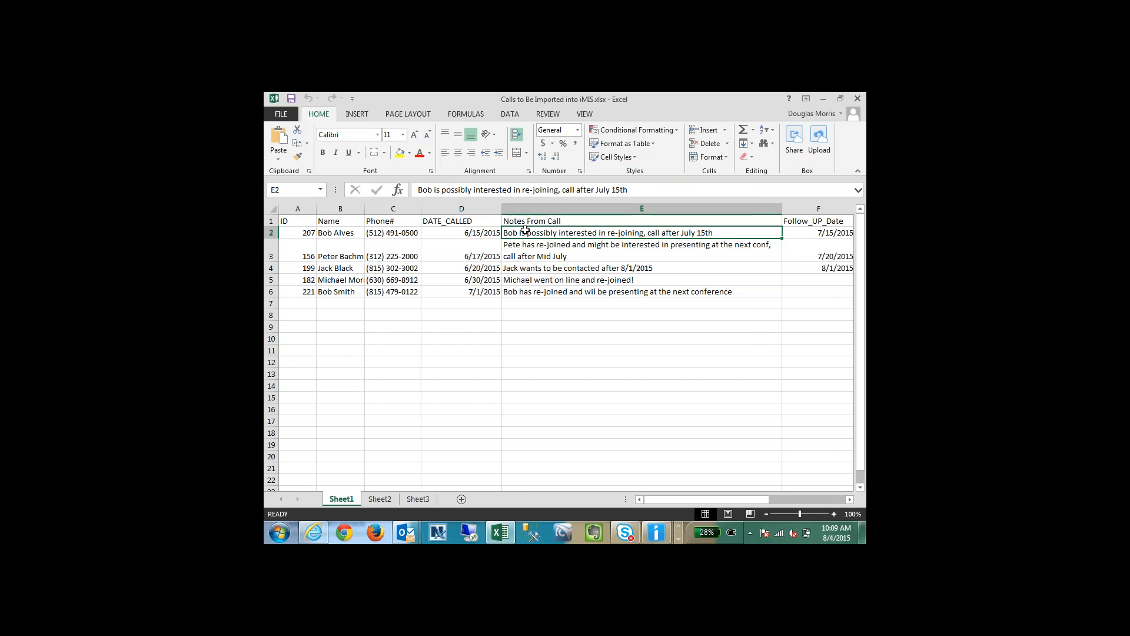
pyautogui.press('Tab')
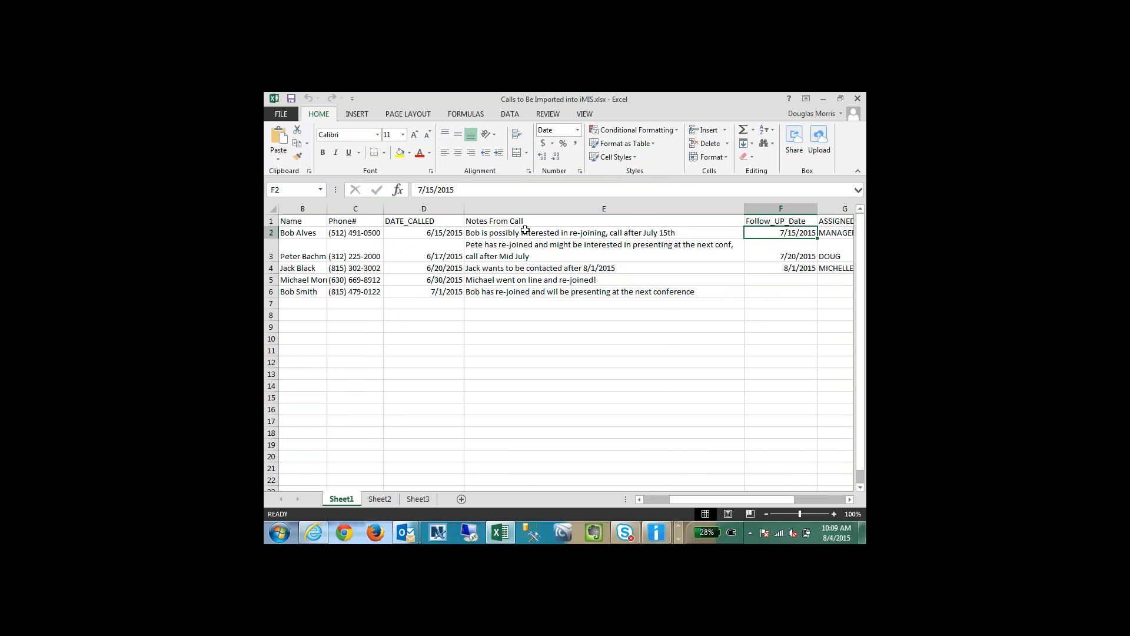
pyautogui.press('Tab')
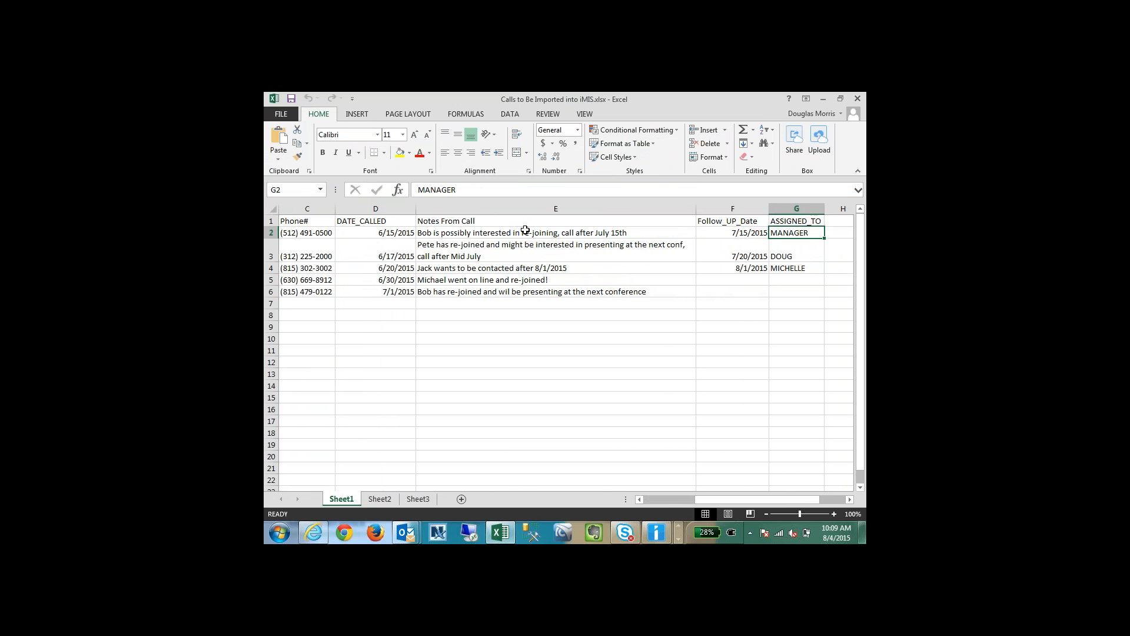
pyautogui.press('Left')
pyautogui.press('Left')
pyautogui.press('Left')
pyautogui.press('Down')
pyautogui.press('Right')
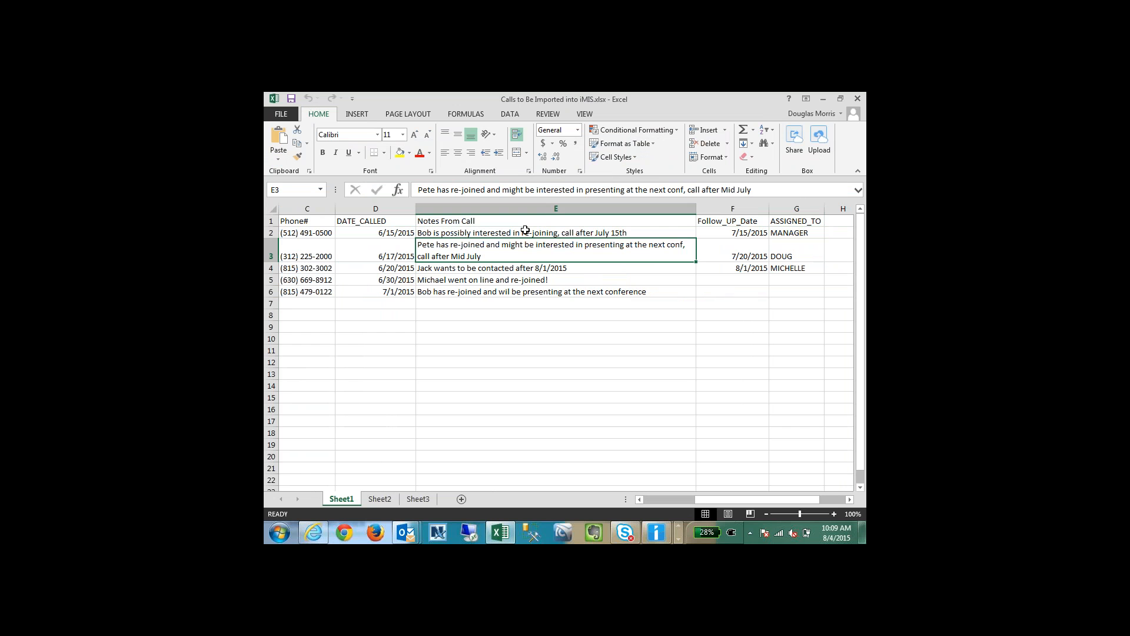
pyautogui.press('Down')
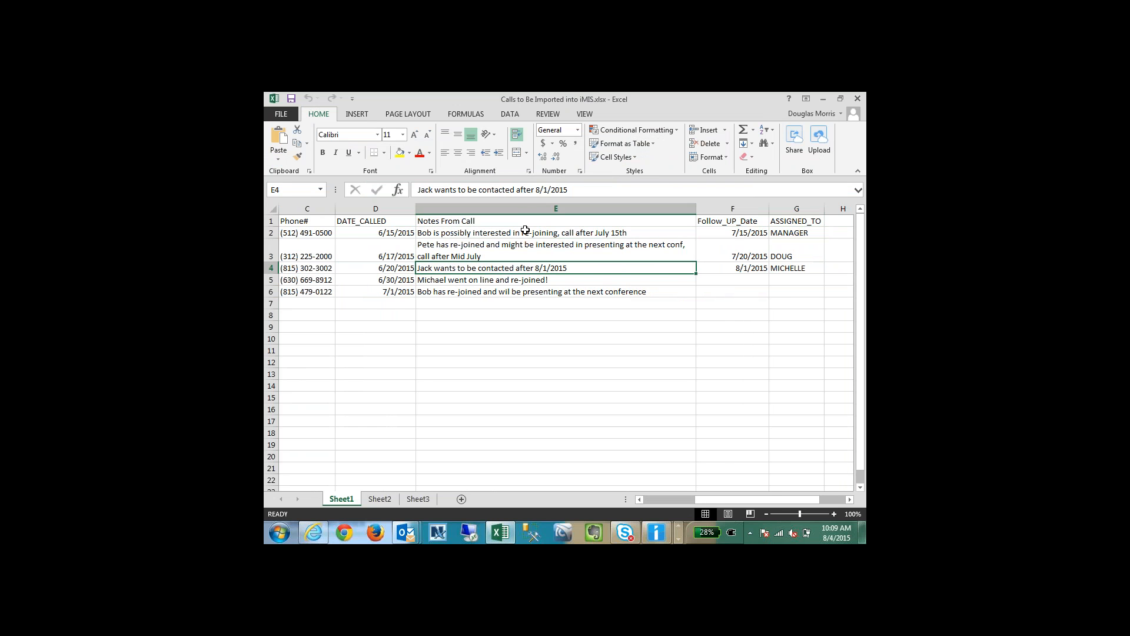
pyautogui.press('Left')
pyautogui.press('Left')
pyautogui.press('Left')
pyautogui.press('Right')
pyautogui.press('Right')
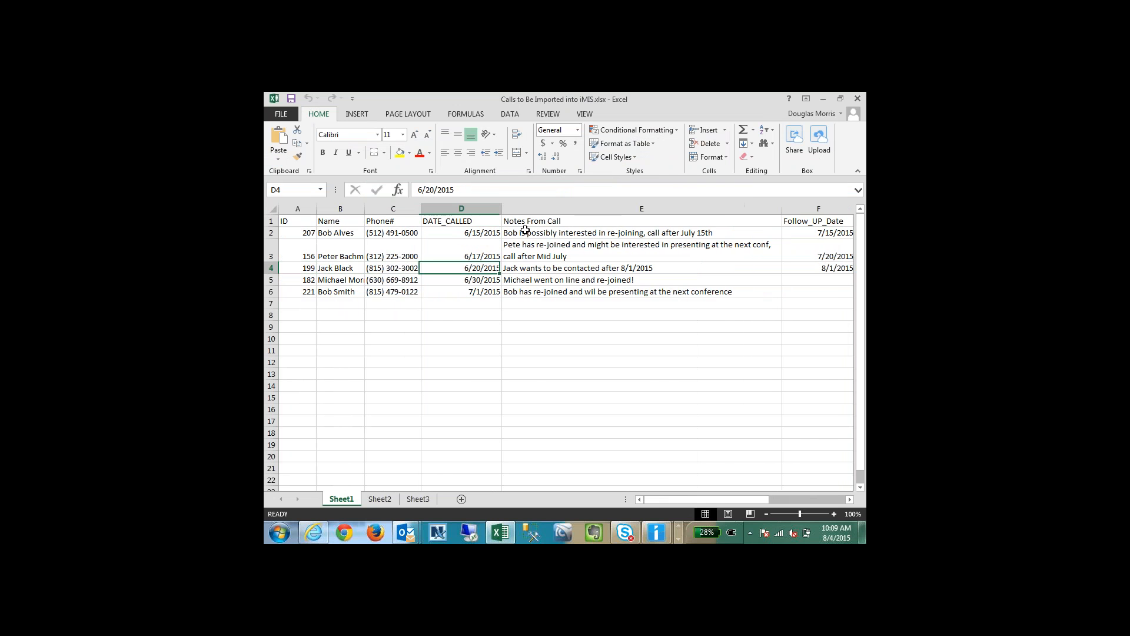
pyautogui.press('Right')
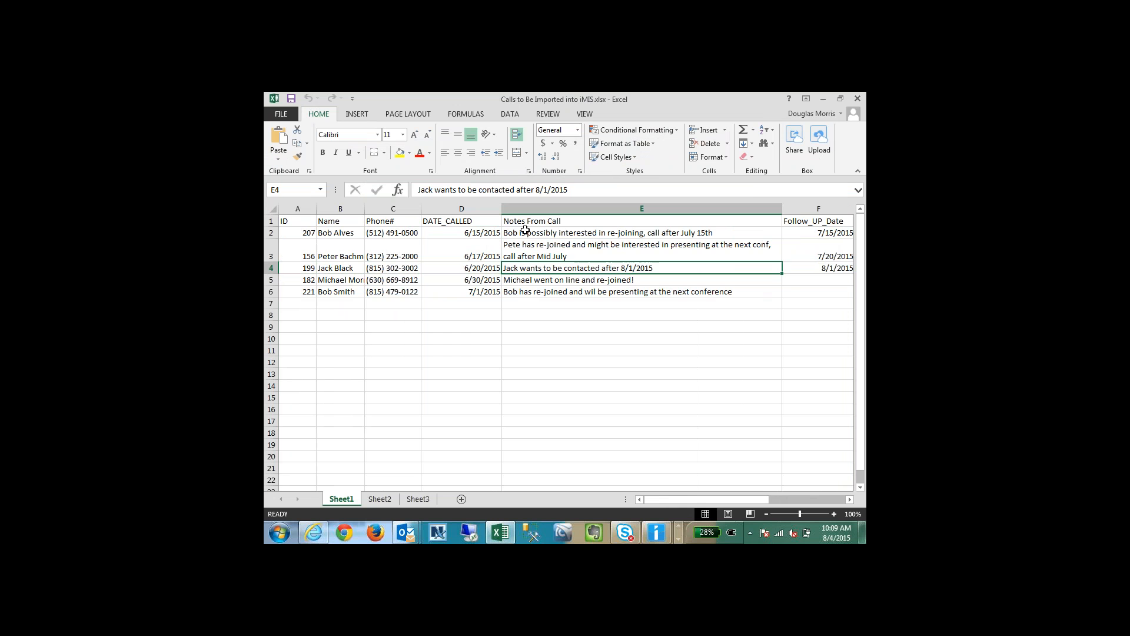
pyautogui.press('Down')
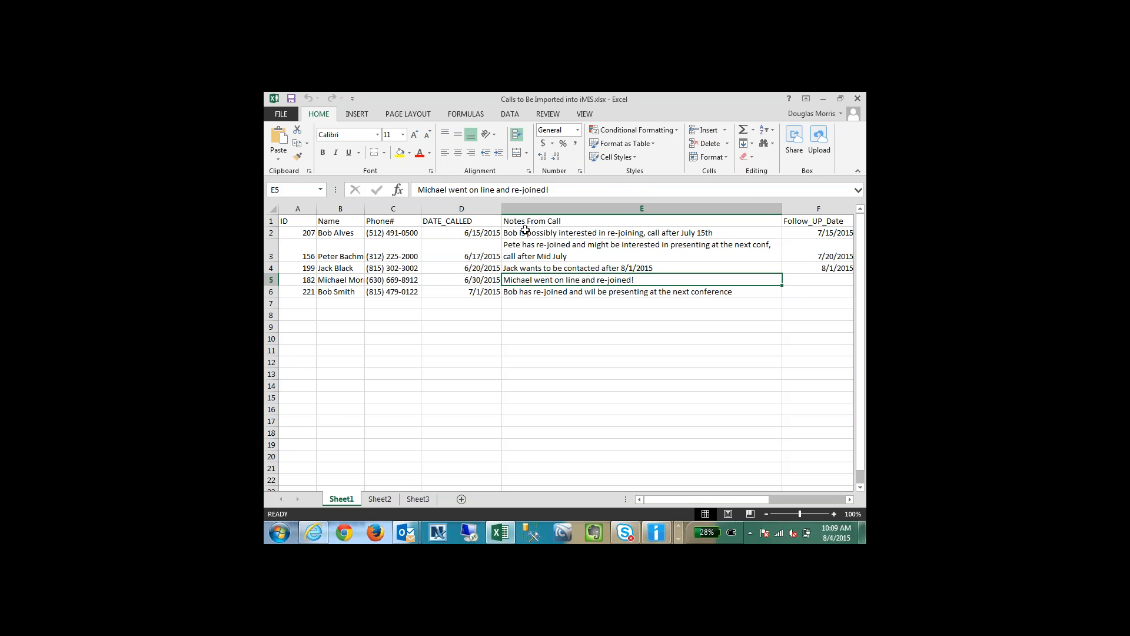
pyautogui.press('Down')
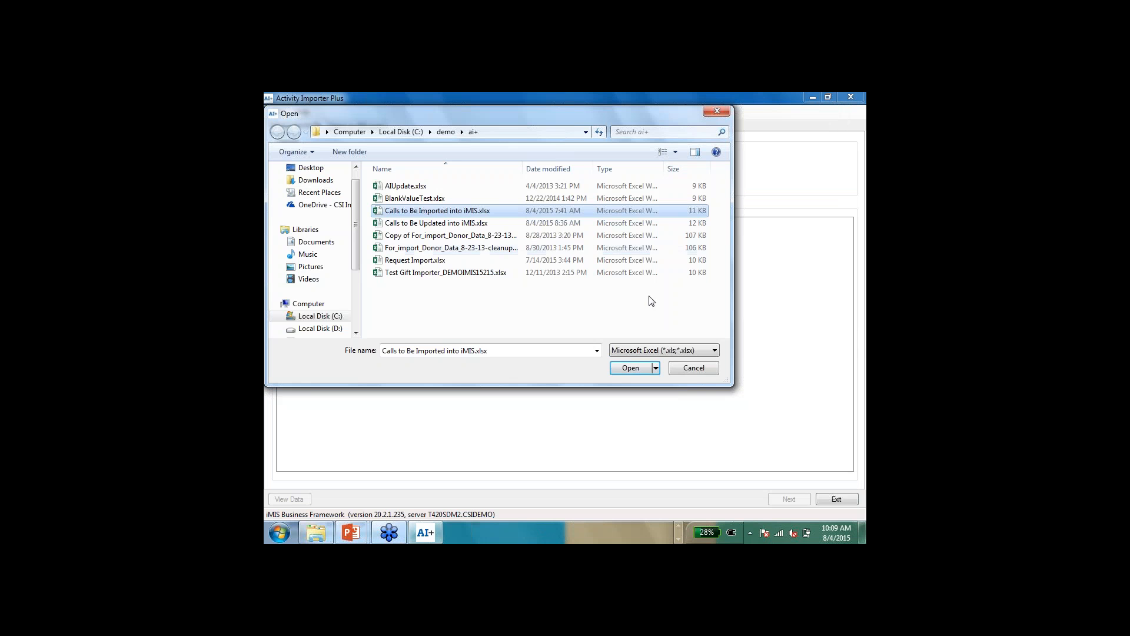
# Step: Load Calls to Be Imported into iMIS.xlsx as the import source in Activity Importer Plus and set the activity type to CALL
pyautogui.click(630, 368)
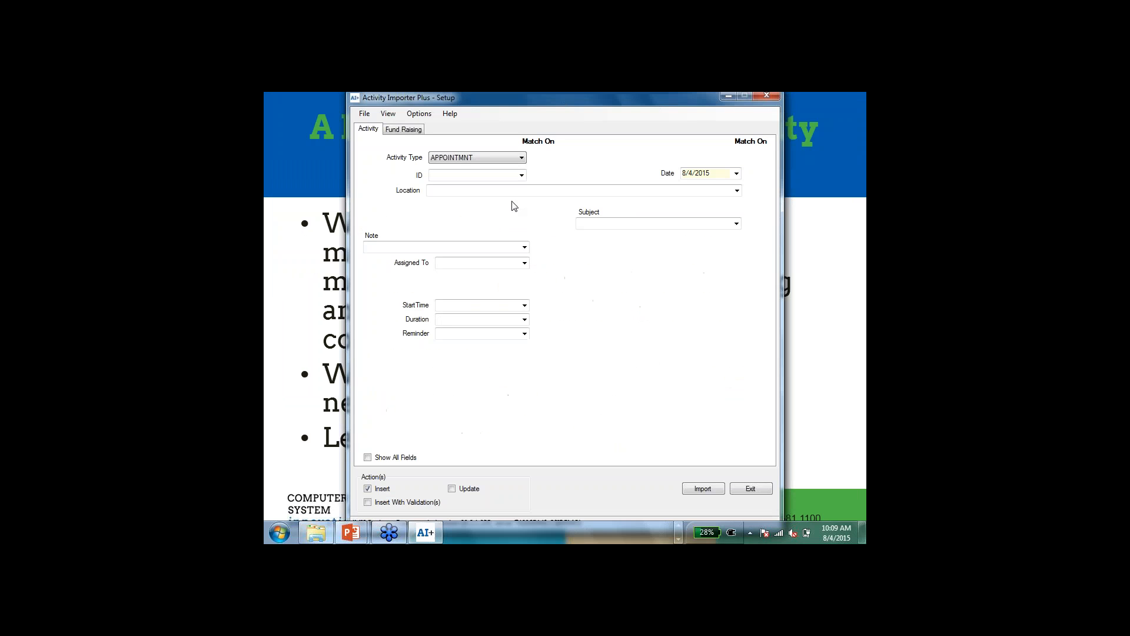
pyautogui.click(477, 159)
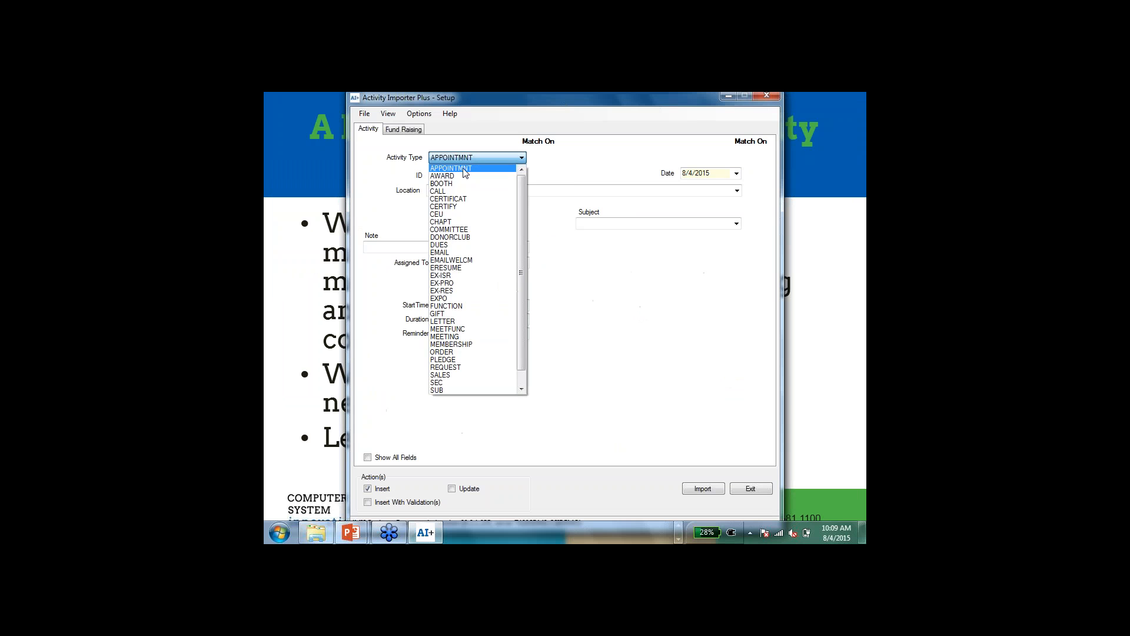
pyautogui.click(448, 195)
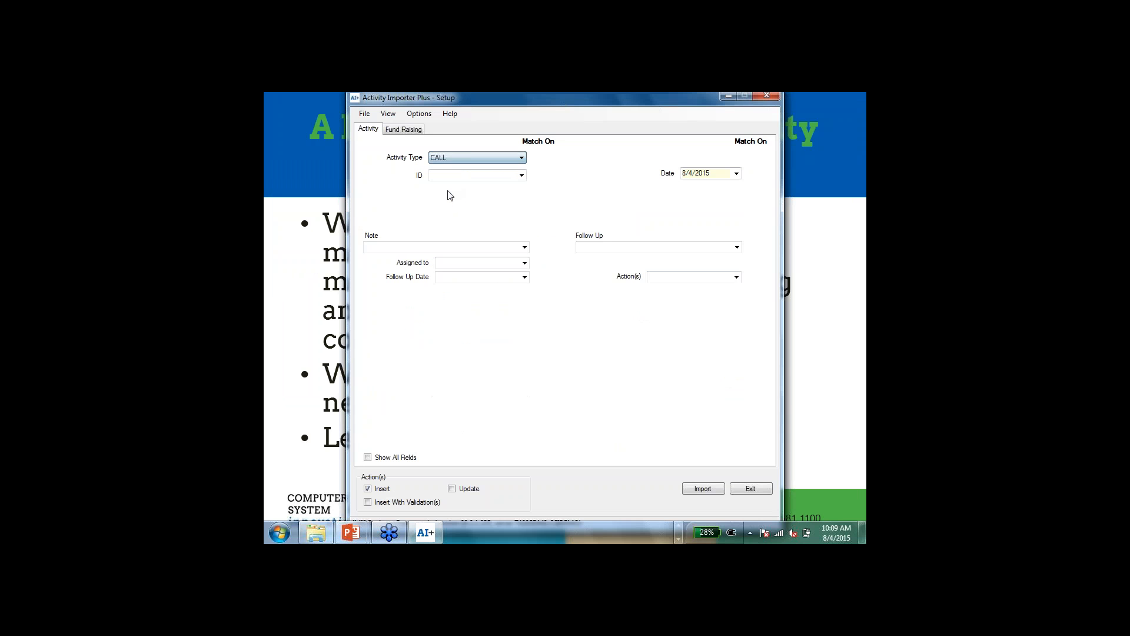
# Step: Map the activity's ID field to the ID column and its Date field to DATE_CALLED
pyautogui.click(522, 175)
pyautogui.click(501, 184)
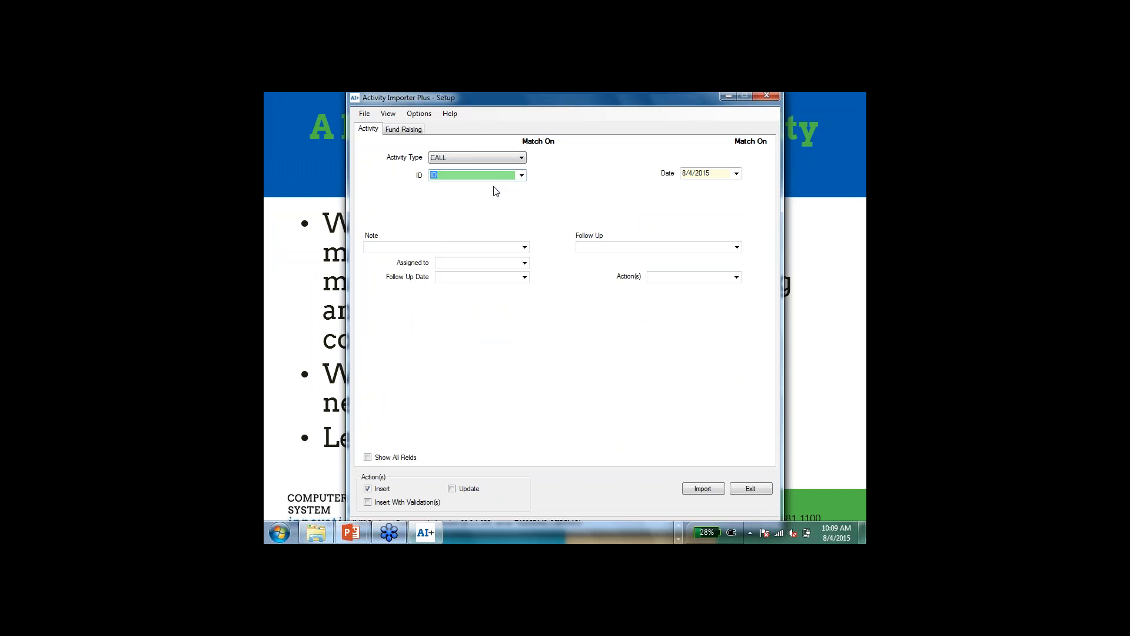
pyautogui.click(736, 174)
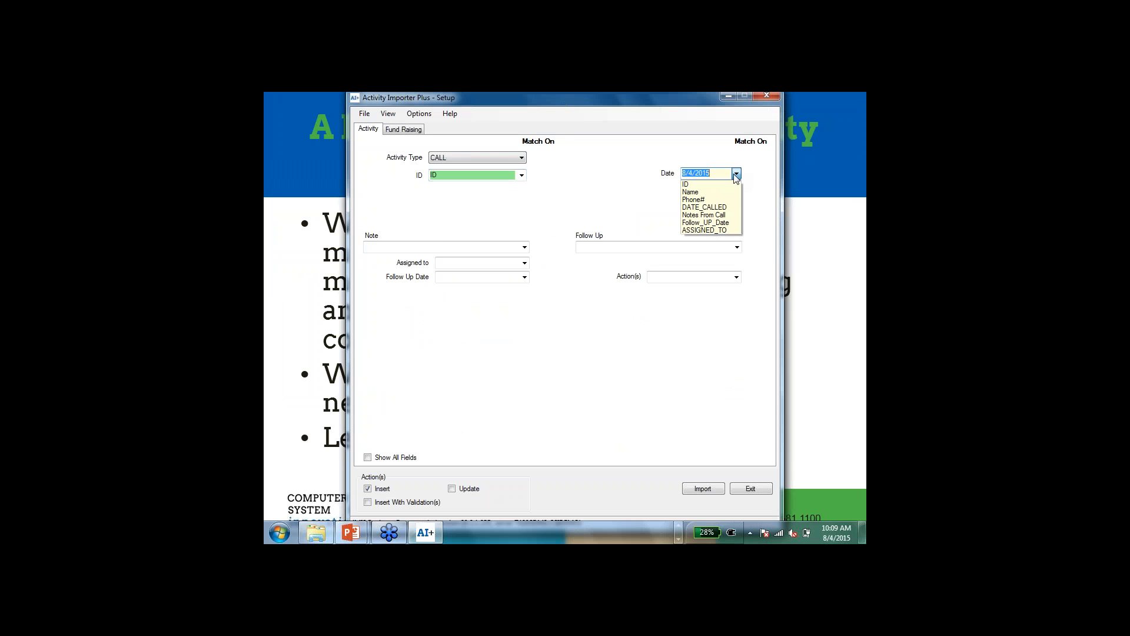
pyautogui.click(710, 207)
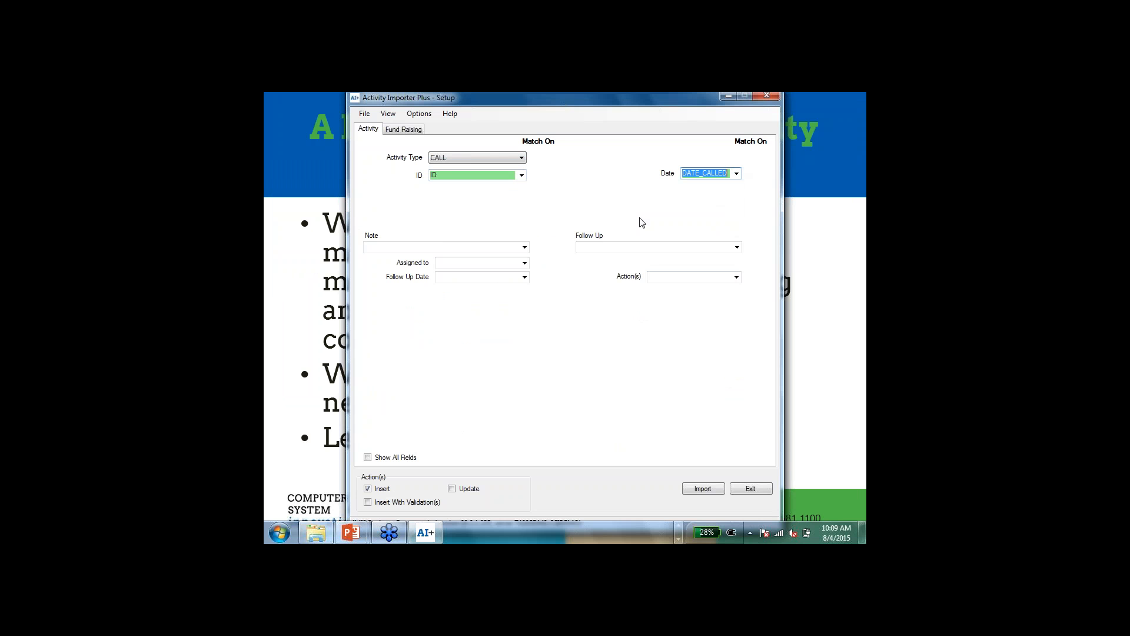
# Step: Map Note to Notes From Call, Assigned to to ASSIGNED_TO, and Follow Up Date to Follow_UP_Date
pyautogui.click(524, 247)
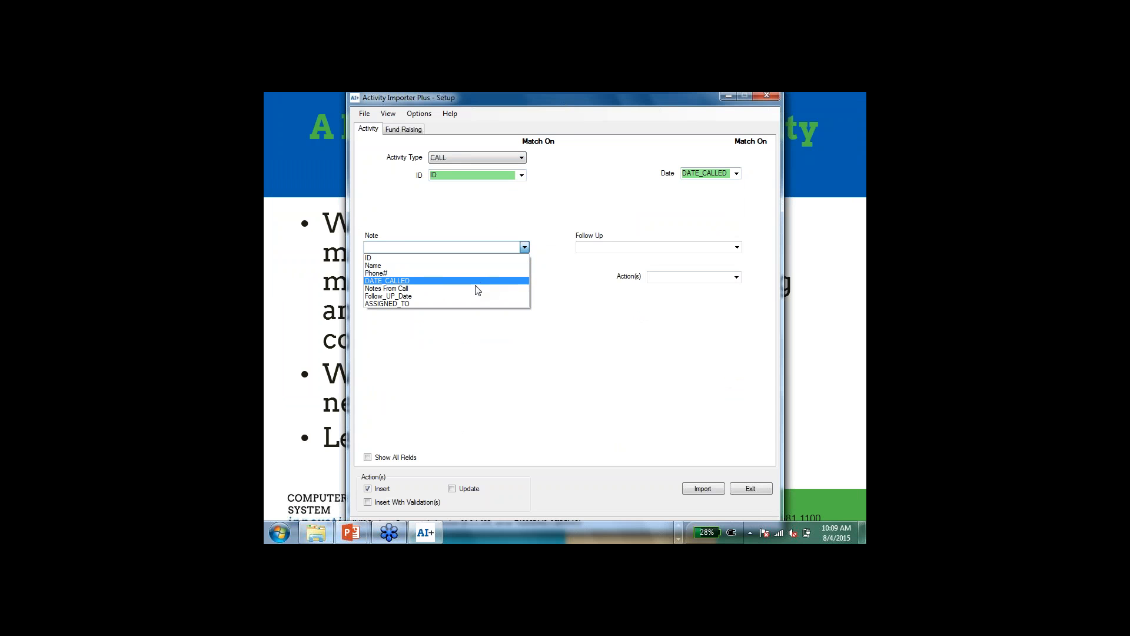
pyautogui.click(476, 288)
pyautogui.click(524, 263)
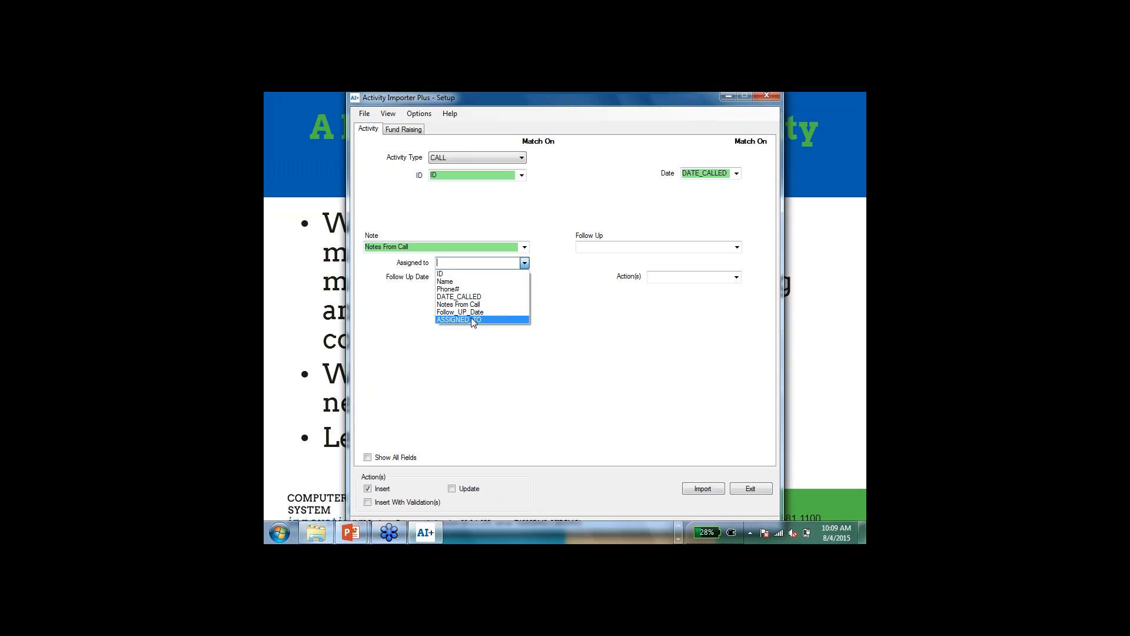
pyautogui.click(471, 320)
pyautogui.click(524, 277)
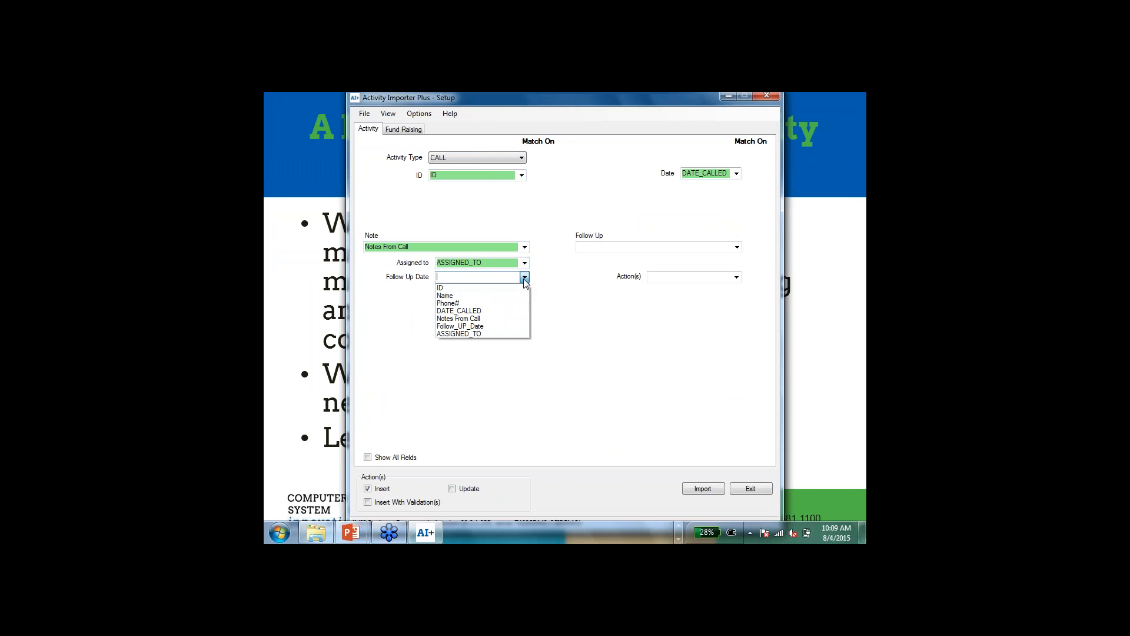
pyautogui.click(477, 326)
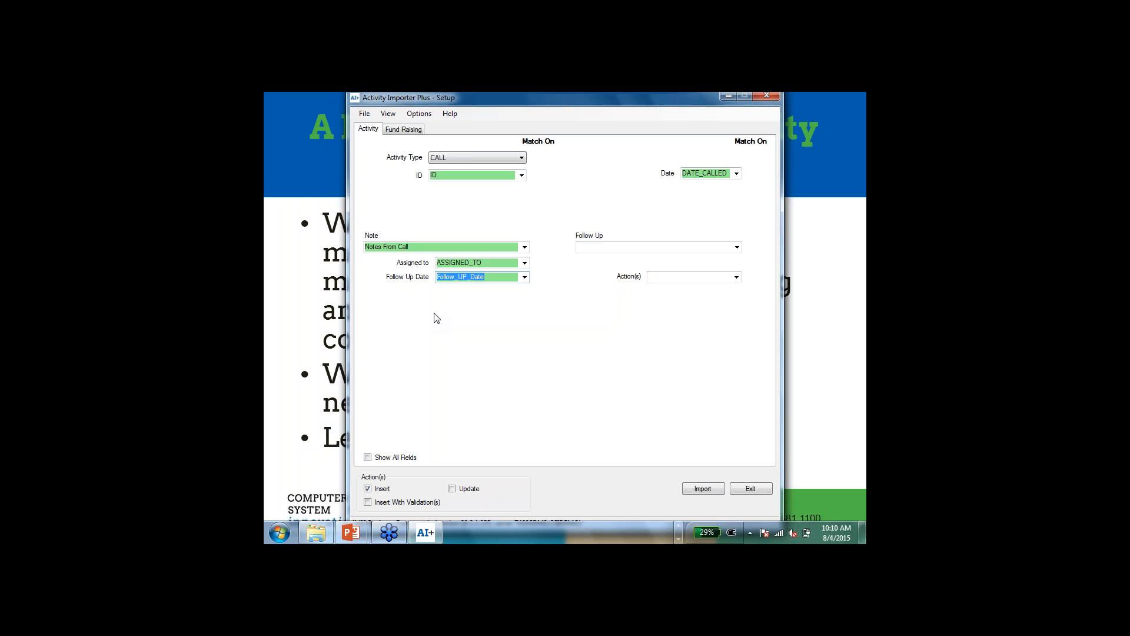
# Step: Show all activity fields to review the additional ones available, and hide them again
pyautogui.click(368, 458)
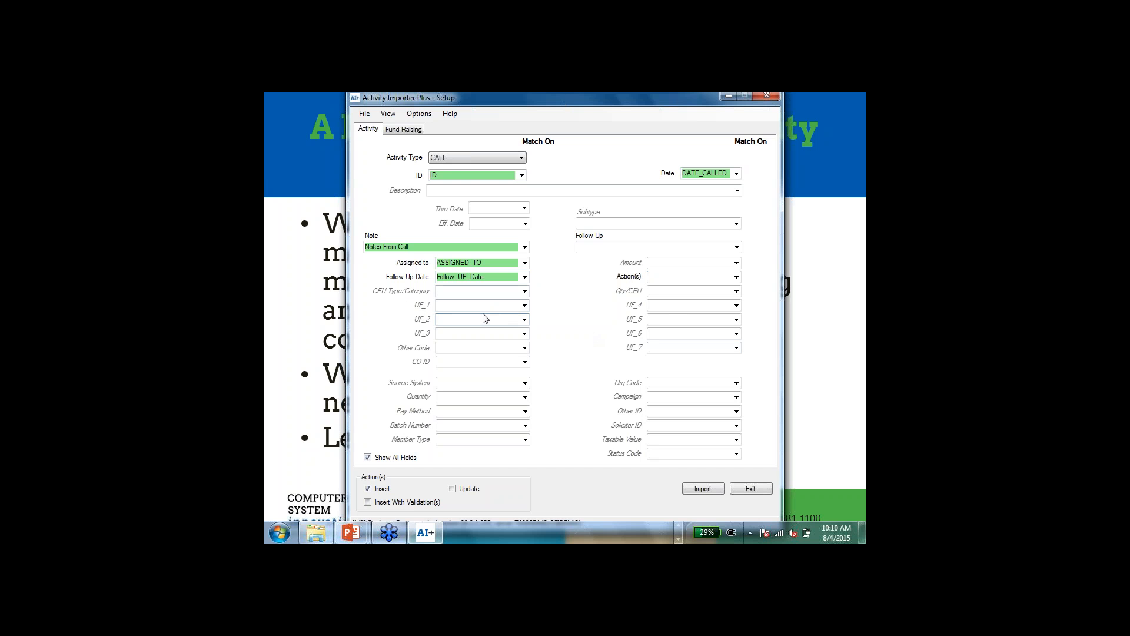
pyautogui.click(368, 458)
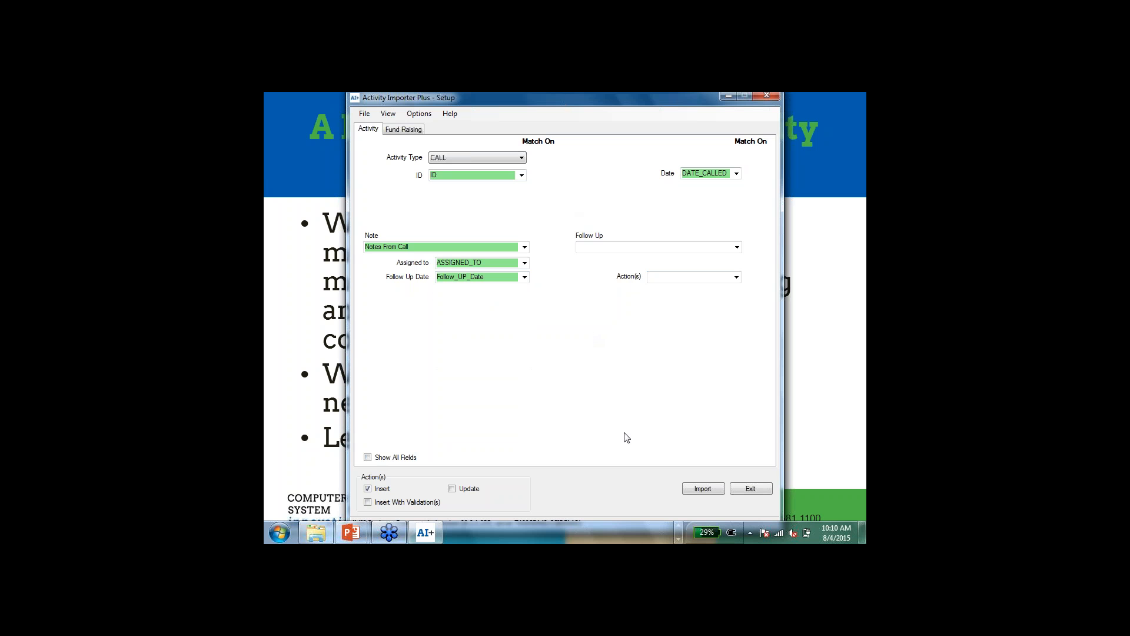
# Step: Import the call activities with the Insert action, review the import log to its end, and close it
pyautogui.click(703, 490)
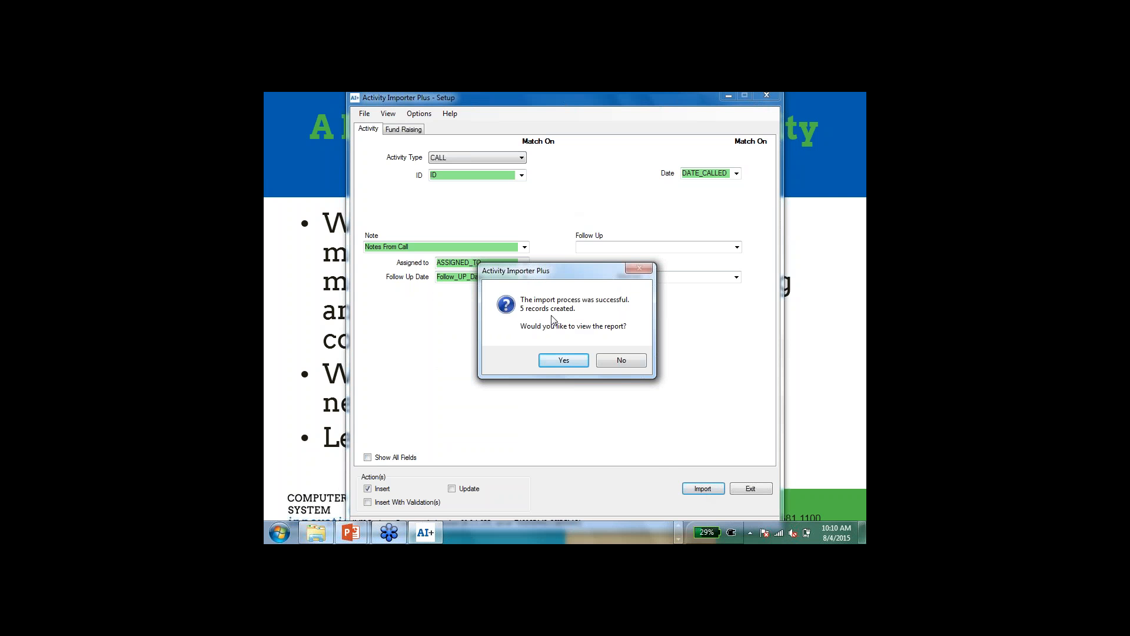
pyautogui.click(562, 360)
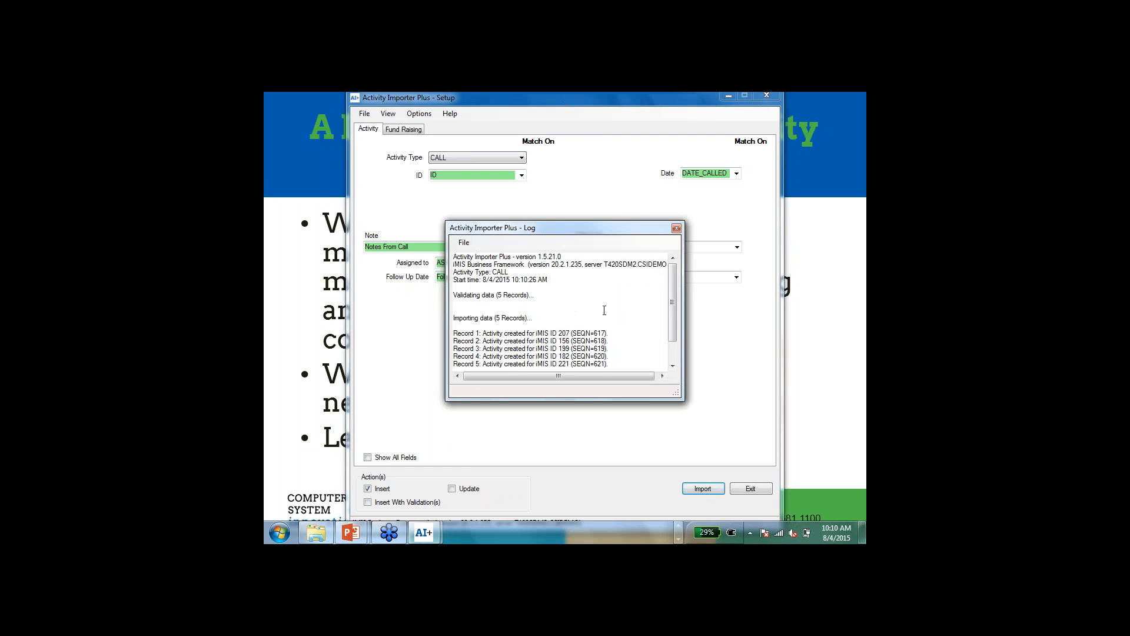
pyautogui.moveTo(673, 282); pyautogui.dragTo(674, 302)
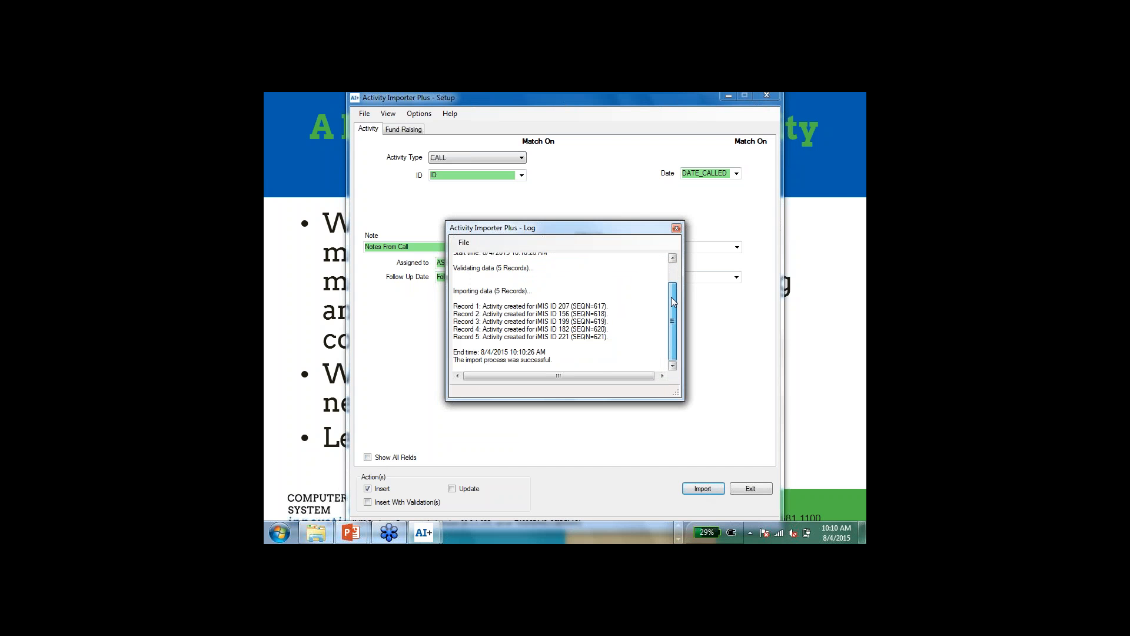
pyautogui.click(677, 229)
# Step: Switch to iMIS and find the customer from the spreadsheet's first data row by ID
pyautogui.hotkey('alt', 'Tab')
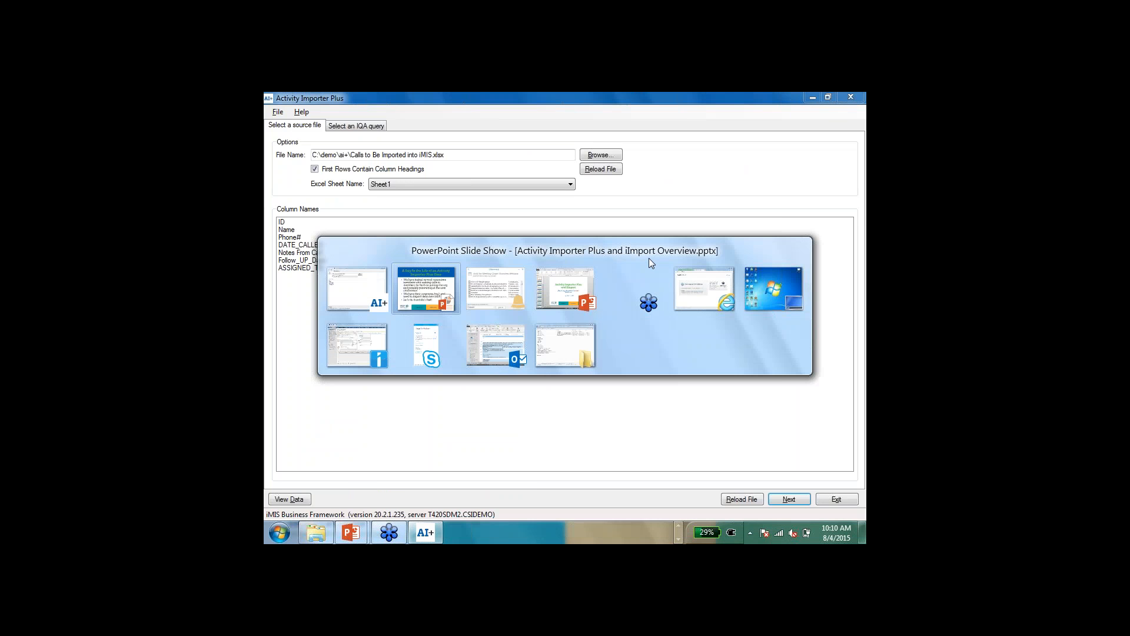
pyautogui.hotkey('alt', 'Tab')
pyautogui.hotkey('alt', 'Tab')
pyautogui.hotkey('alt', 'Tab')
pyautogui.hotkey('alt', 'Tab')
pyautogui.hotkey('alt', 'Tab')
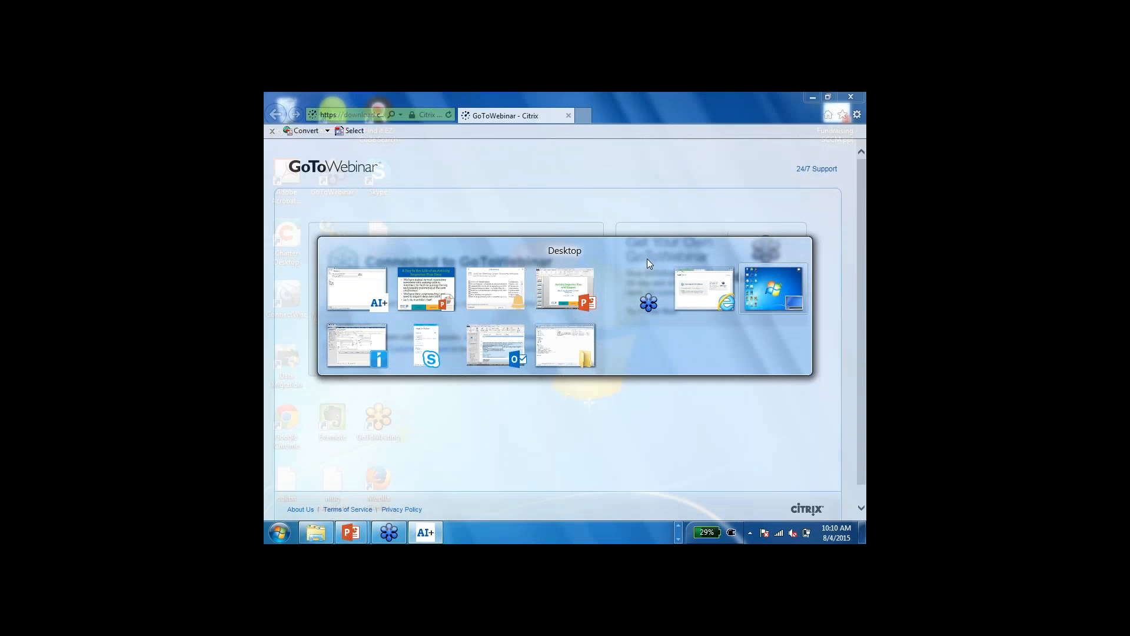
pyautogui.hotkey('alt', 'Tab')
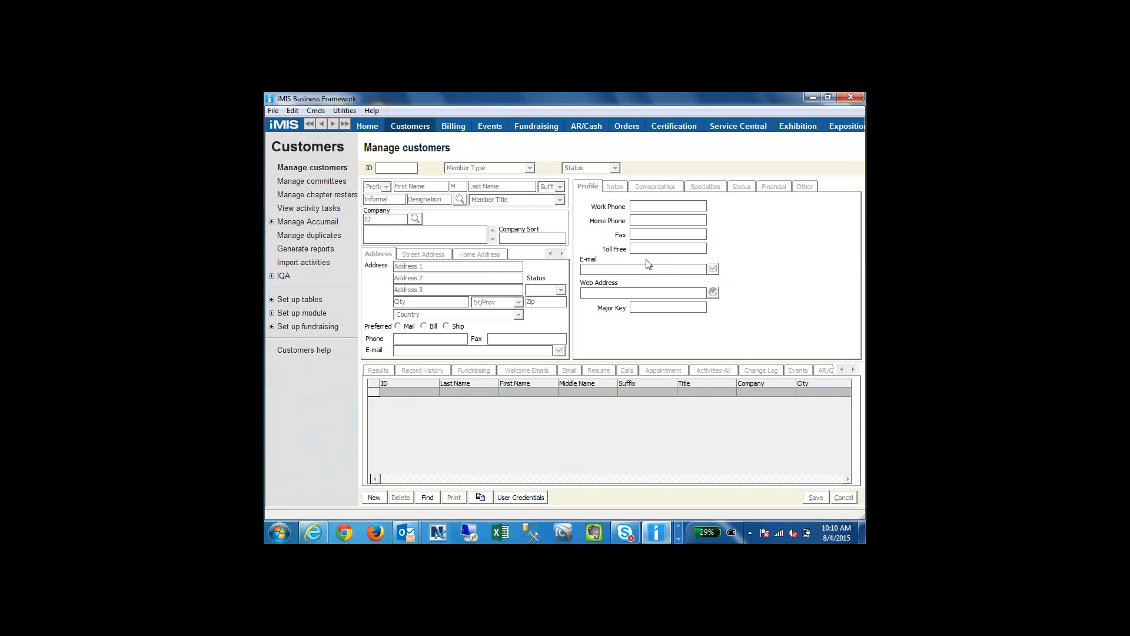
pyautogui.click(427, 498)
pyautogui.write('20')
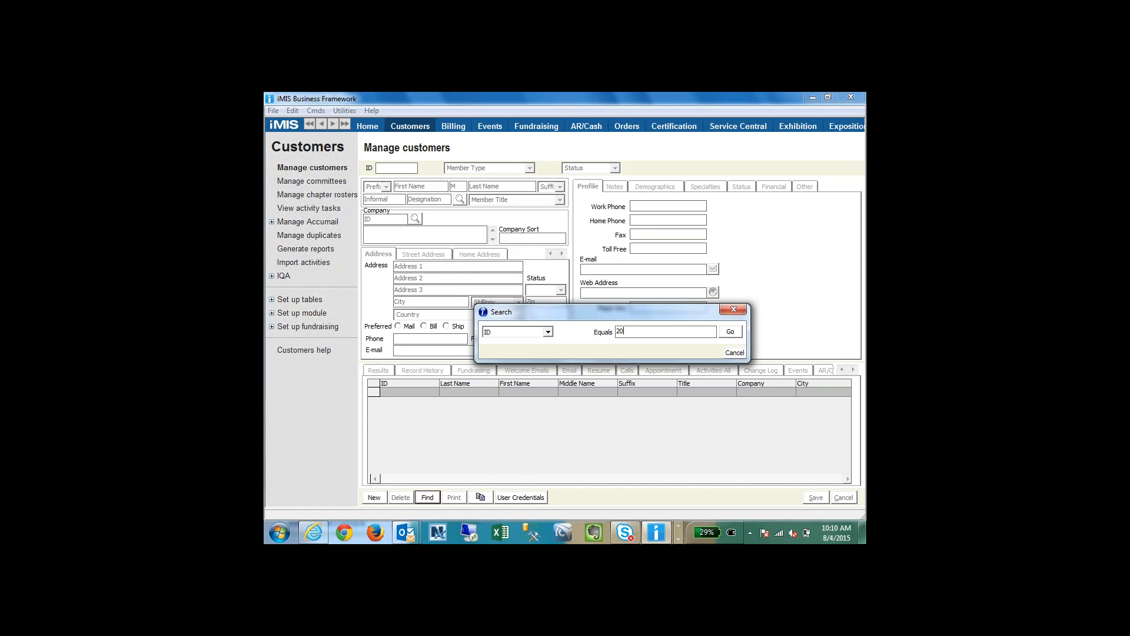
pyautogui.write('7')
pyautogui.press('Return')
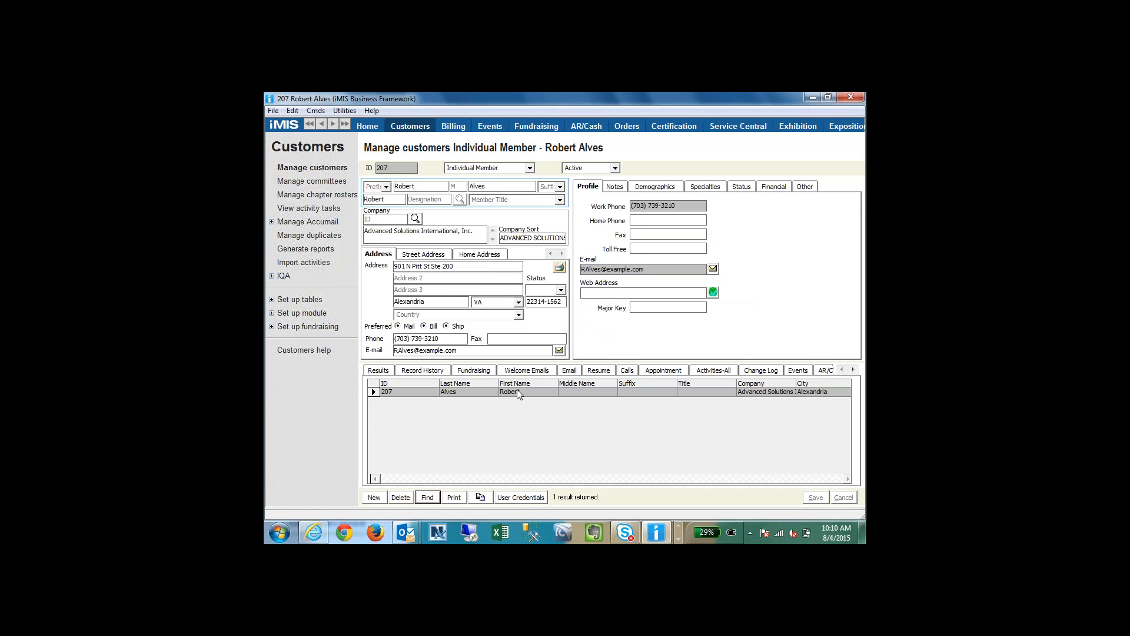
# Step: View the details of the customer's imported call activity, close them, and return to the PowerPoint slide show
pyautogui.click(628, 371)
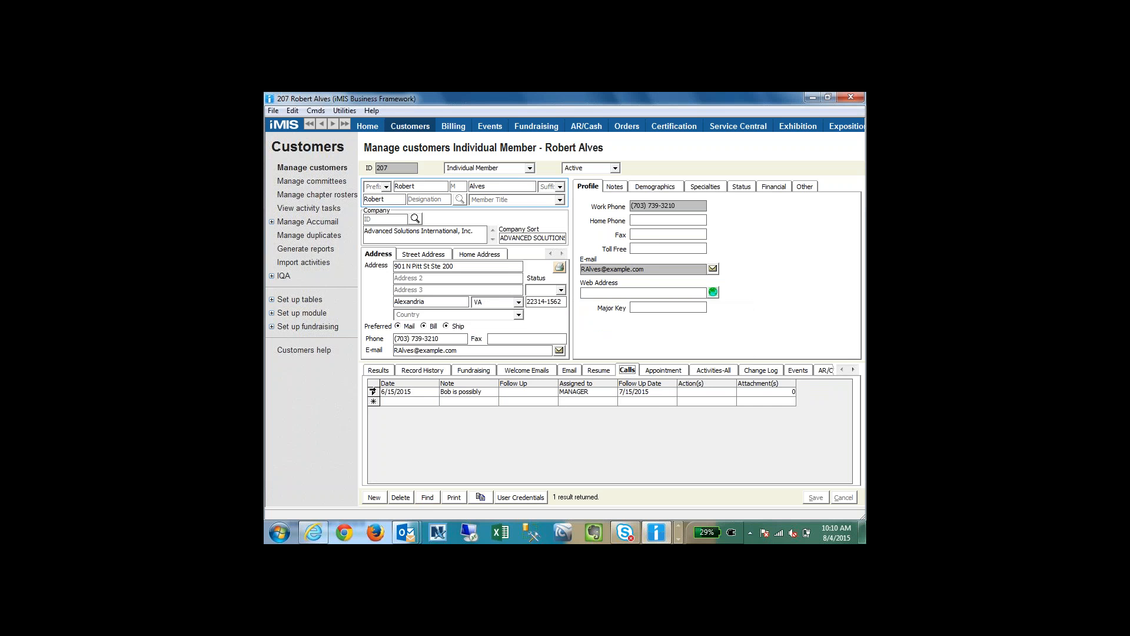
pyautogui.doubleClick(373, 392)
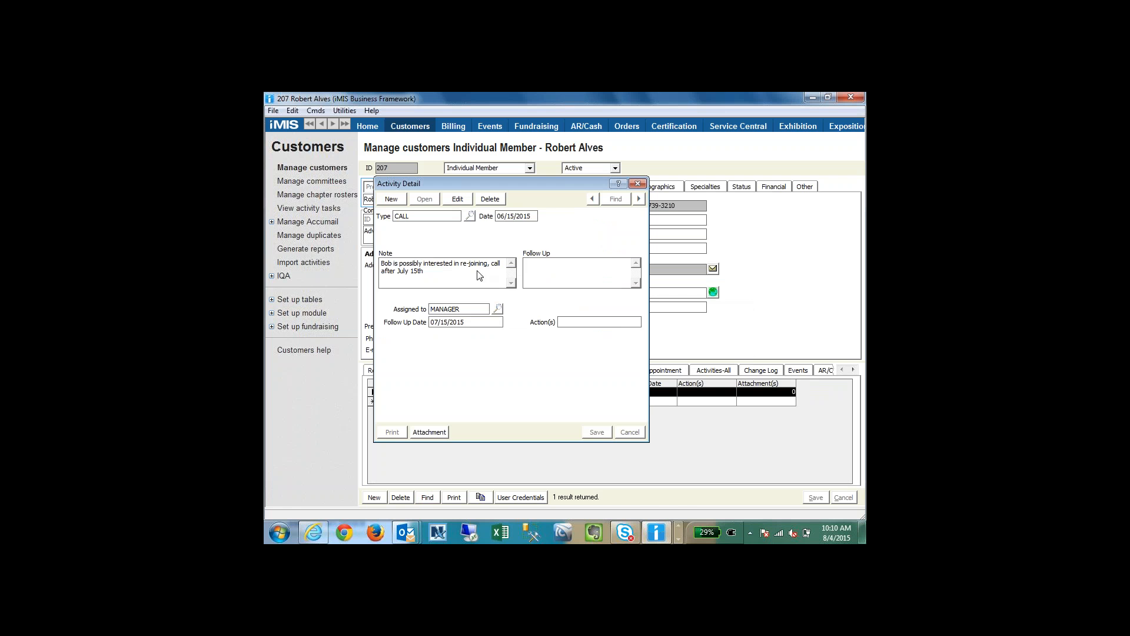
pyautogui.click(637, 183)
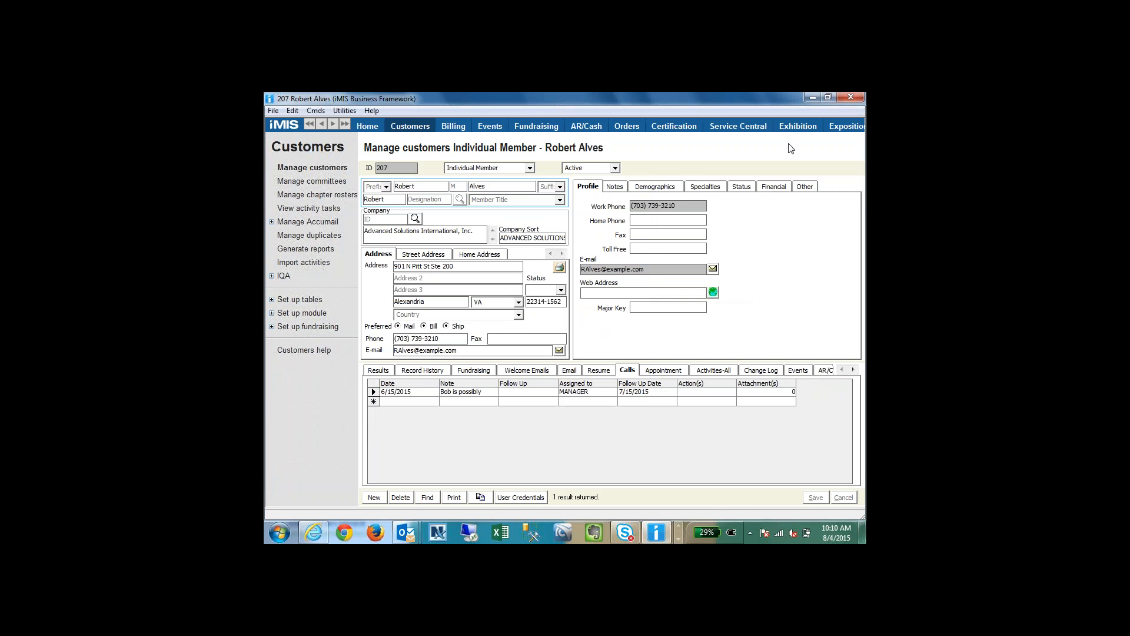
pyautogui.hotkey('alt', 'Tab')
pyautogui.hotkey('alt', 'Tab')
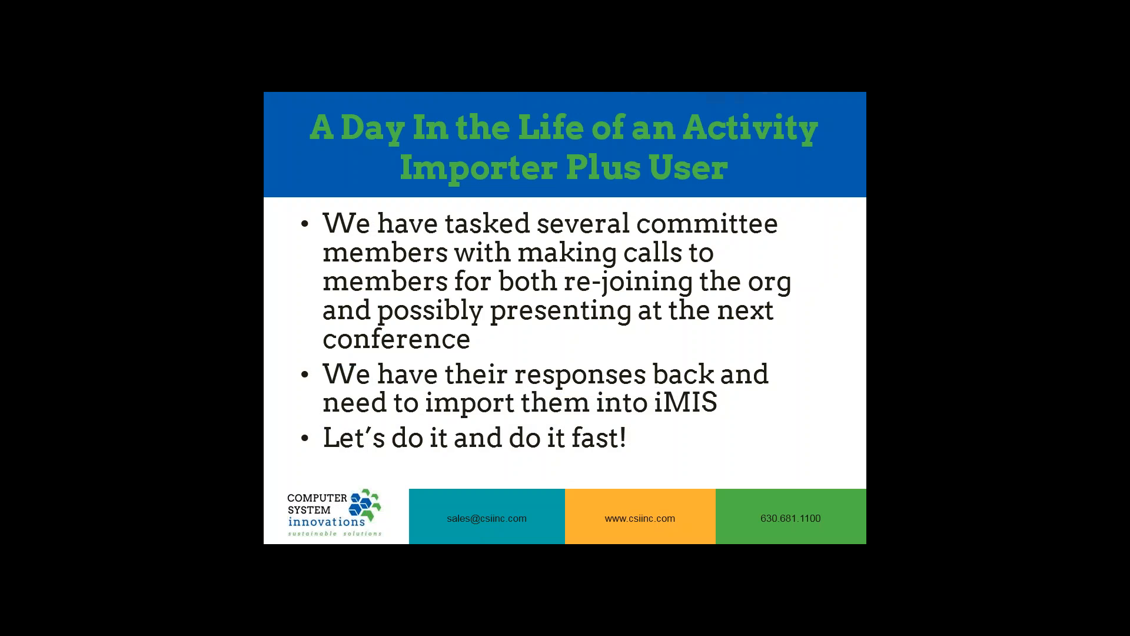
# Step: Advance the slide show through all bullet points of the follow-up response scenario
pyautogui.press('Right')
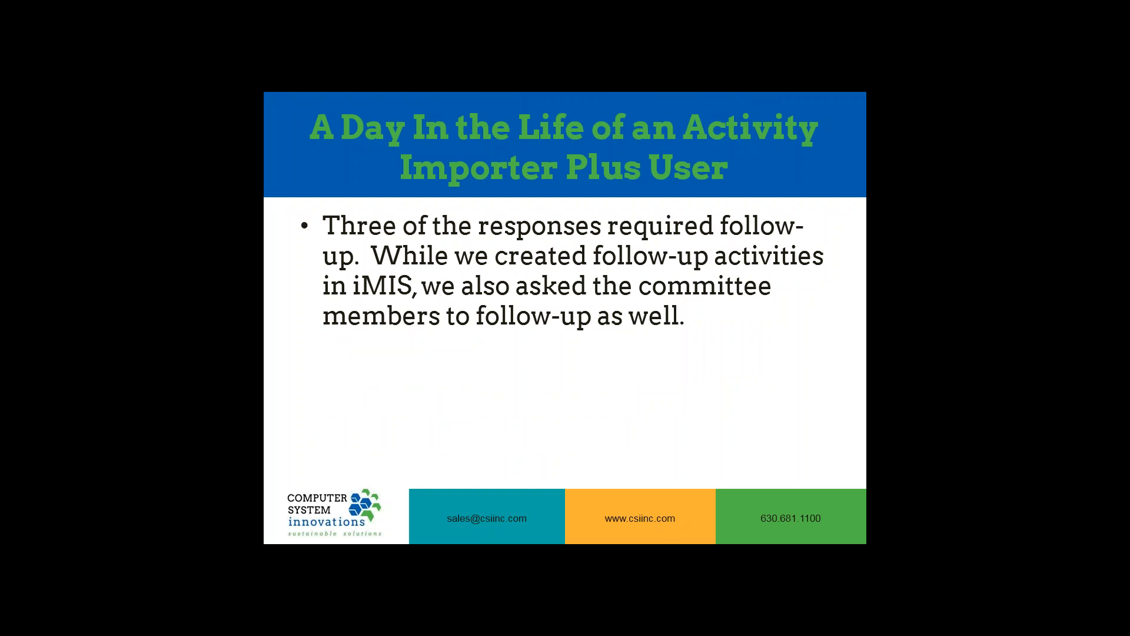
pyautogui.press('Right')
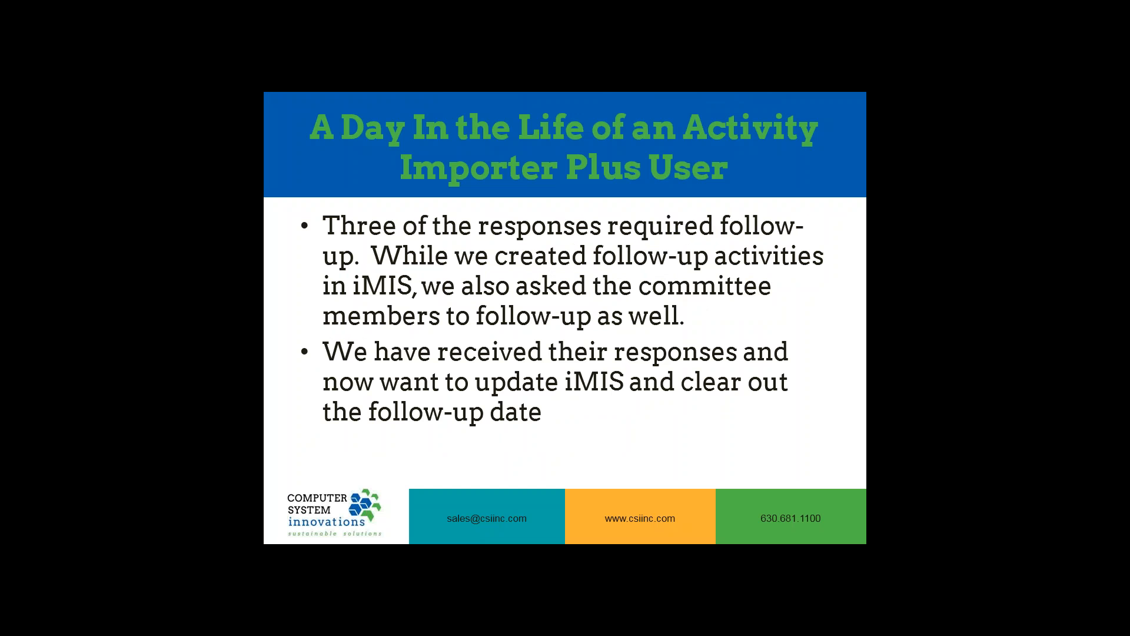
pyautogui.press('Right')
# Step: Exit the open Activity Importer Plus session, start the program again, and log in with the account password
pyautogui.hotkey('alt', 'Tab')
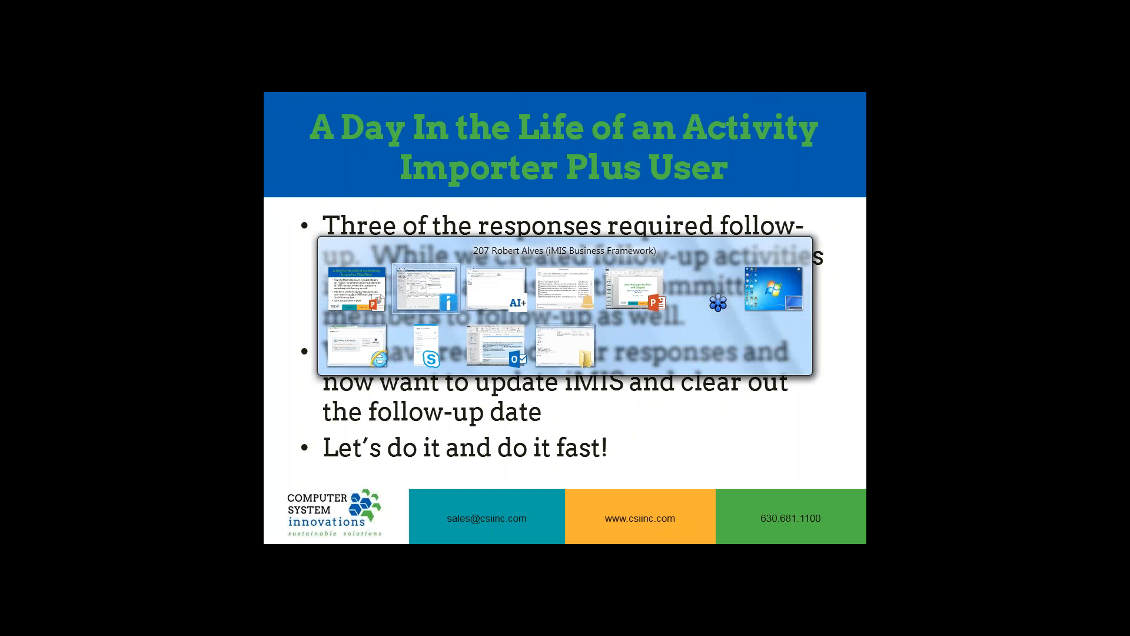
pyautogui.hotkey('alt', 'Tab')
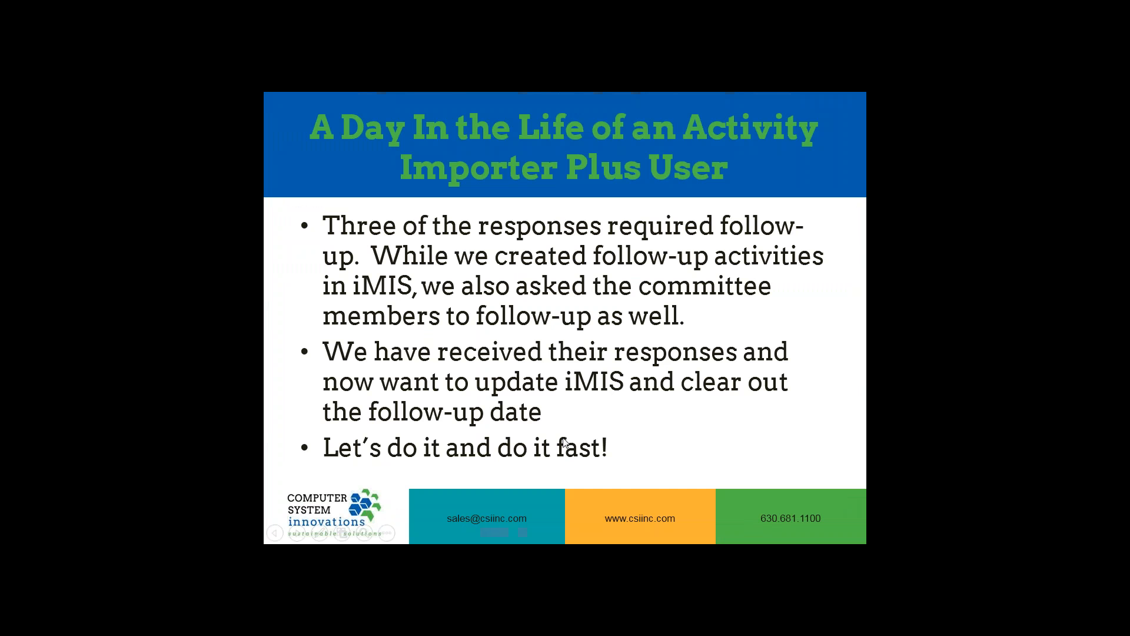
pyautogui.press('super')
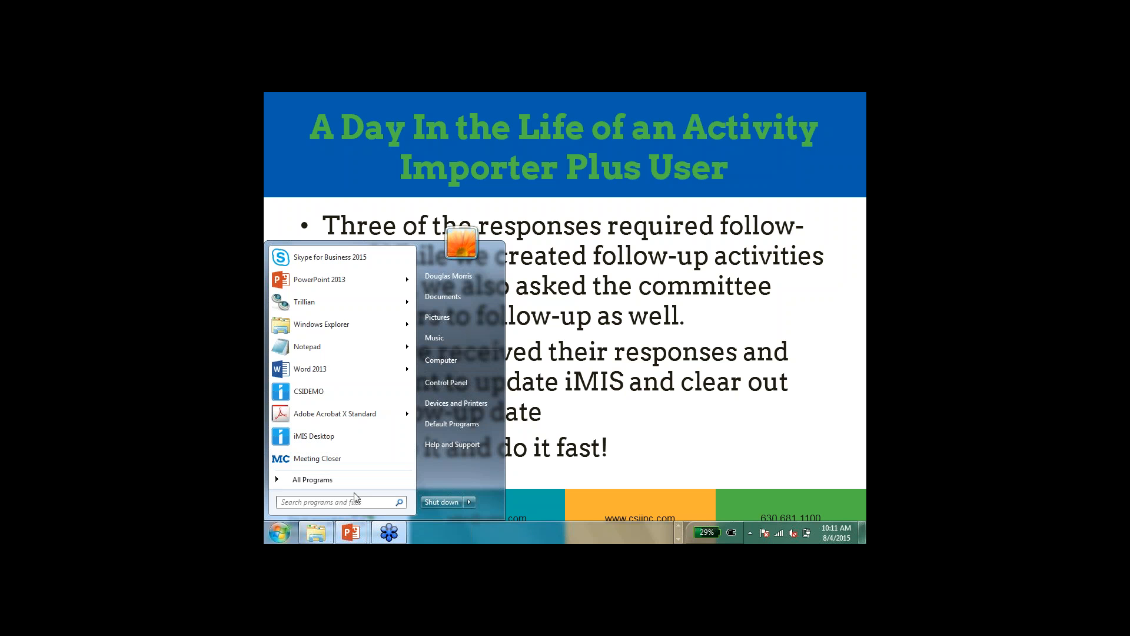
pyautogui.write('act')
pyautogui.click(338, 277)
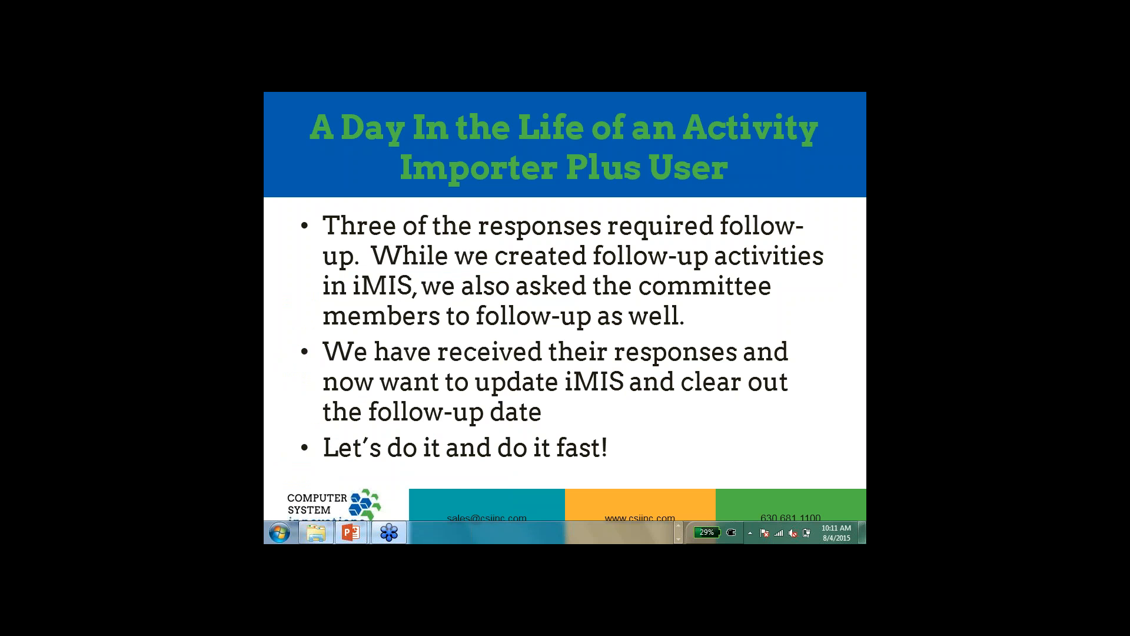
pyautogui.write('*******')
pyautogui.press('Return')
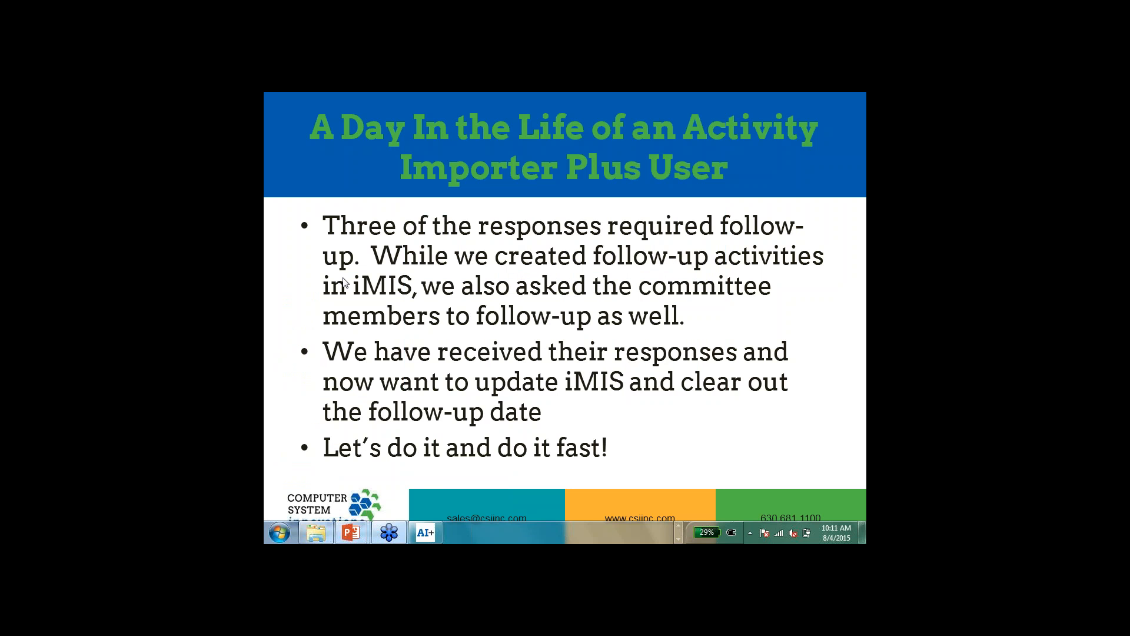
# Step: Browse for the source file and open Calls to Be Updated into iMIS.xlsx in Excel for inspection
pyautogui.click(698, 231)
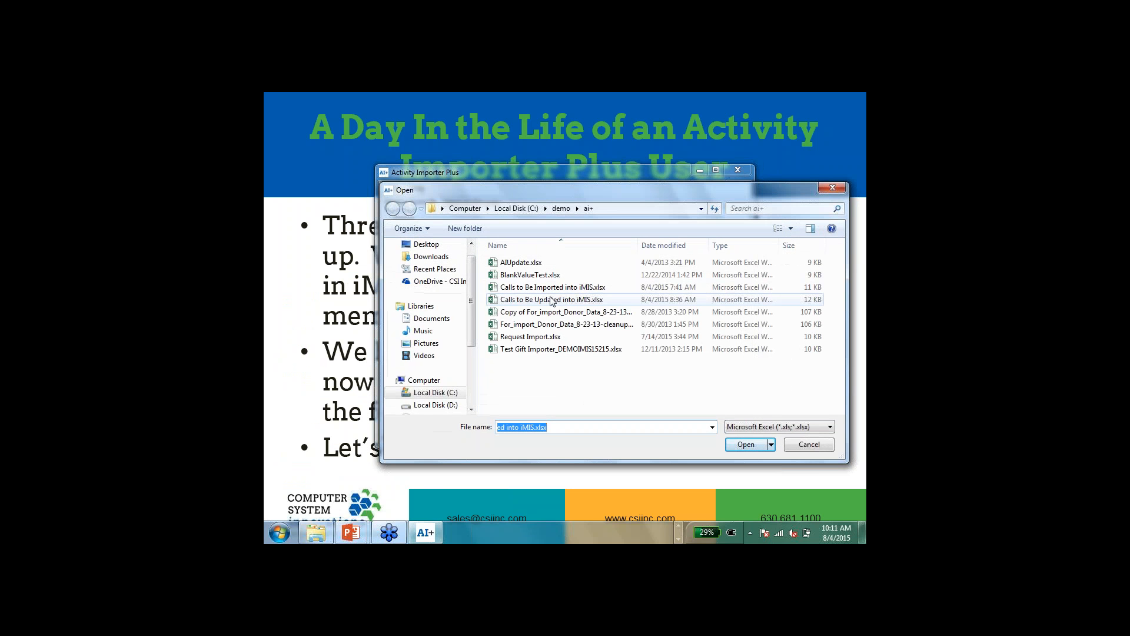
pyautogui.click(553, 302)
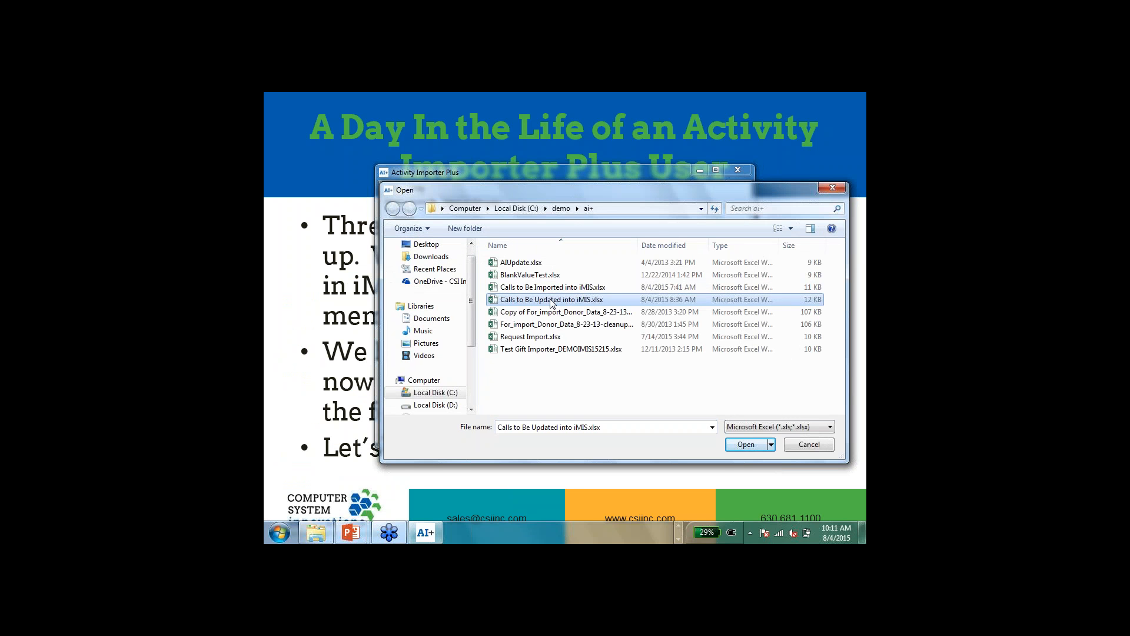
pyautogui.rightClick(553, 302)
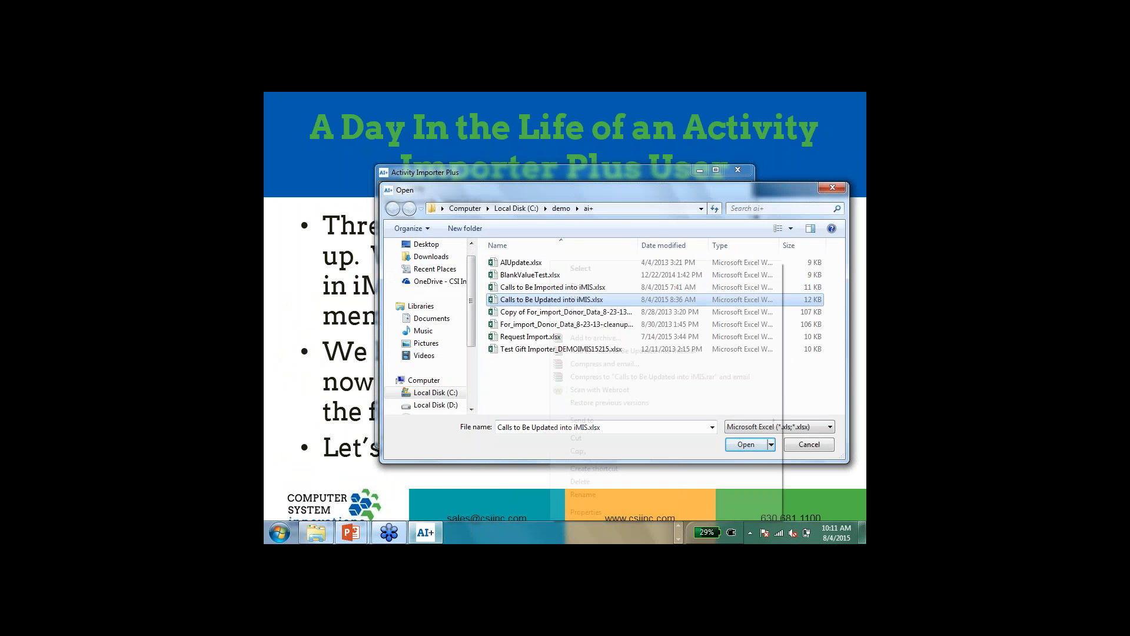
pyautogui.click(576, 285)
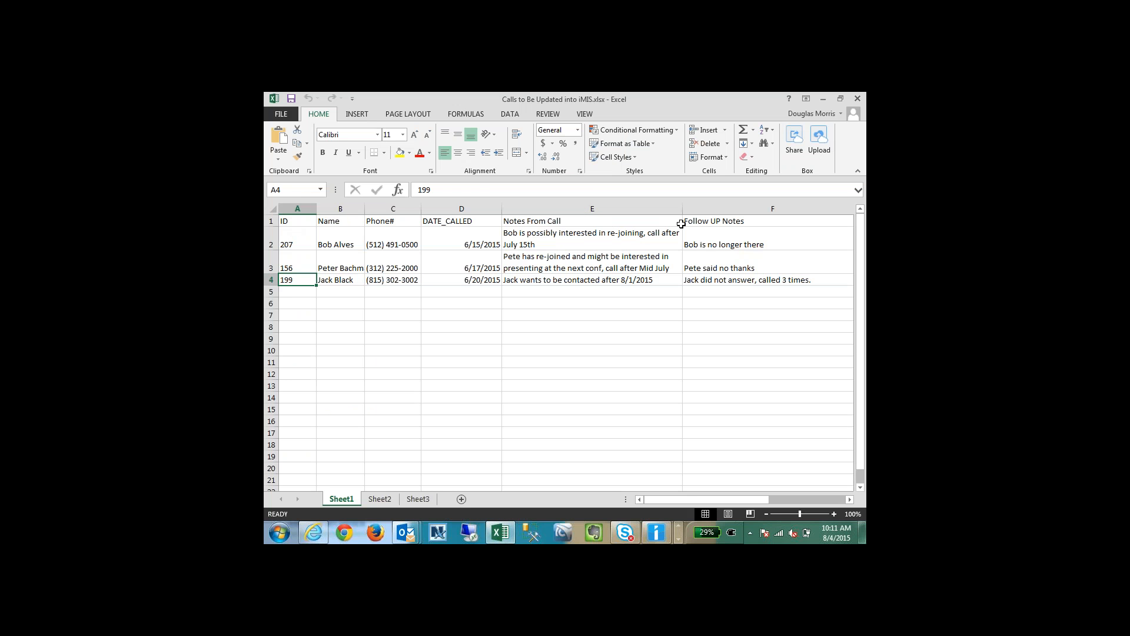
# Step: Examine the Follow UP Notes and Follow_UP_Date entries of every data row on Sheet1
pyautogui.click(714, 245)
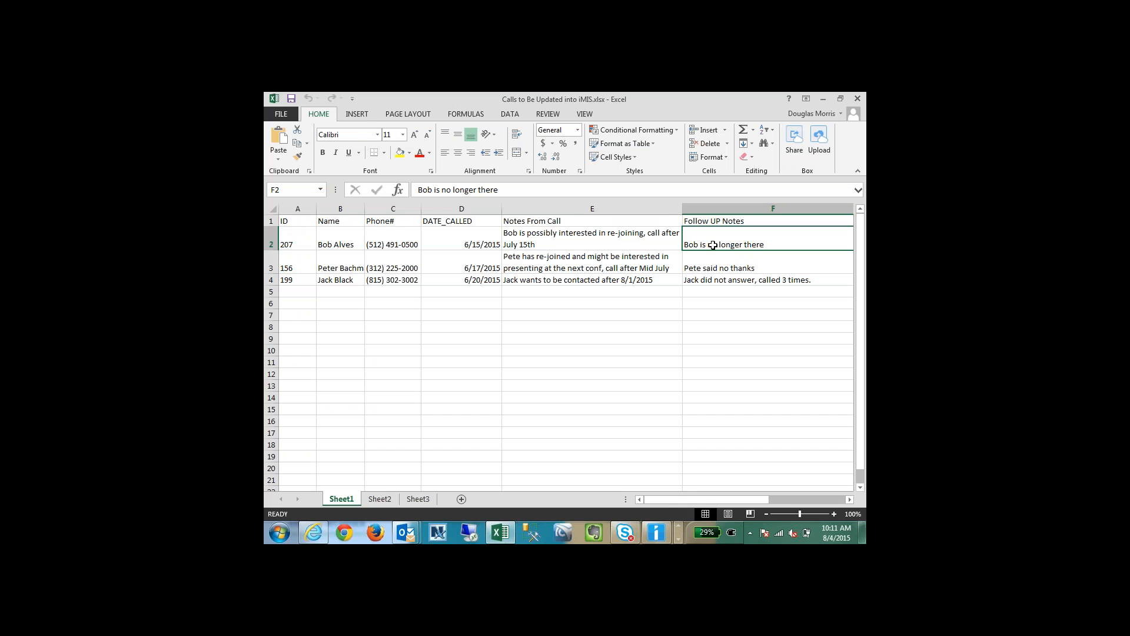
pyautogui.press('Down')
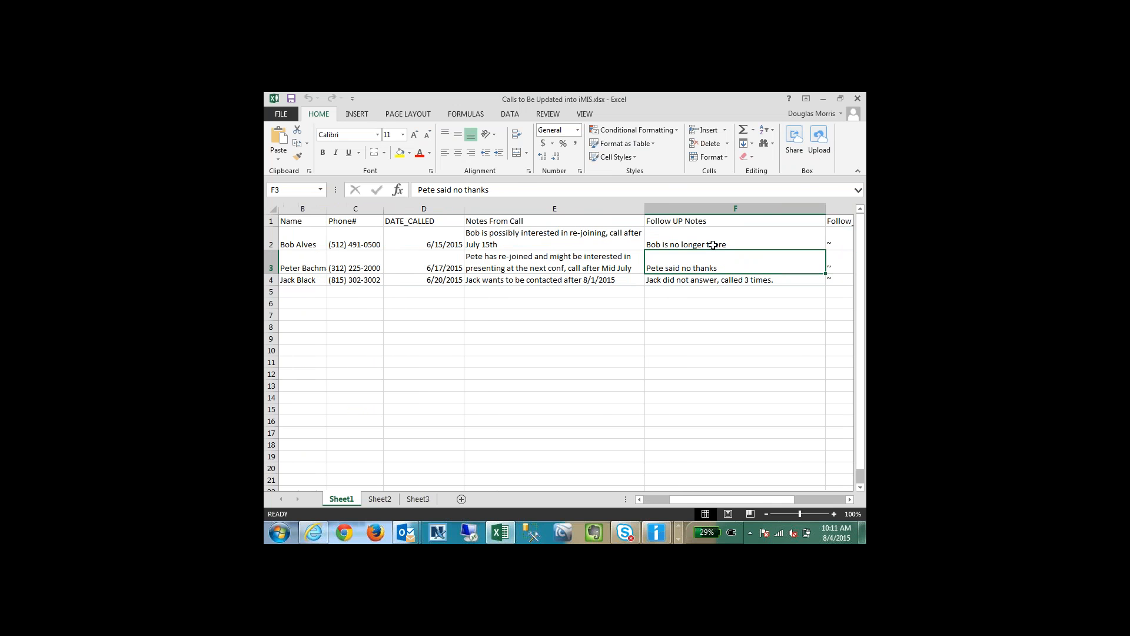
pyautogui.press('Down')
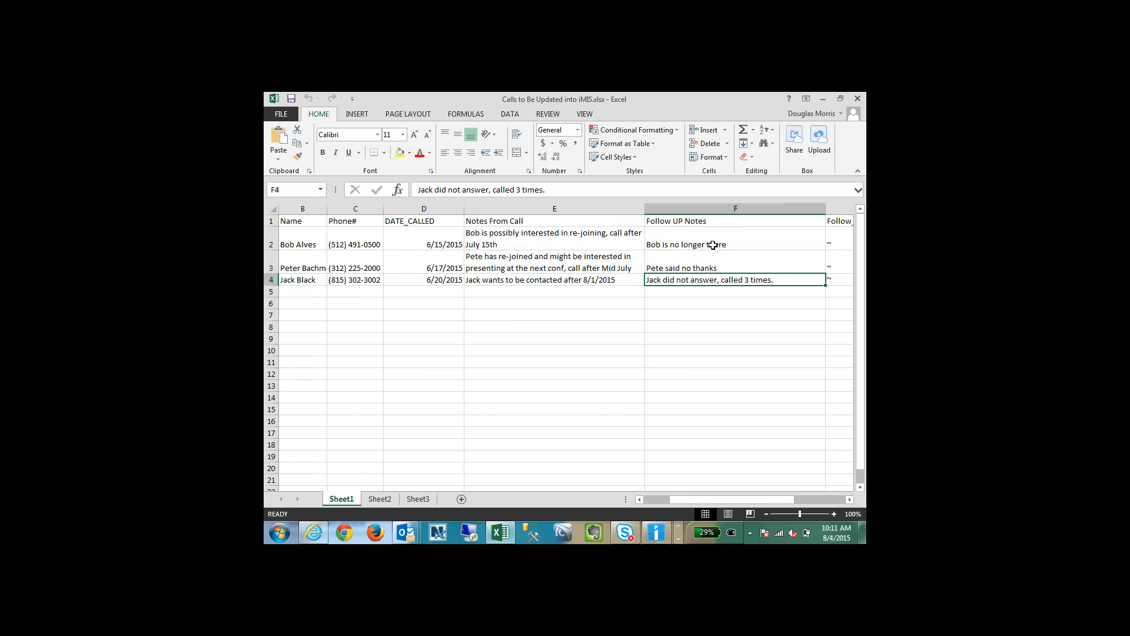
pyautogui.press('Right')
pyautogui.press('Up')
pyautogui.press('Up')
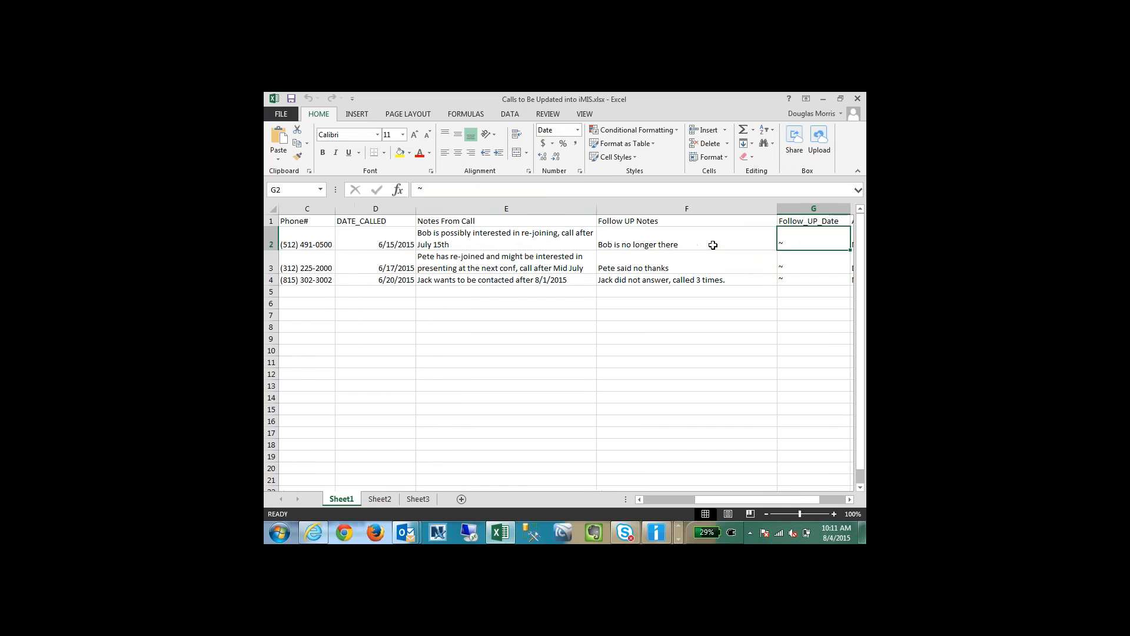
pyautogui.press('Down')
pyautogui.press('Down')
pyautogui.press('Up')
pyautogui.press('Up')
pyautogui.press('Right')
pyautogui.press('Left')
pyautogui.press('Down')
pyautogui.press('Down')
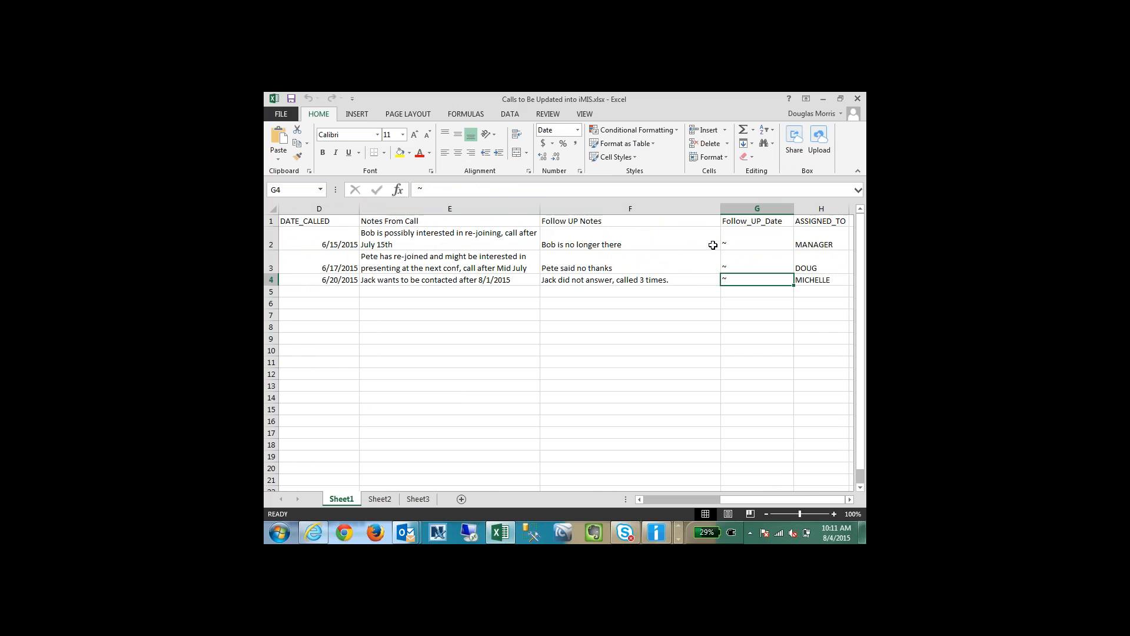
pyautogui.press('Left')
pyautogui.press('Home')
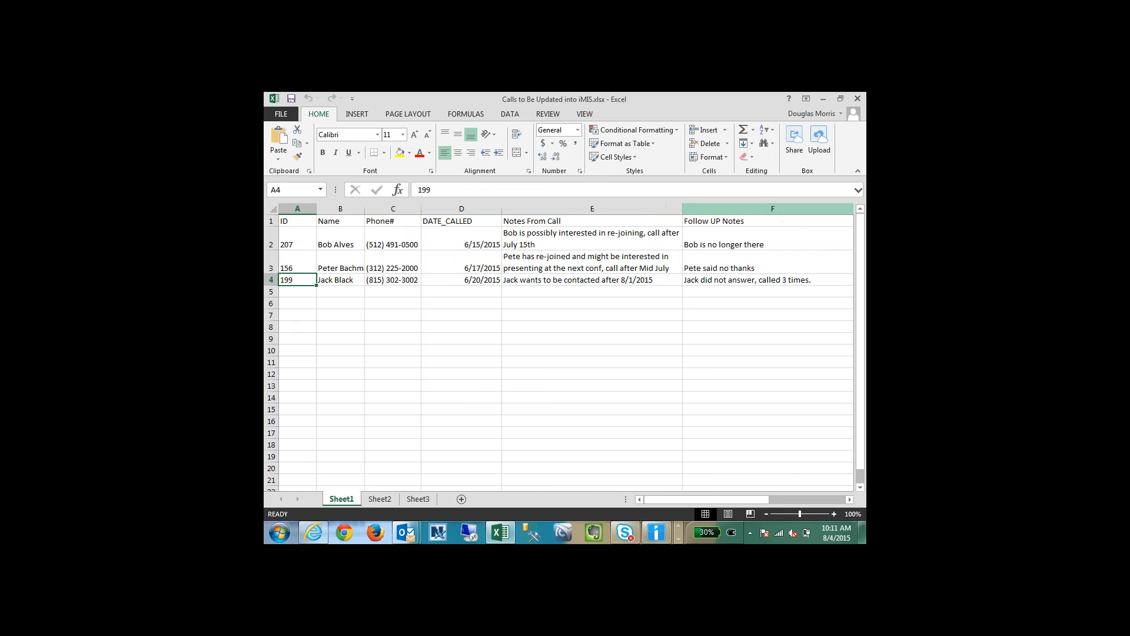
# Step: Close the workbook, load Calls to Be Updated into iMIS.xlsx as the import source, and proceed to the import setup
pyautogui.click(858, 98)
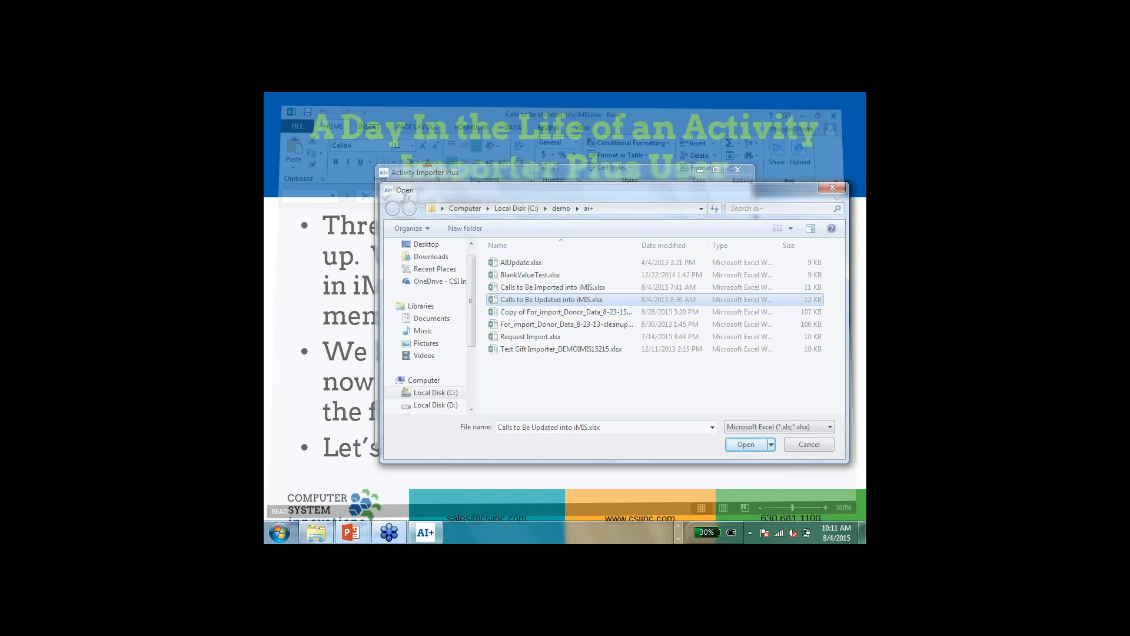
pyautogui.click(743, 447)
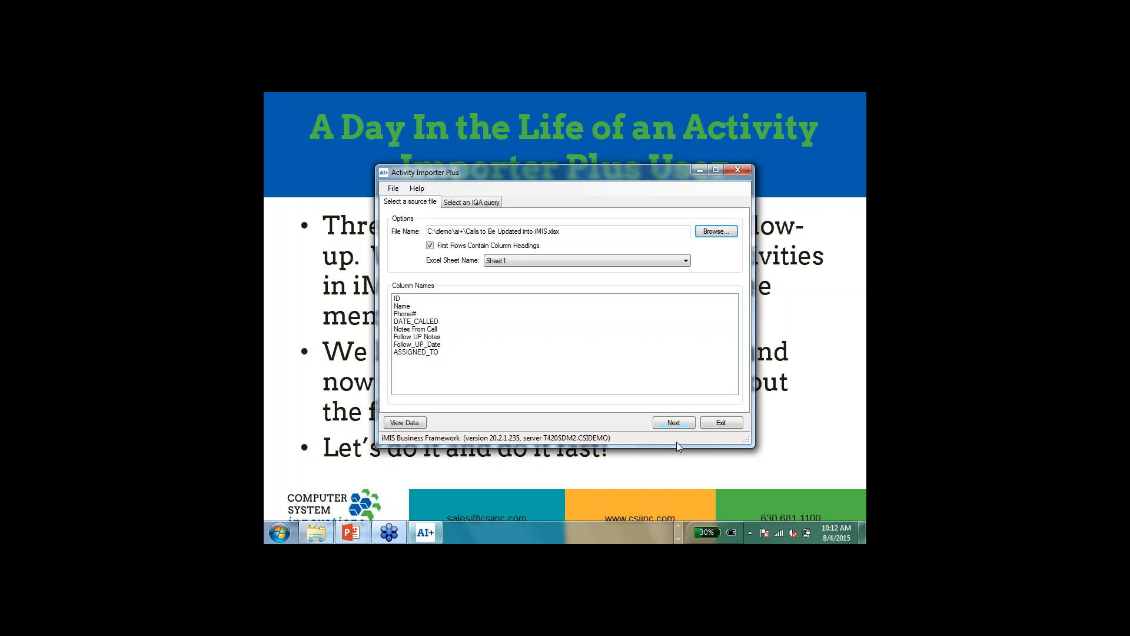
pyautogui.click(671, 422)
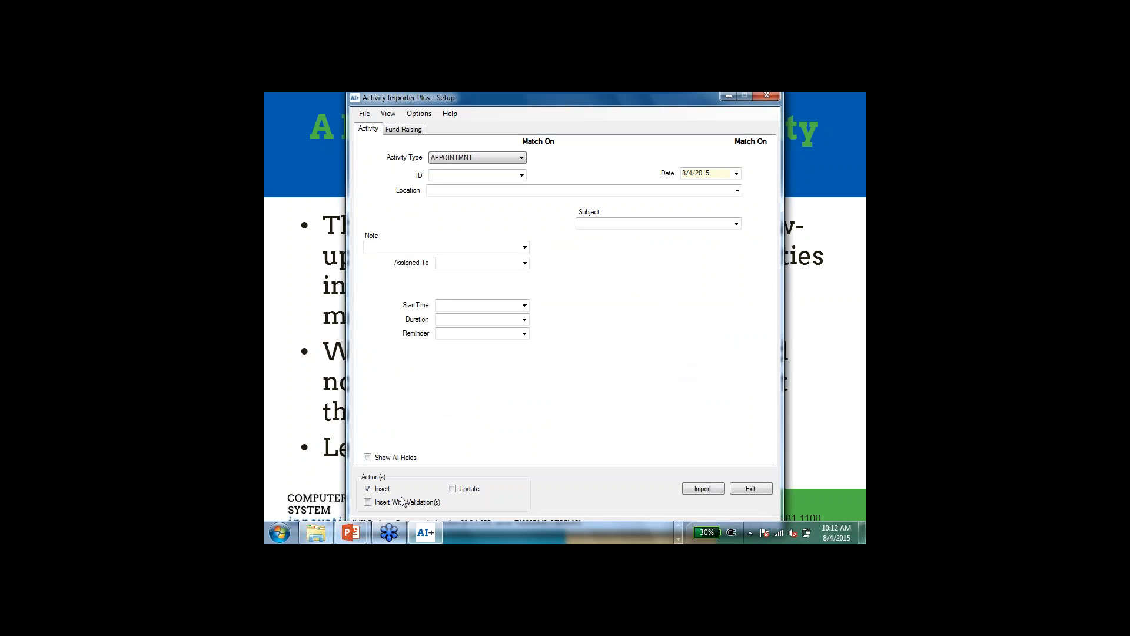
# Step: Set the import action to Update only and the activity type to CALL
pyautogui.click(453, 490)
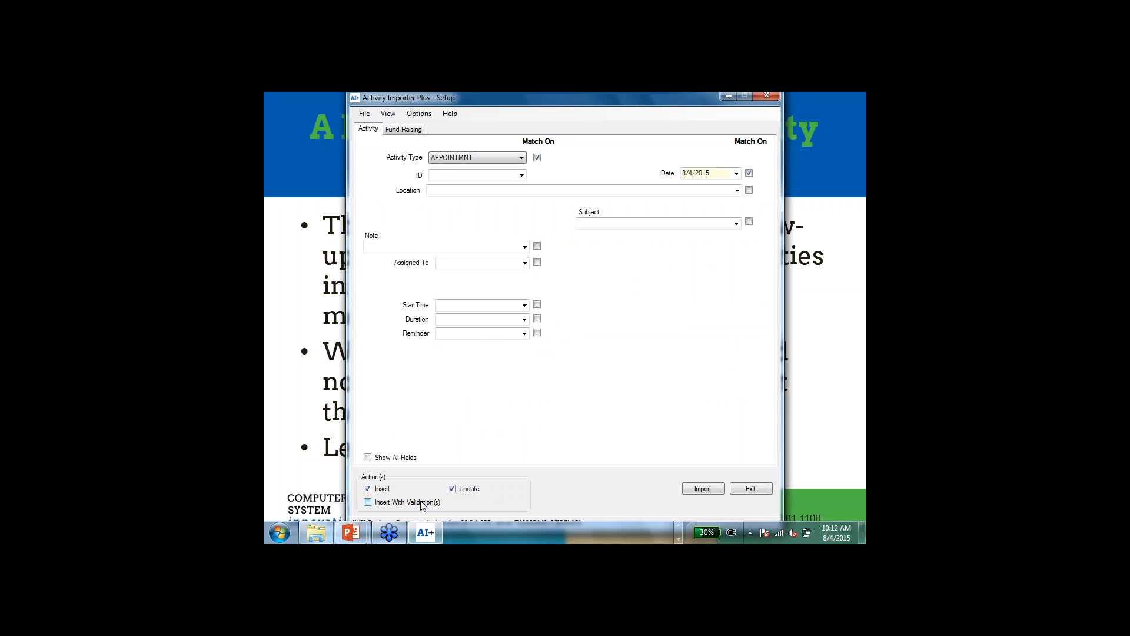
pyautogui.click(368, 502)
pyautogui.click(453, 489)
pyautogui.click(521, 158)
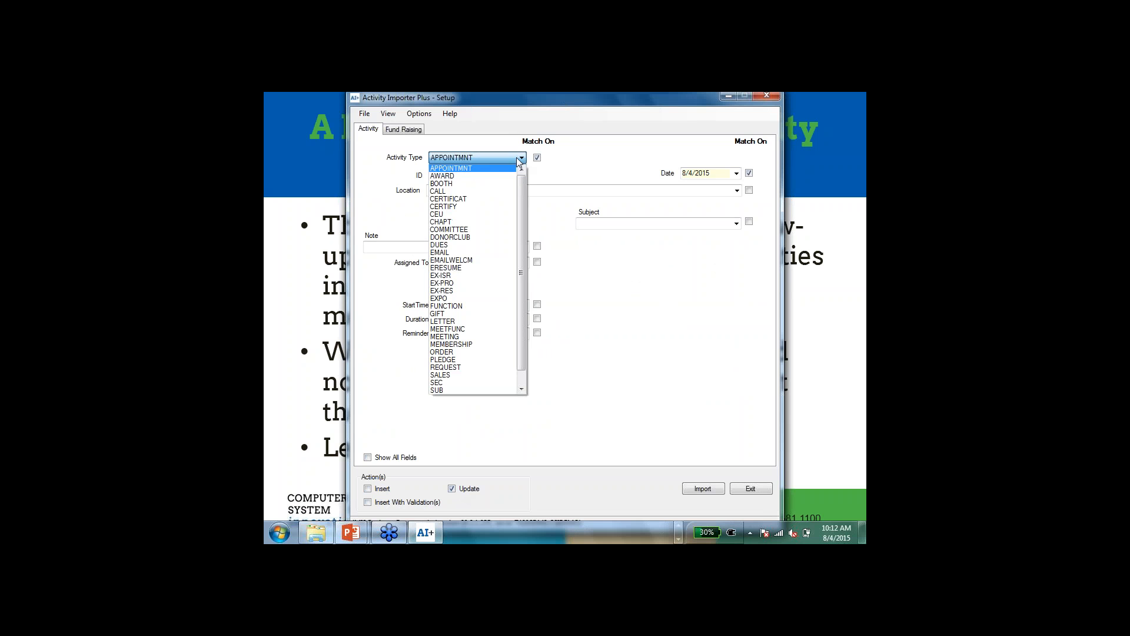
pyautogui.click(490, 192)
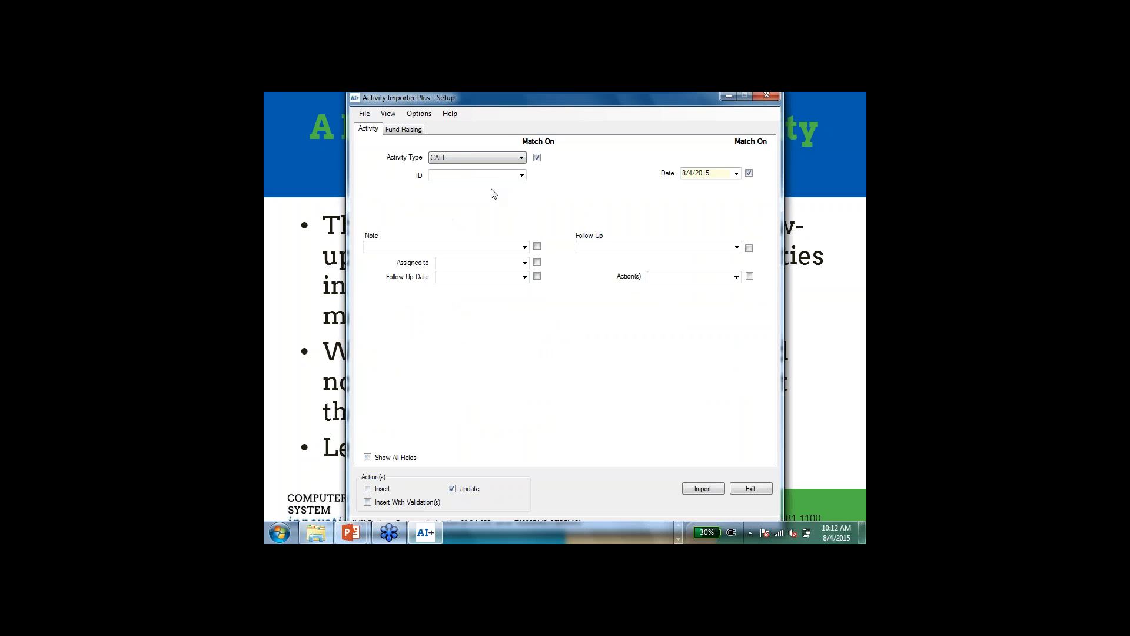
# Step: Map ID to ID, Date to DATE_CALLED, Follow Up to Follow UP Notes, and Follow Up Date to Follow_UP_Date
pyautogui.click(522, 175)
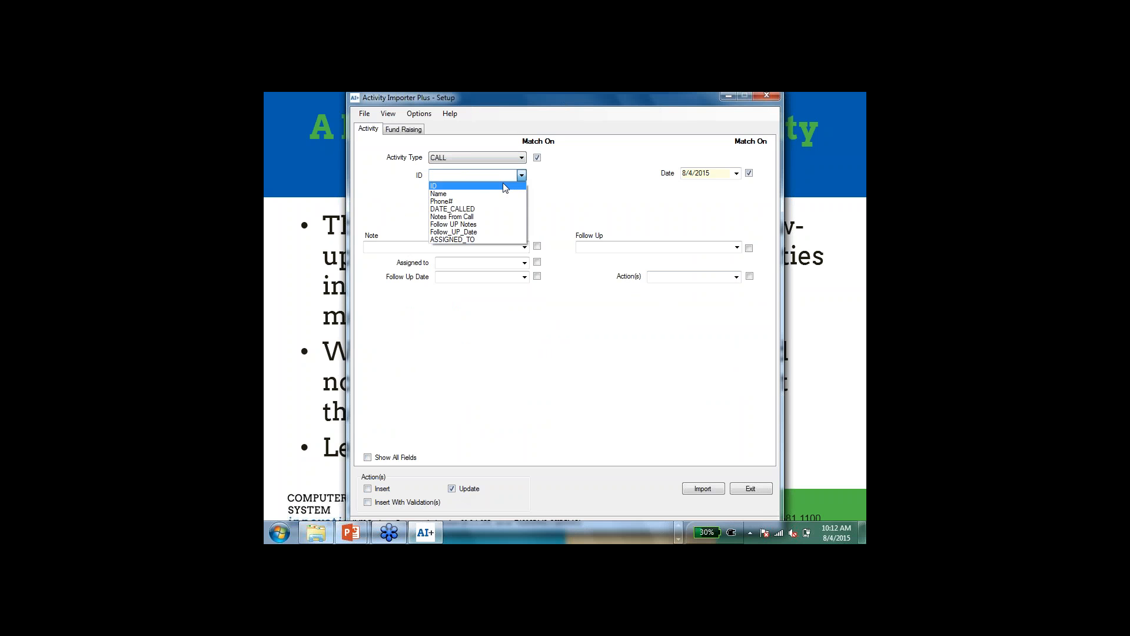
pyautogui.click(504, 186)
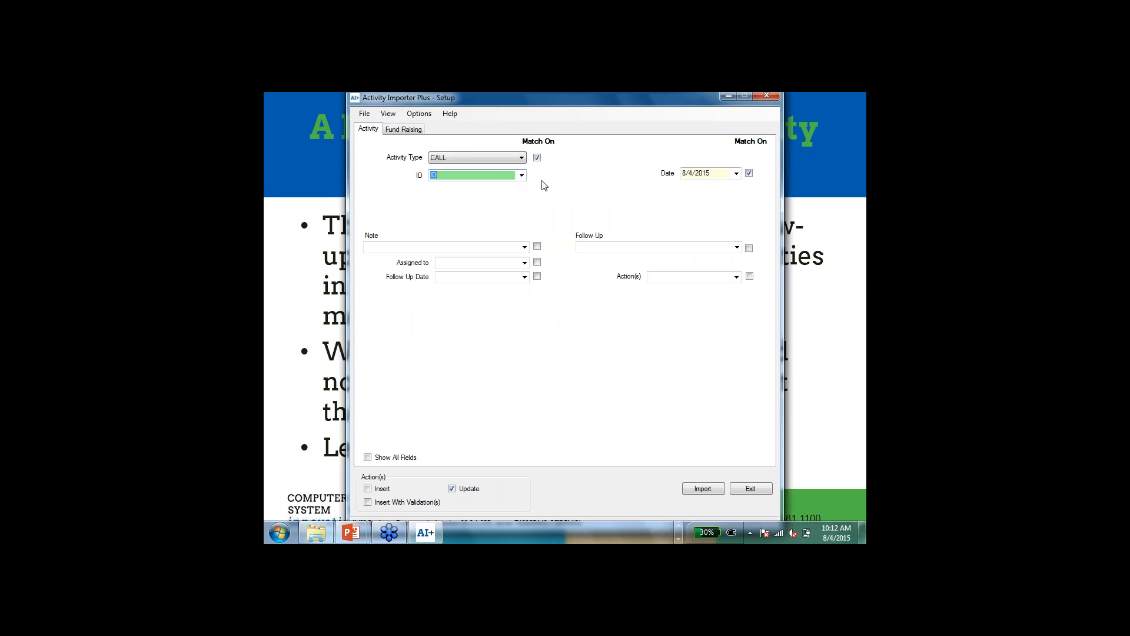
pyautogui.click(737, 174)
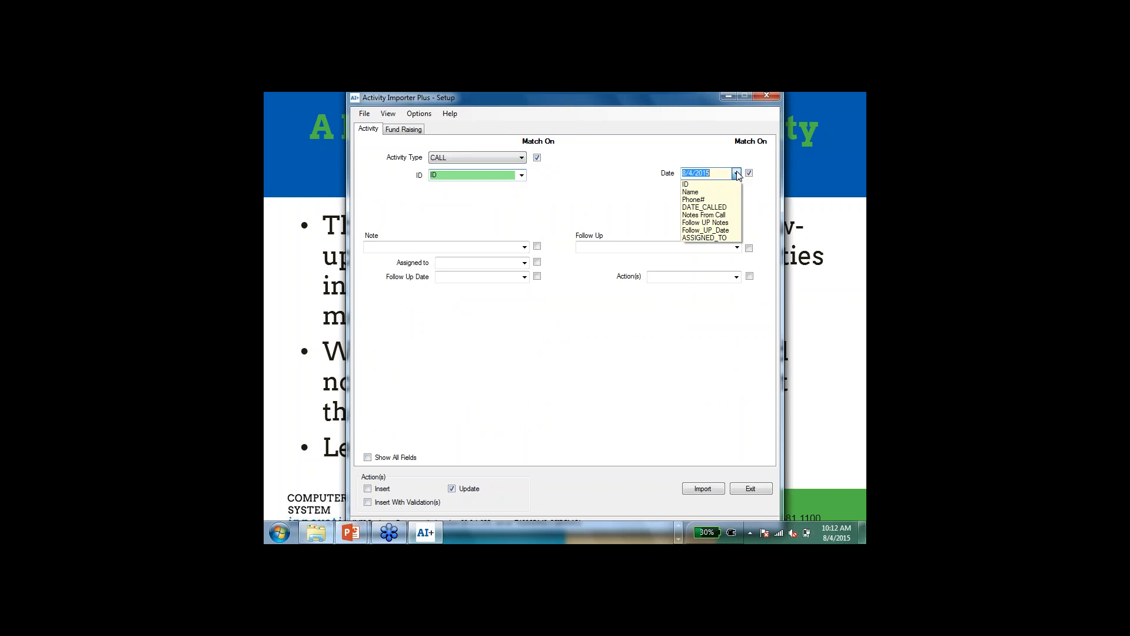
pyautogui.click(718, 208)
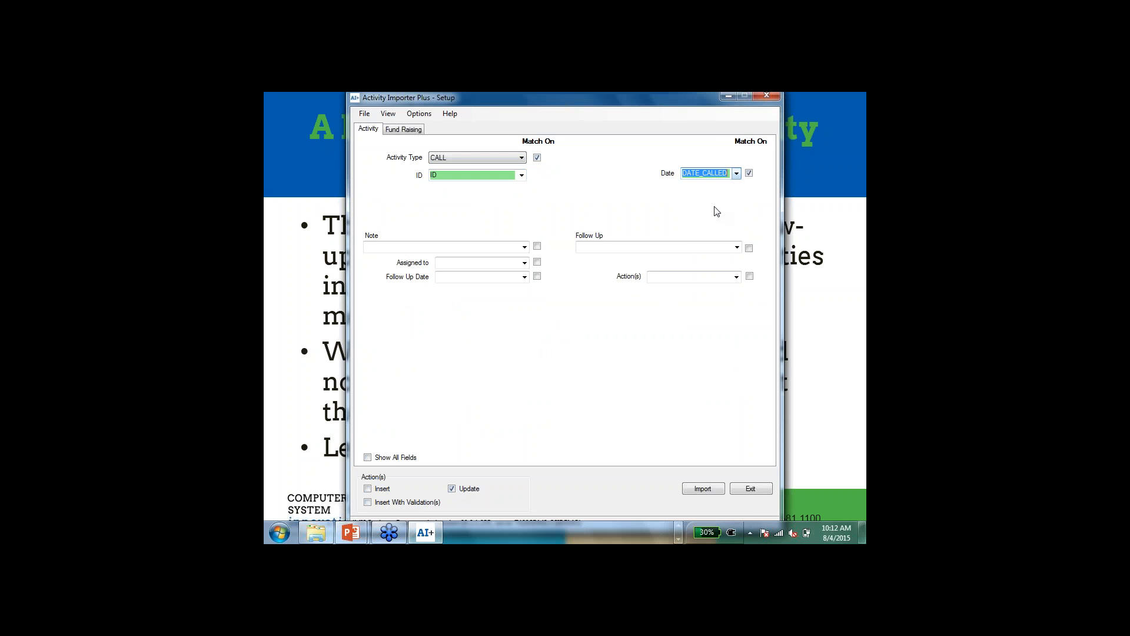
pyautogui.click(737, 248)
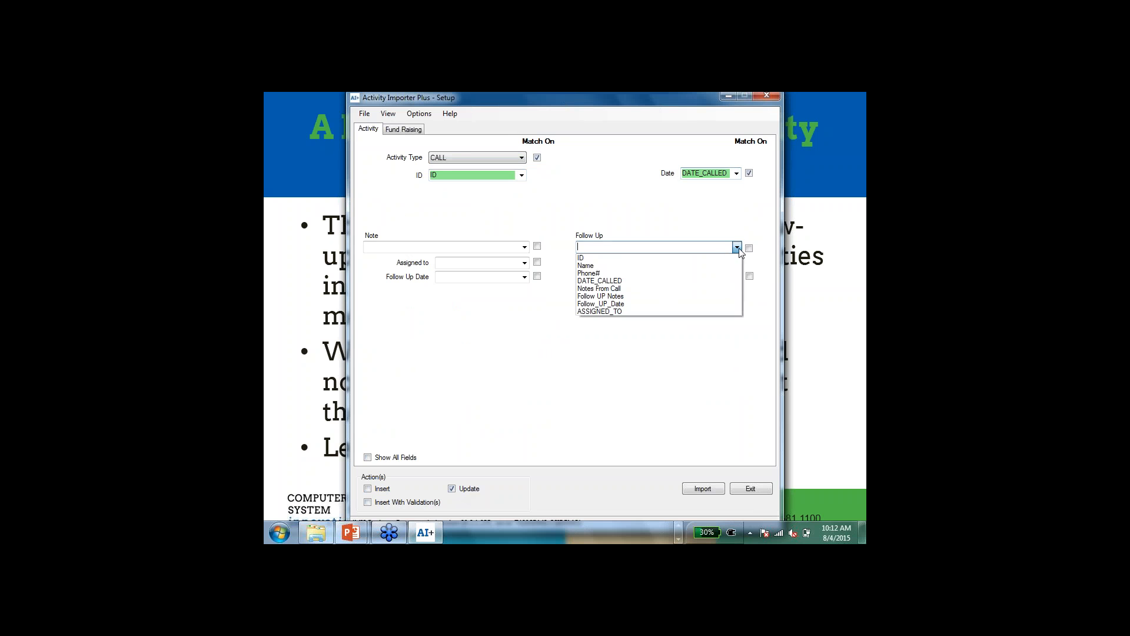
pyautogui.click(673, 302)
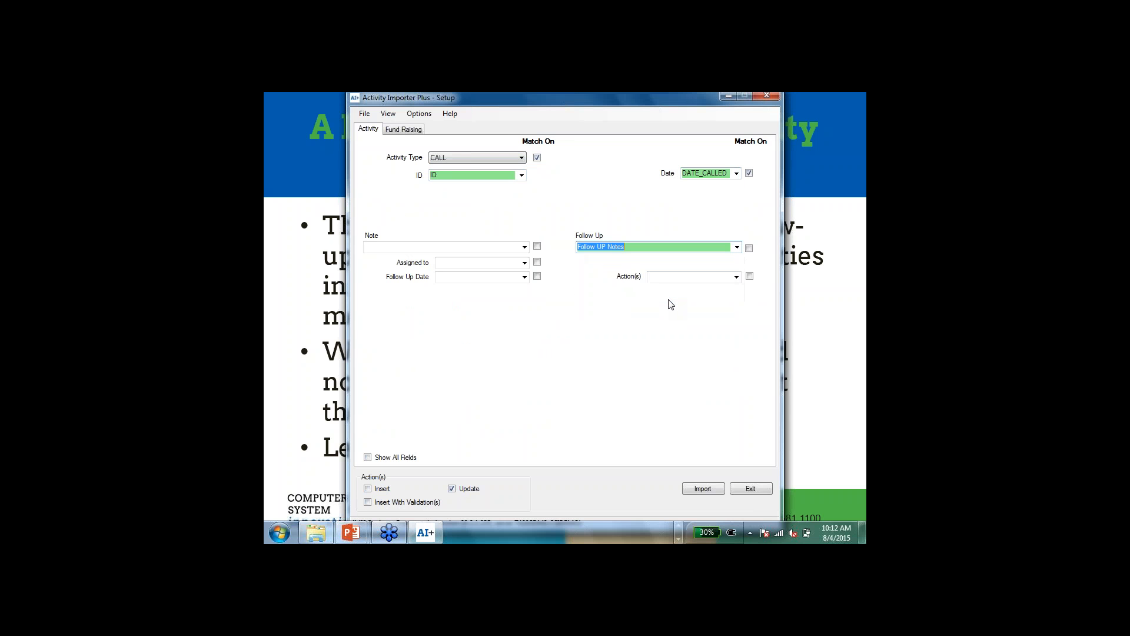
pyautogui.click(525, 278)
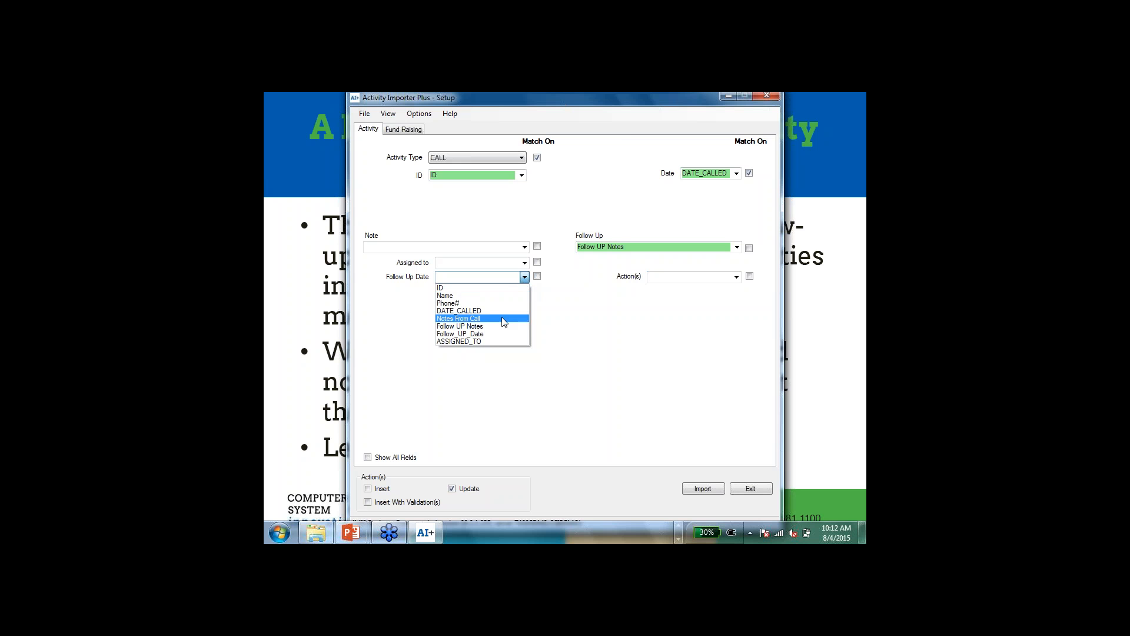
pyautogui.click(494, 331)
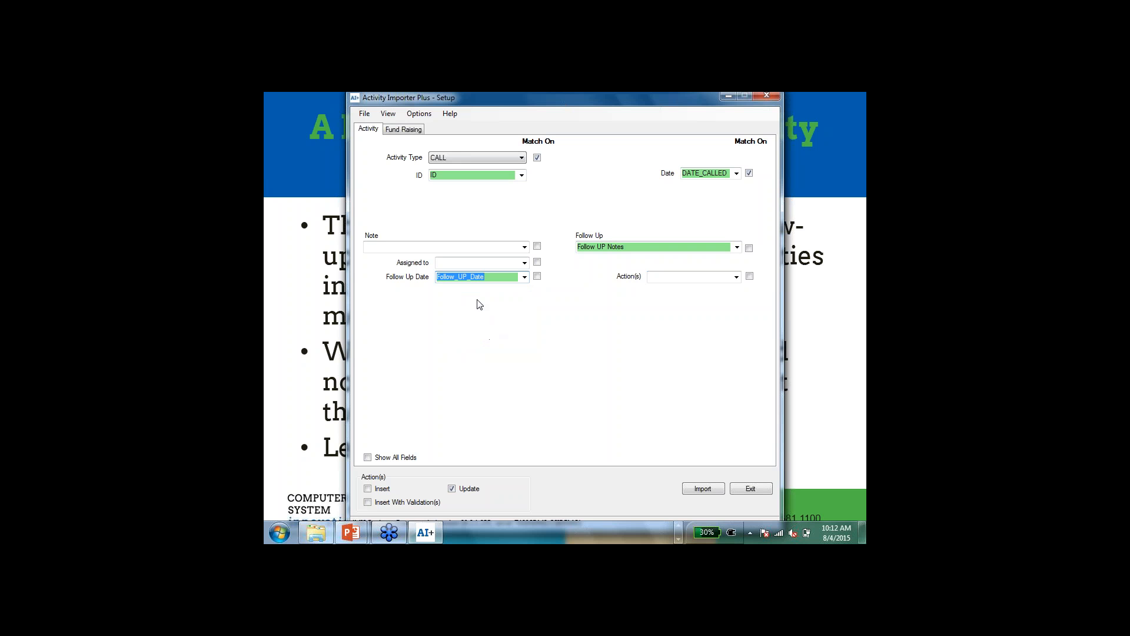
# Step: Review the blank value options that control how the import treats blank and placeholder cells, and save them
pyautogui.click(423, 117)
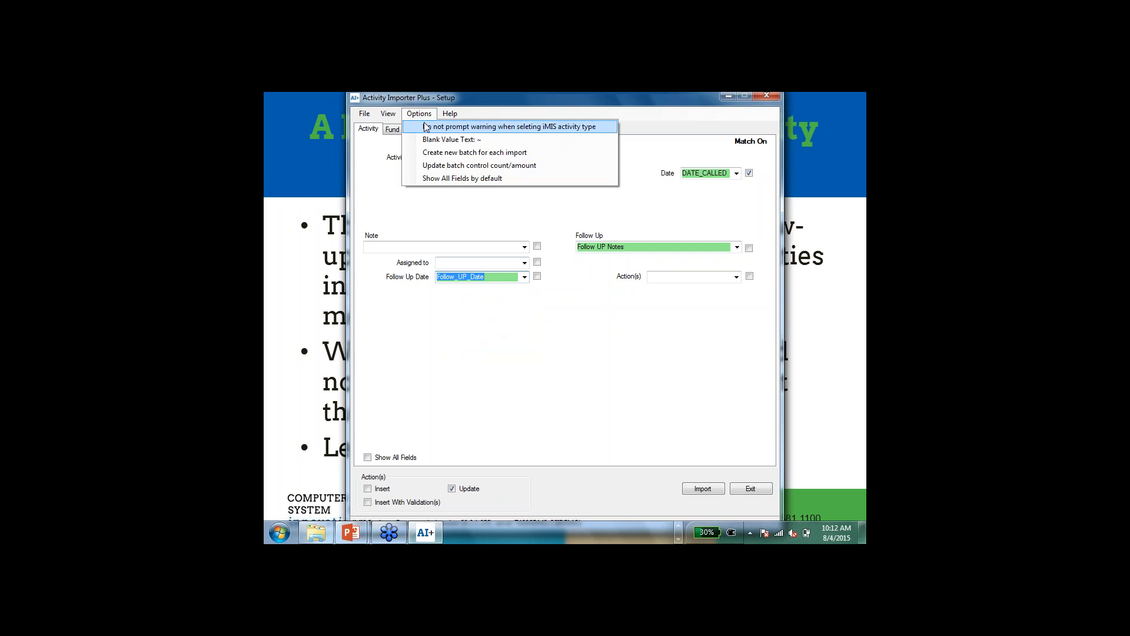
pyautogui.click(428, 139)
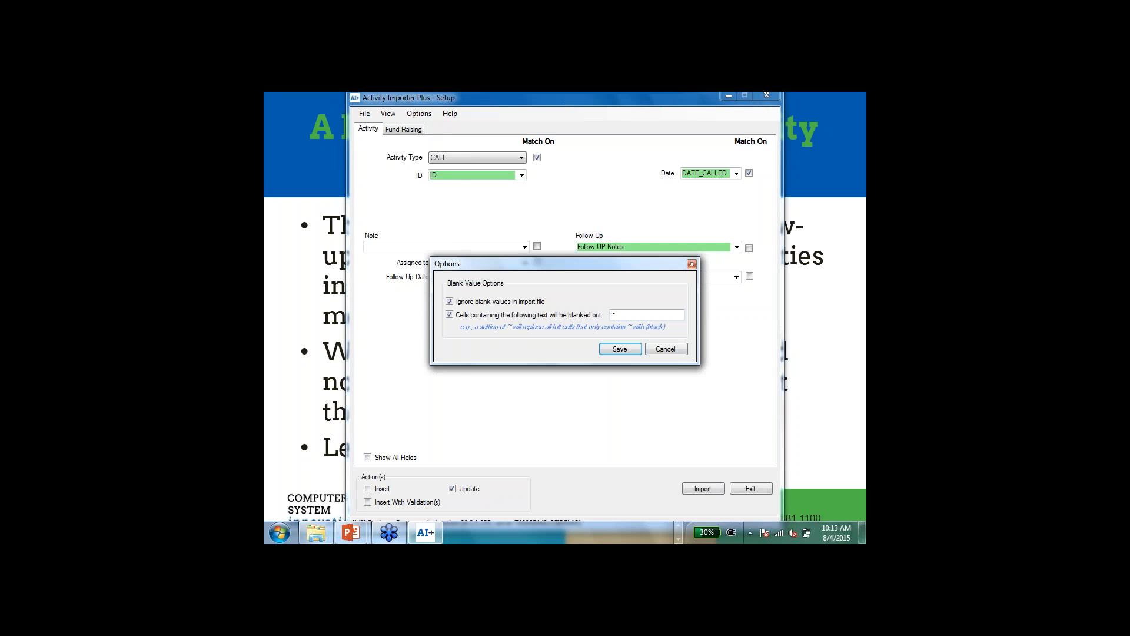
pyautogui.click(607, 351)
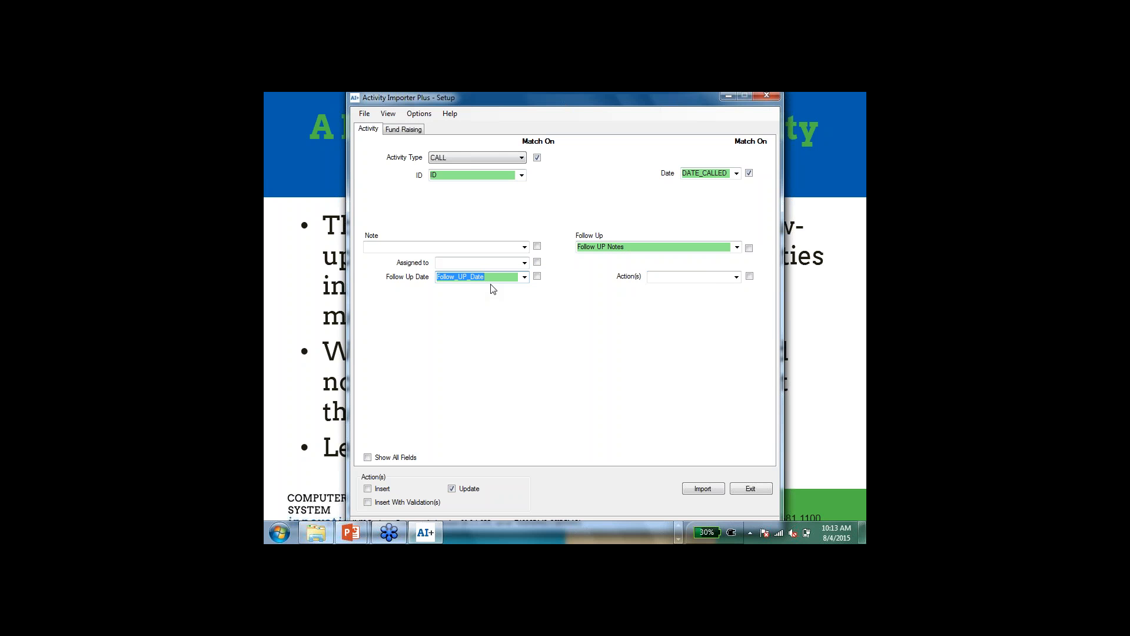
# Step: Run the CALL activity update import, confirm it, and view the import report before closing it
pyautogui.click(701, 487)
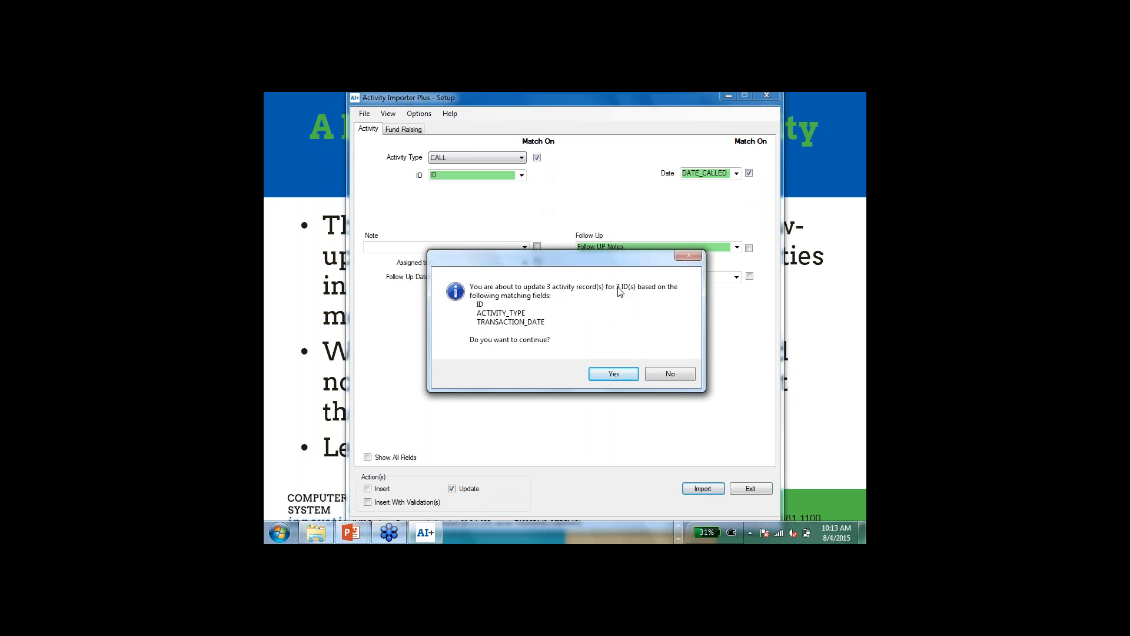
pyautogui.click(613, 375)
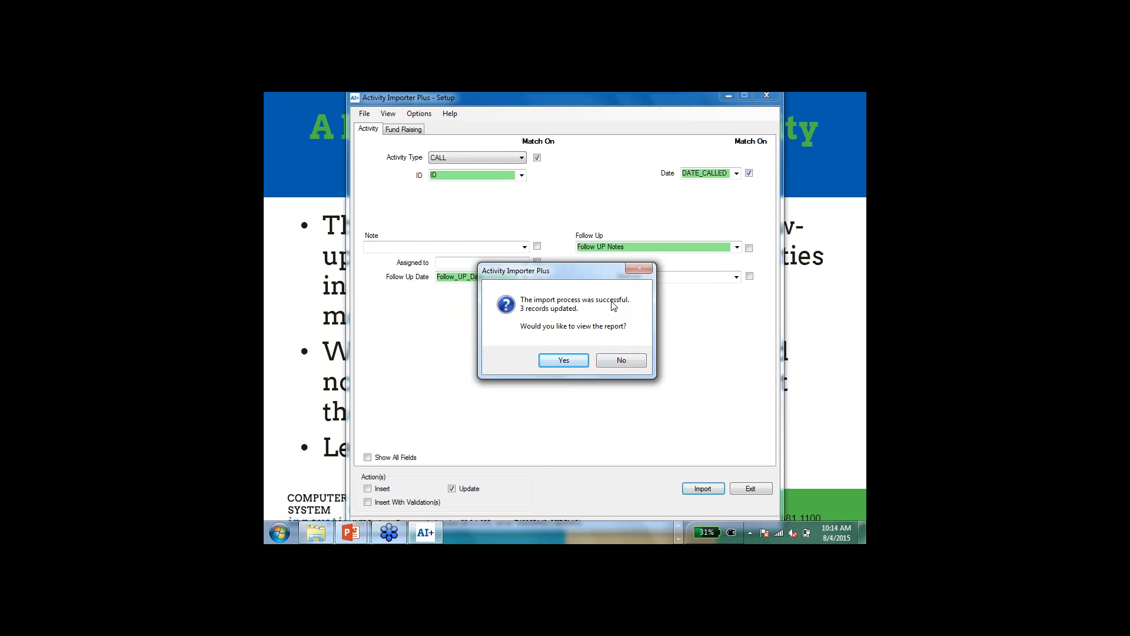
pyautogui.click(564, 360)
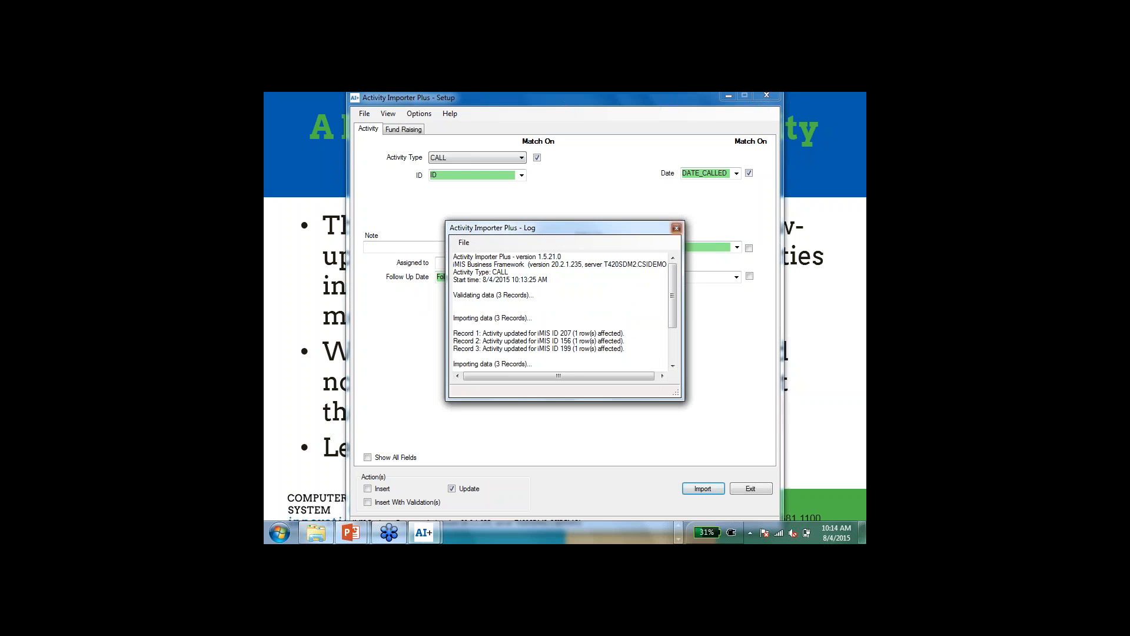
pyautogui.click(676, 228)
# Step: Switch to iMIS and check the note, follow-up text and follow-up date in the customer's 6/15/2015 call details
pyautogui.hotkey('alt', 'Tab')
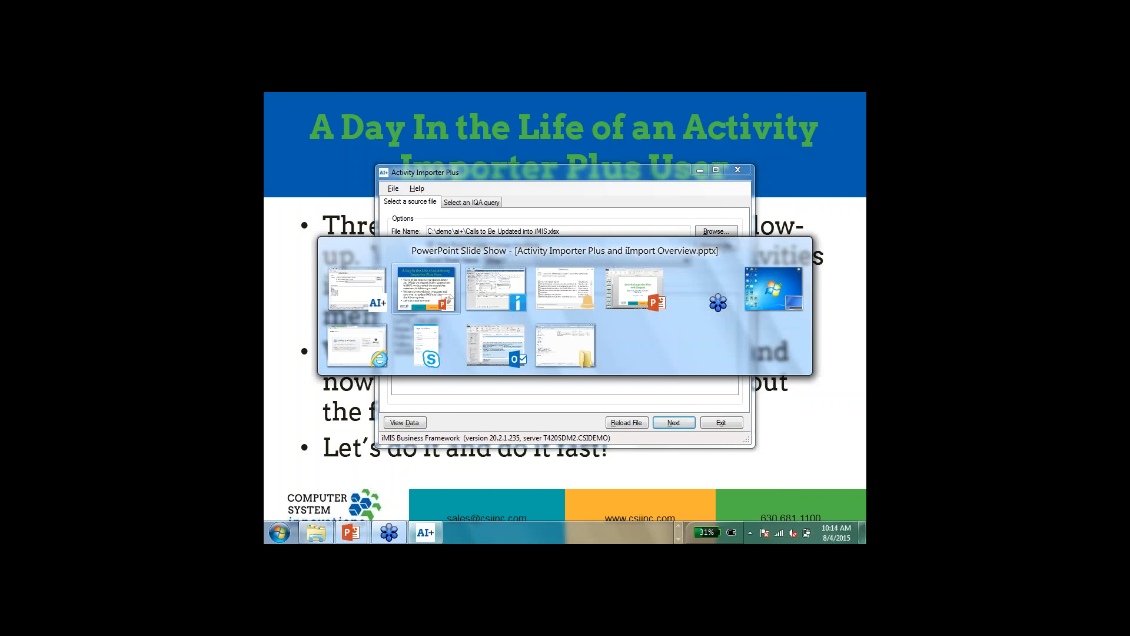
pyautogui.hotkey('alt', 'Tab')
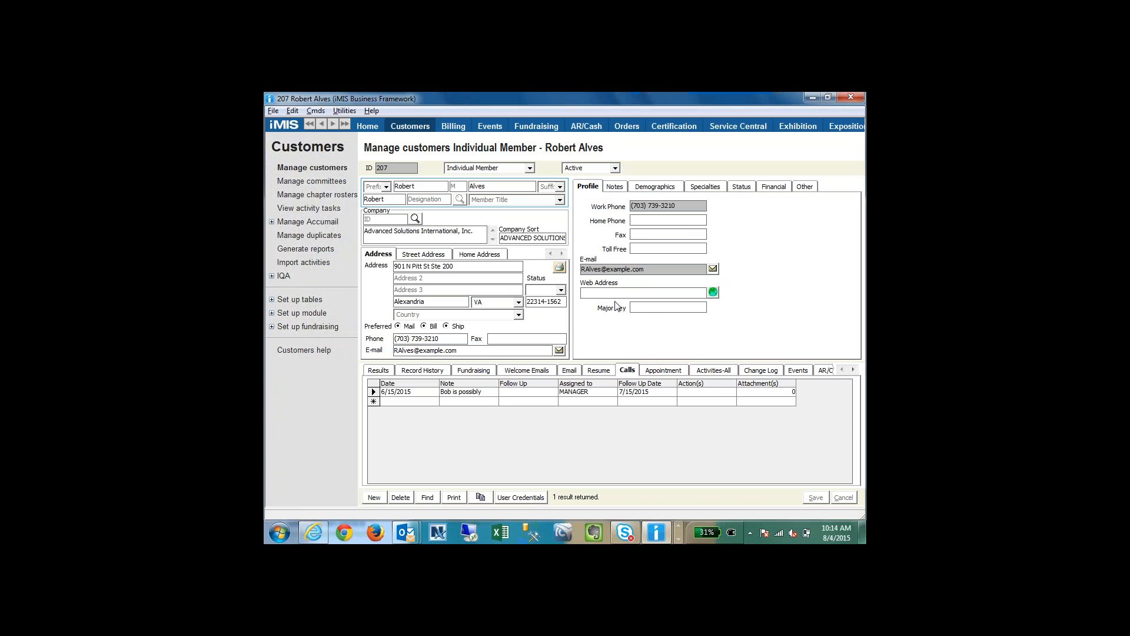
pyautogui.doubleClick(376, 391)
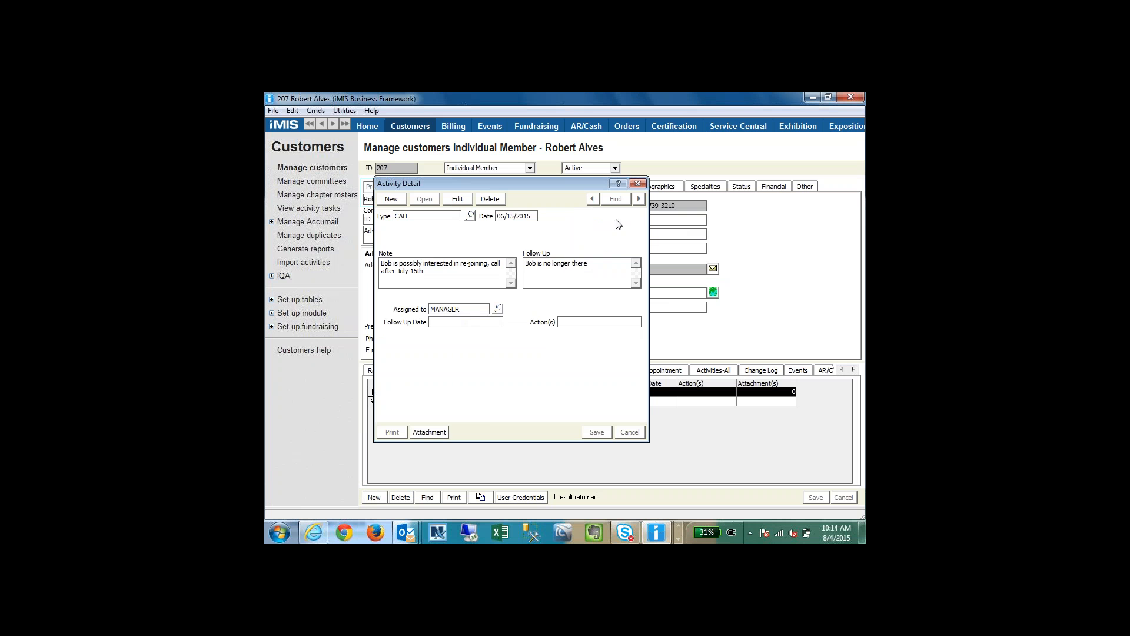
pyautogui.click(638, 184)
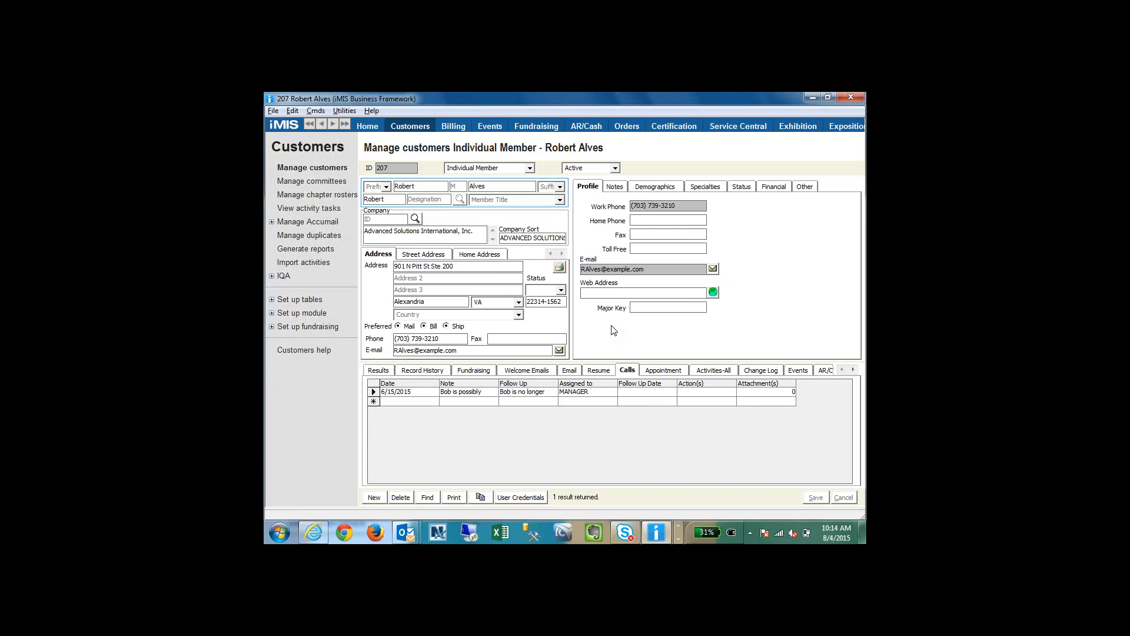
pyautogui.hotkey('alt', 'Tab')
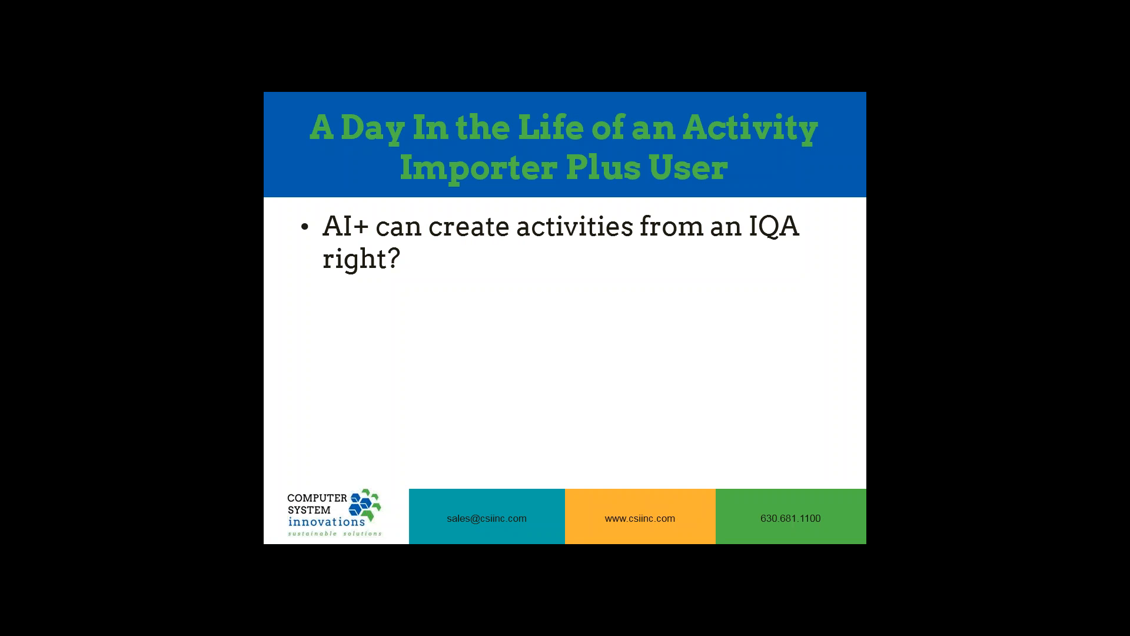
pyautogui.press('Right')
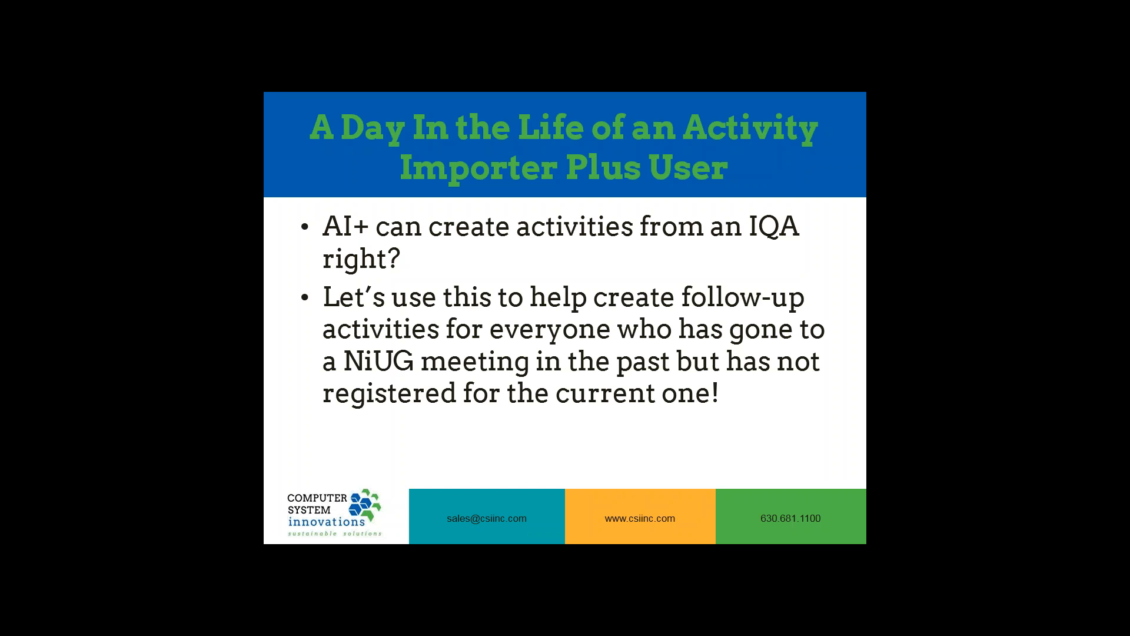
pyautogui.press('Right')
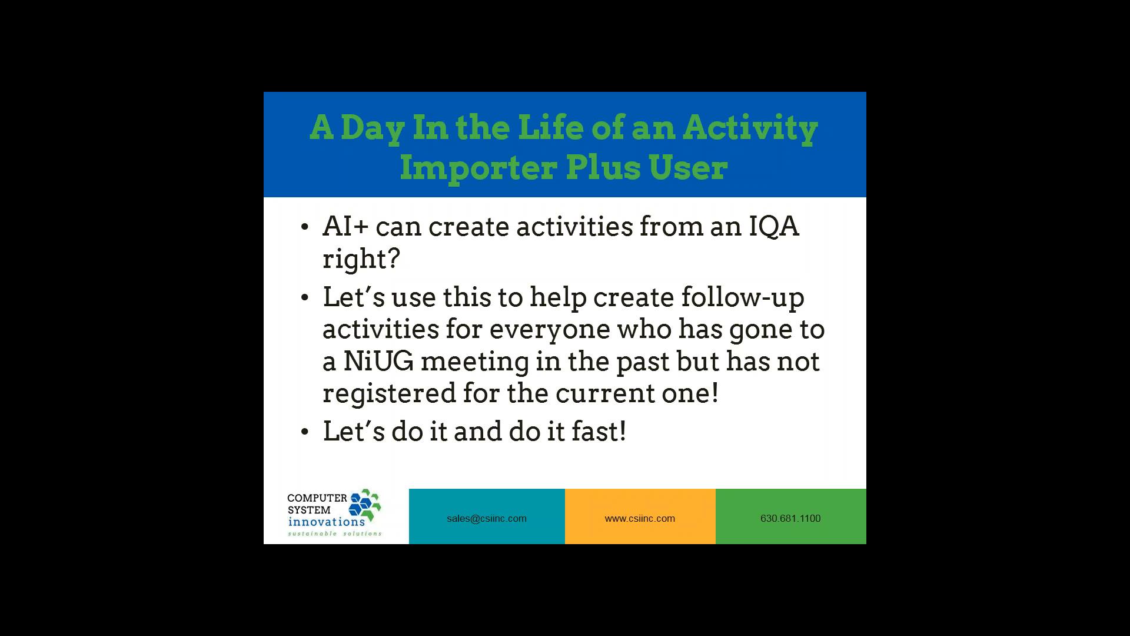
# Step: Switch back to Activity Importer Plus and exit it
pyautogui.hotkey('alt', 'Tab')
pyautogui.hotkey('alt', 'Tab')
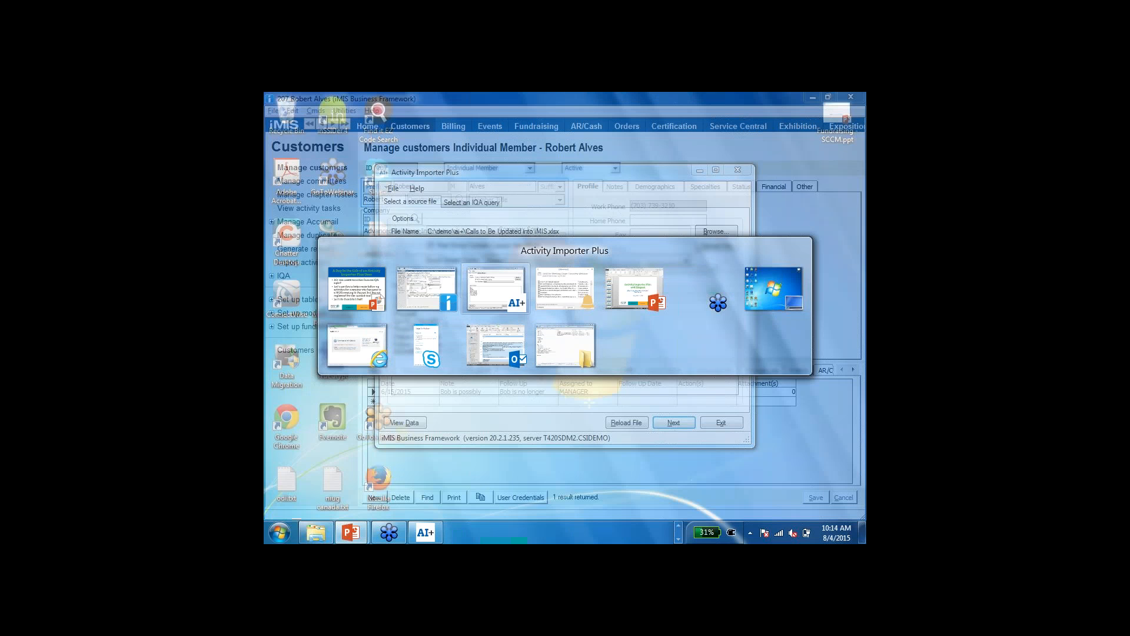
pyautogui.click(719, 424)
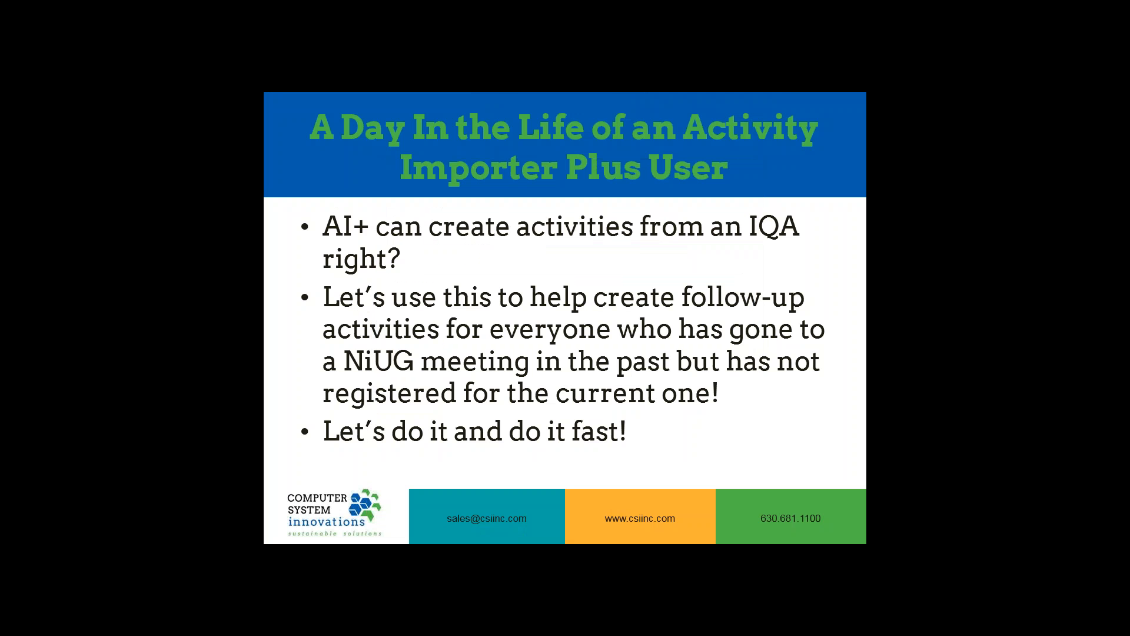
# Step: Launch Activity Importer + again and sign in to the csidemo iMIS site with the account password
pyautogui.press('super')
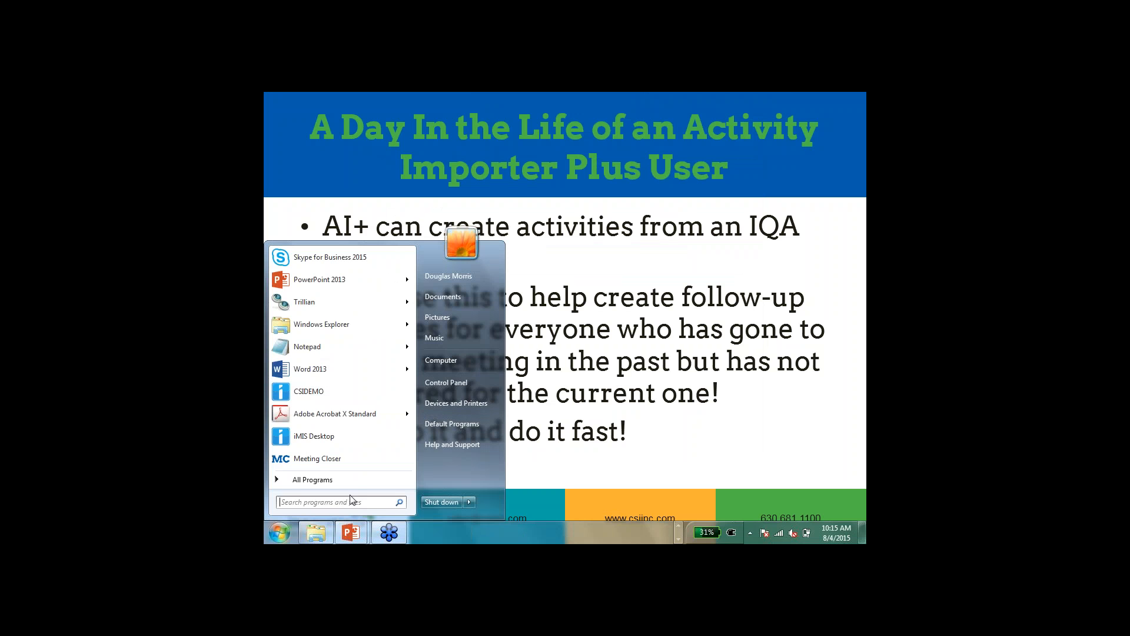
pyautogui.write('acti')
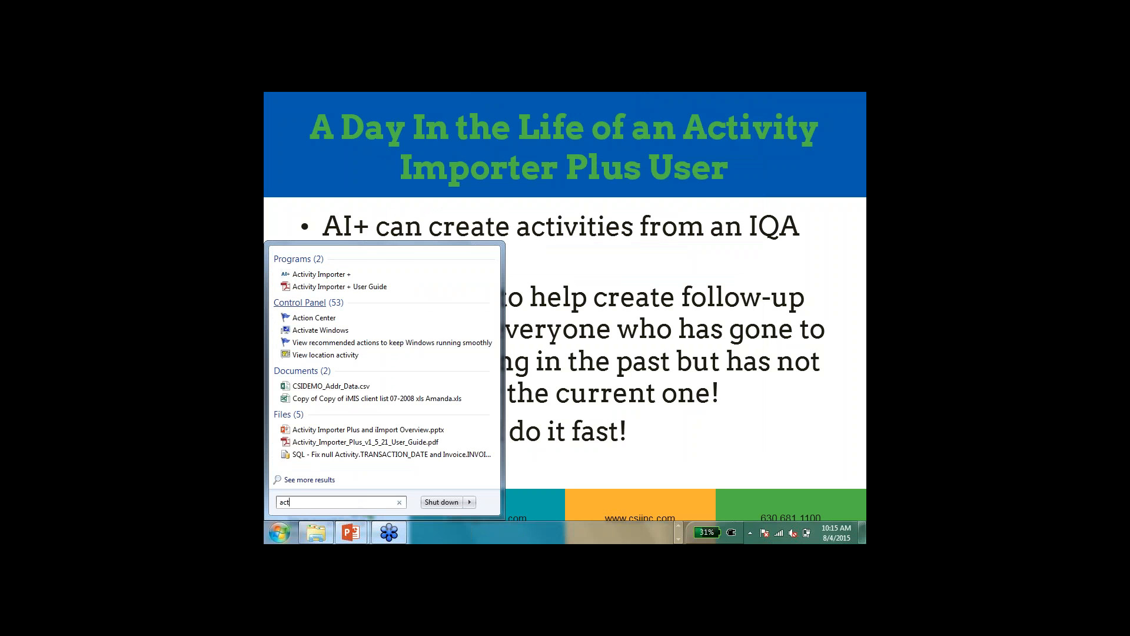
pyautogui.click(315, 273)
pyautogui.write('••••')
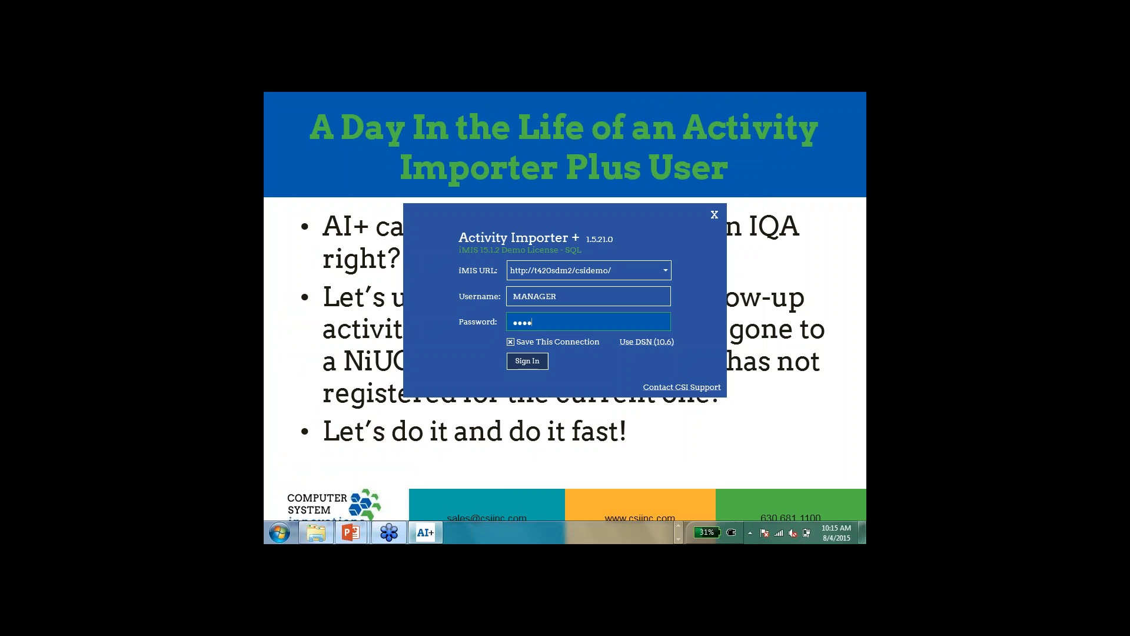
pyautogui.press('BackSpace')
pyautogui.press('BackSpace')
pyautogui.press('BackSpace')
pyautogui.press('BackSpace')
pyautogui.write('•••••••')
pyautogui.press('Return')
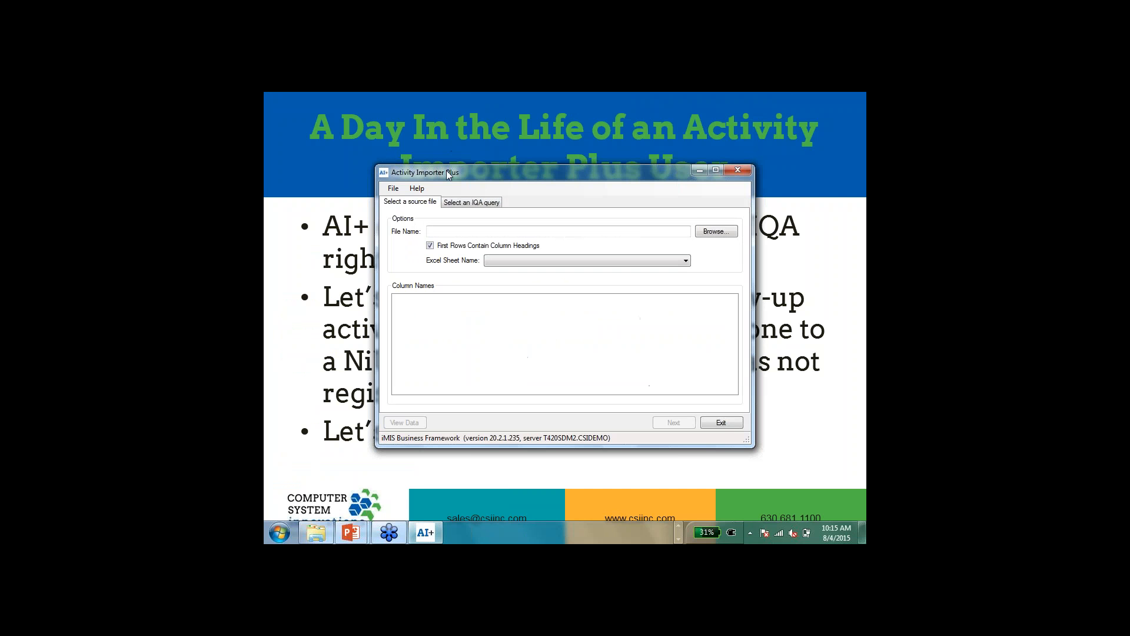
# Step: Choose an IQA query as the import source and browse to EventManagement > DefaultSystem > Queries > Advanced > Event
pyautogui.click(454, 203)
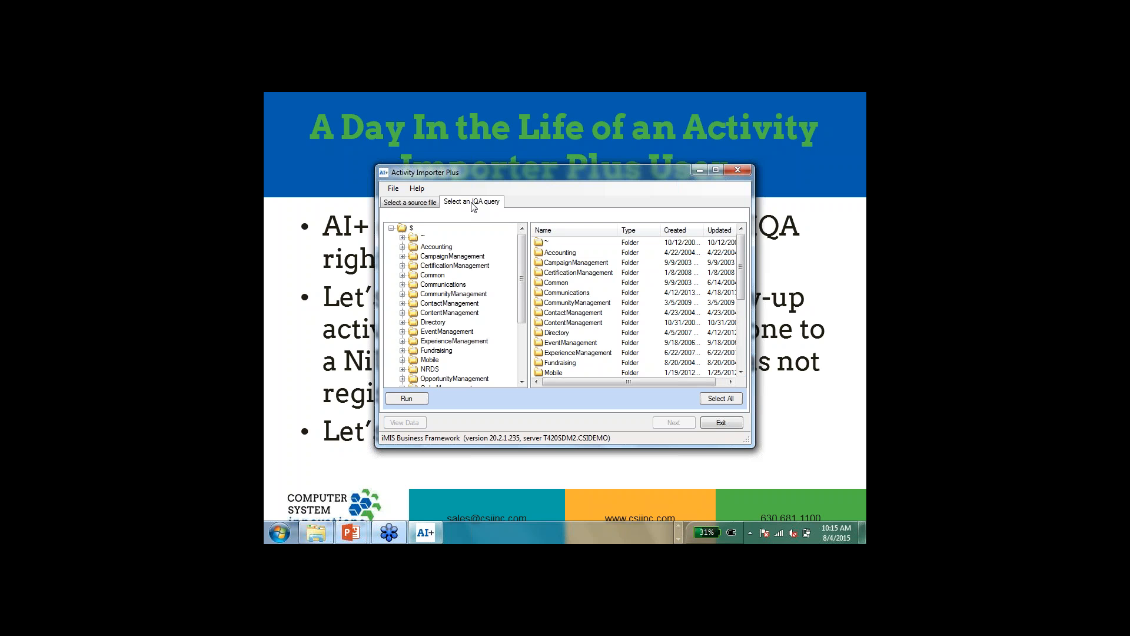
pyautogui.click(402, 331)
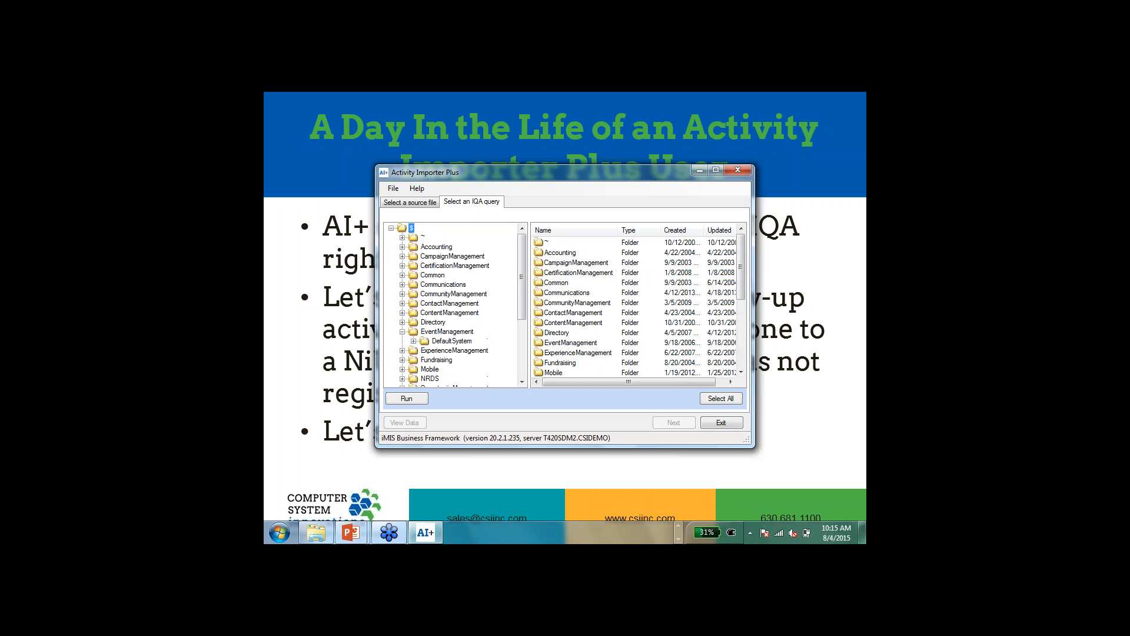
pyautogui.click(413, 340)
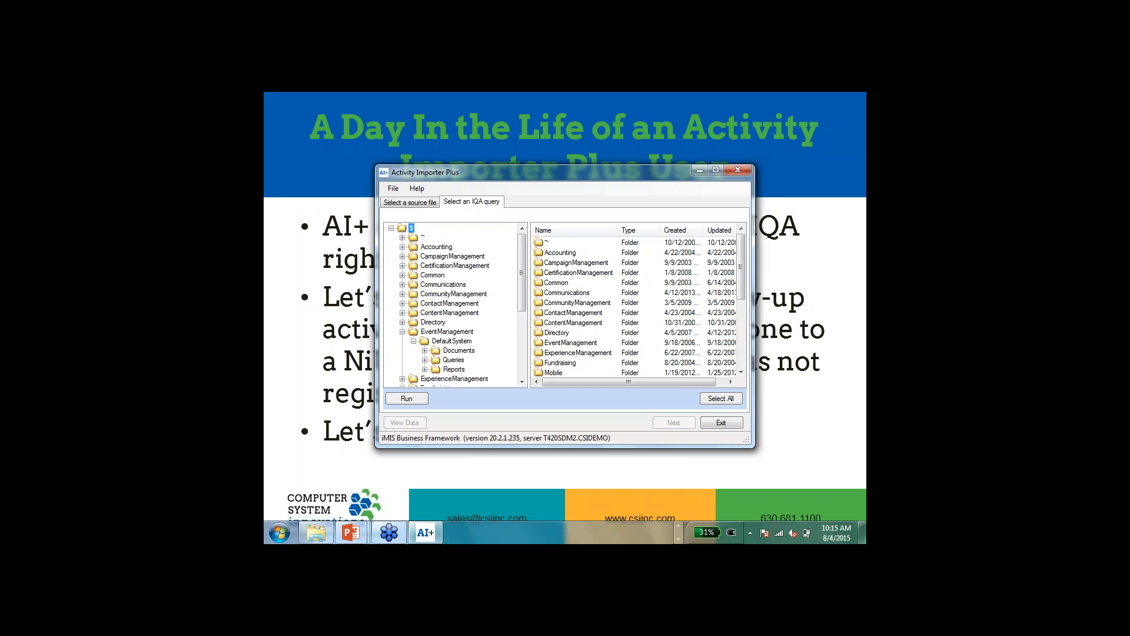
pyautogui.click(425, 360)
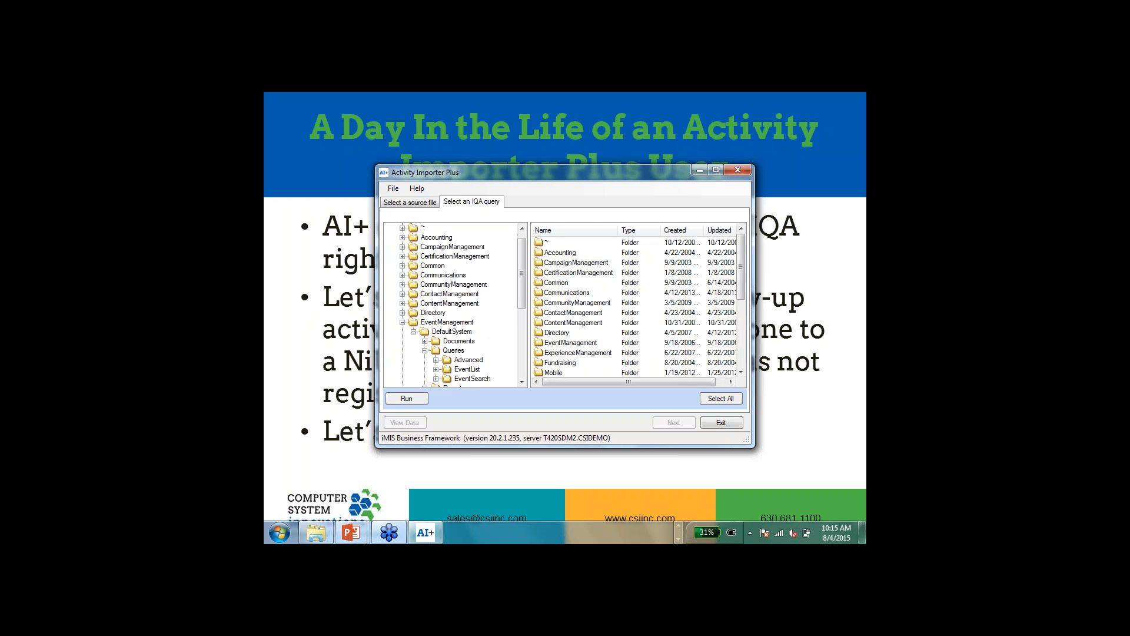
pyautogui.click(436, 360)
pyautogui.click(472, 370)
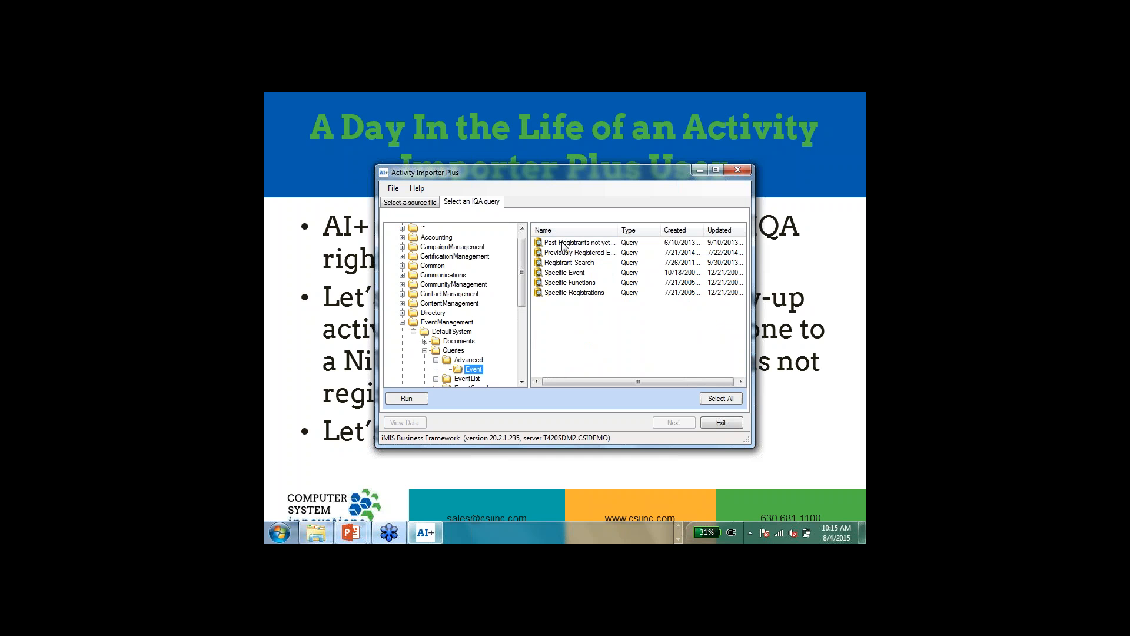
# Step: Preview the Past Registrants not yet registered for this year query with the event filter niug, and close it without saving
pyautogui.click(564, 246)
pyautogui.doubleClick(564, 245)
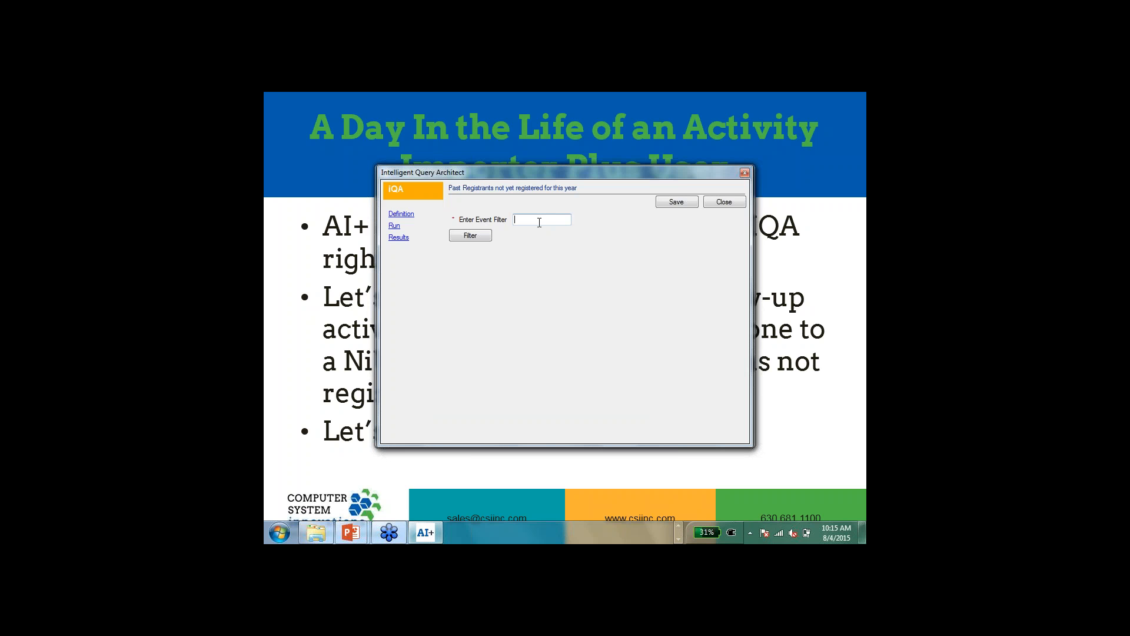
pyautogui.write('niug')
pyautogui.click(469, 235)
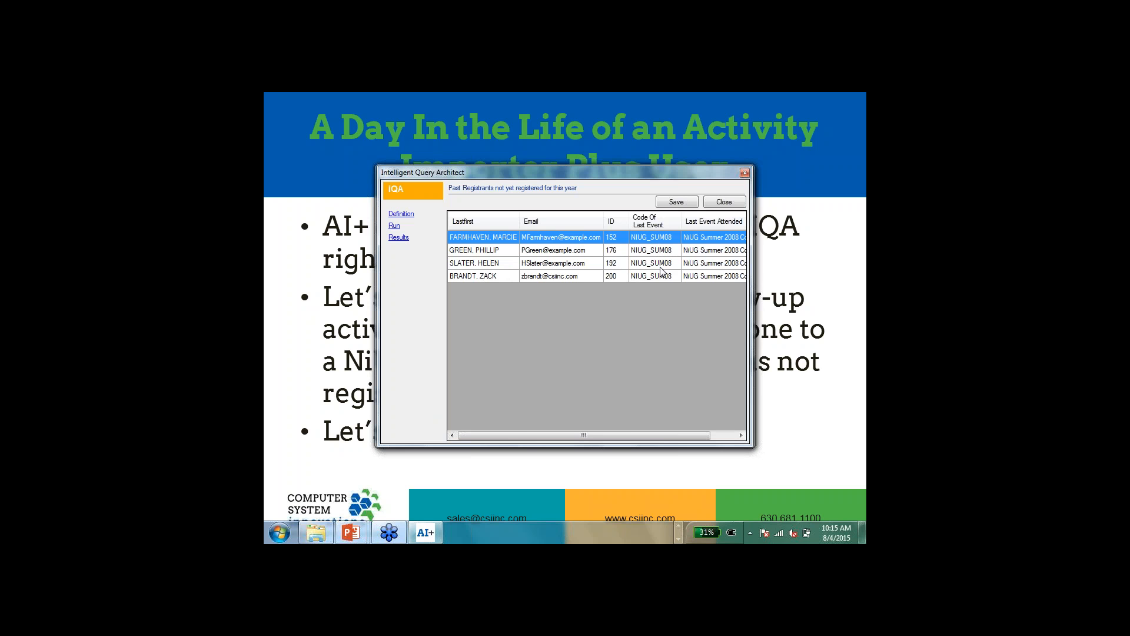
pyautogui.click(725, 203)
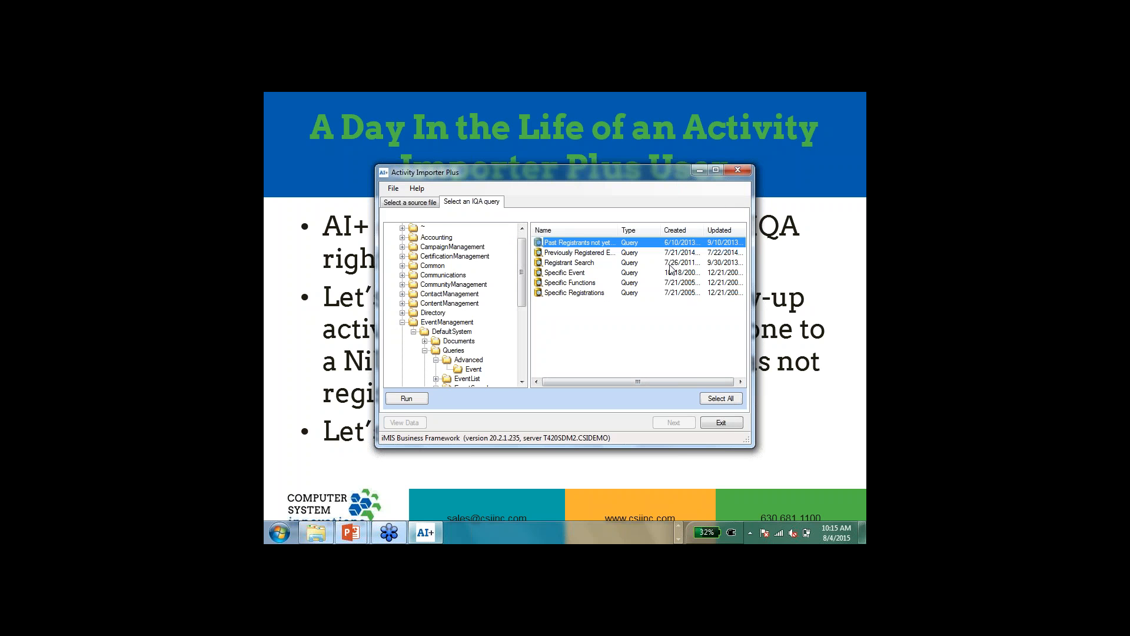
# Step: Rerun the Past Registrants query with event filter niug, save its results as the import source, and proceed to the import setup
pyautogui.doubleClick(620, 242)
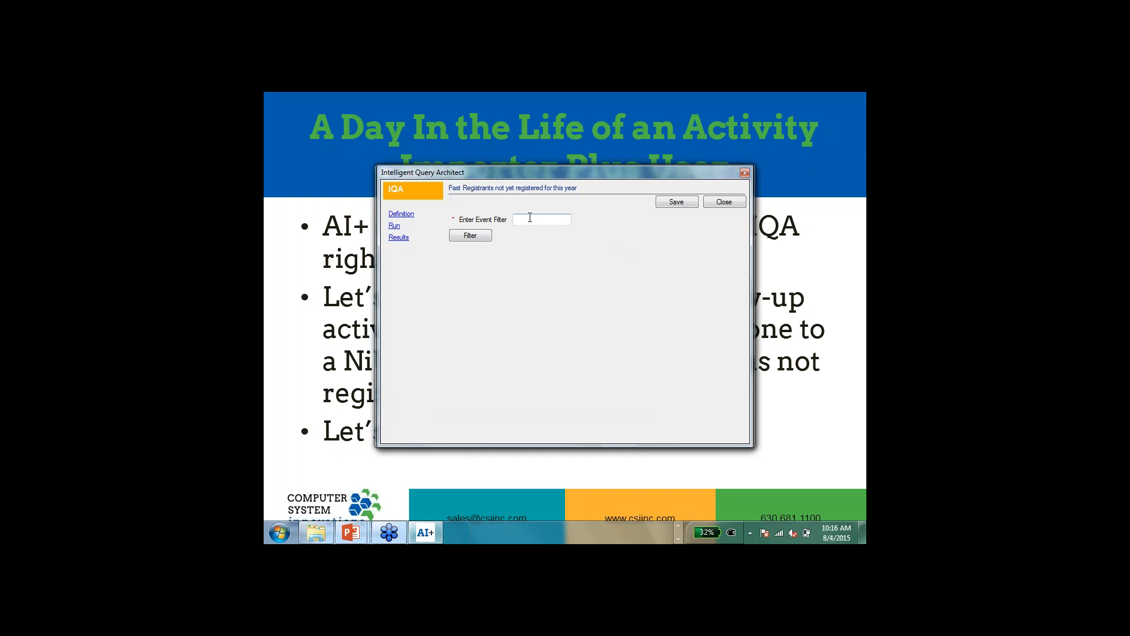
pyautogui.click(530, 218)
pyautogui.write('niug')
pyautogui.press('Return')
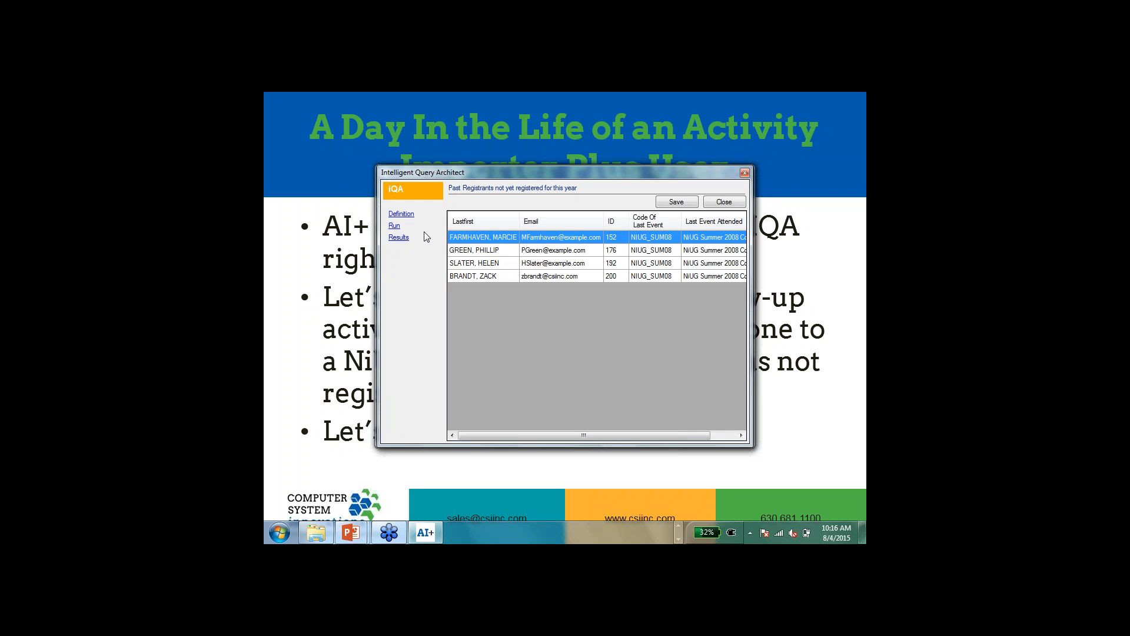
pyautogui.click(393, 226)
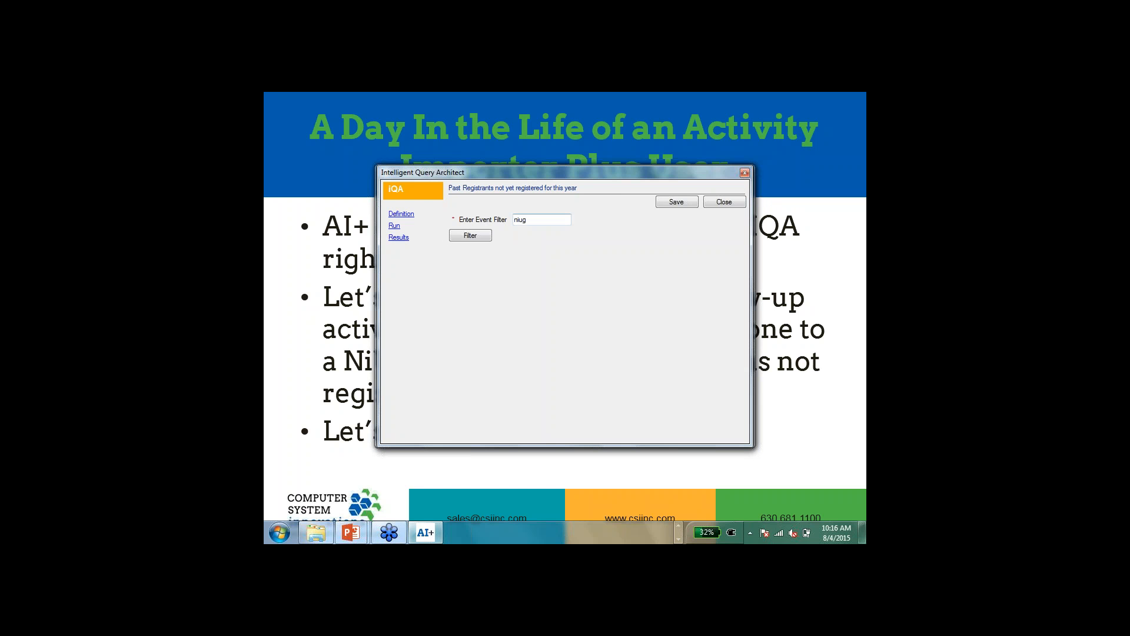
pyautogui.click(470, 235)
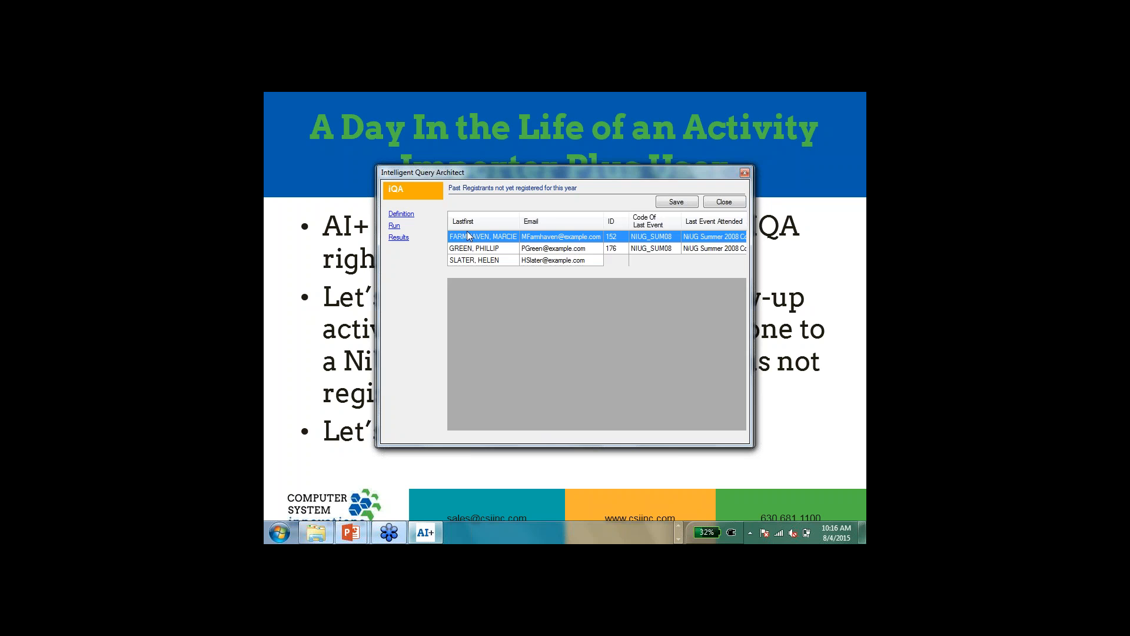
pyautogui.click(678, 206)
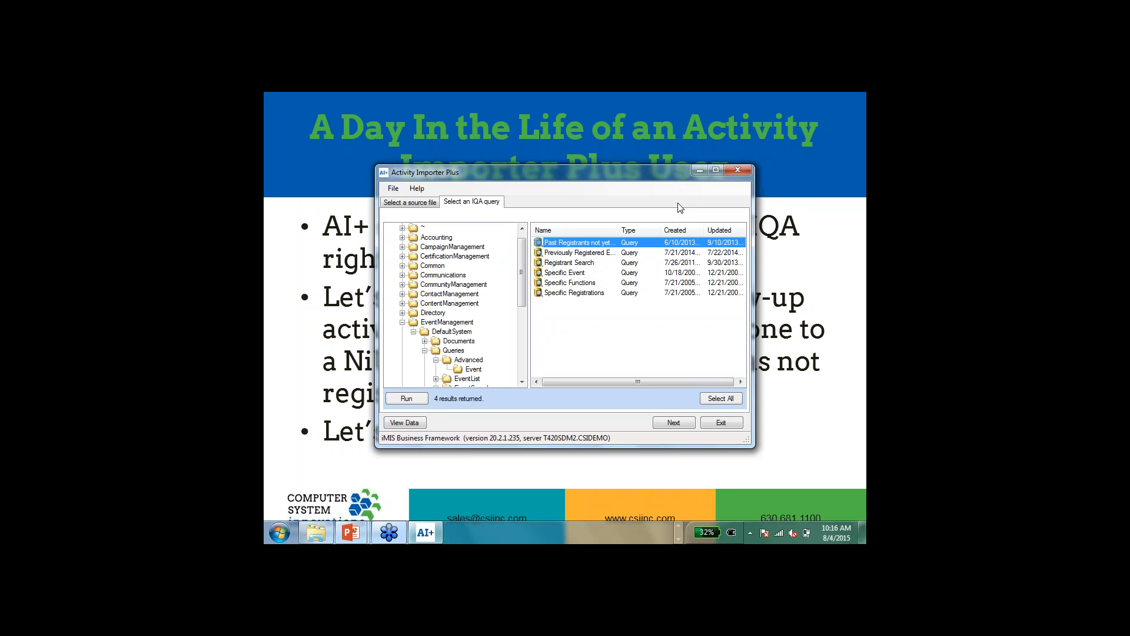
pyautogui.click(675, 424)
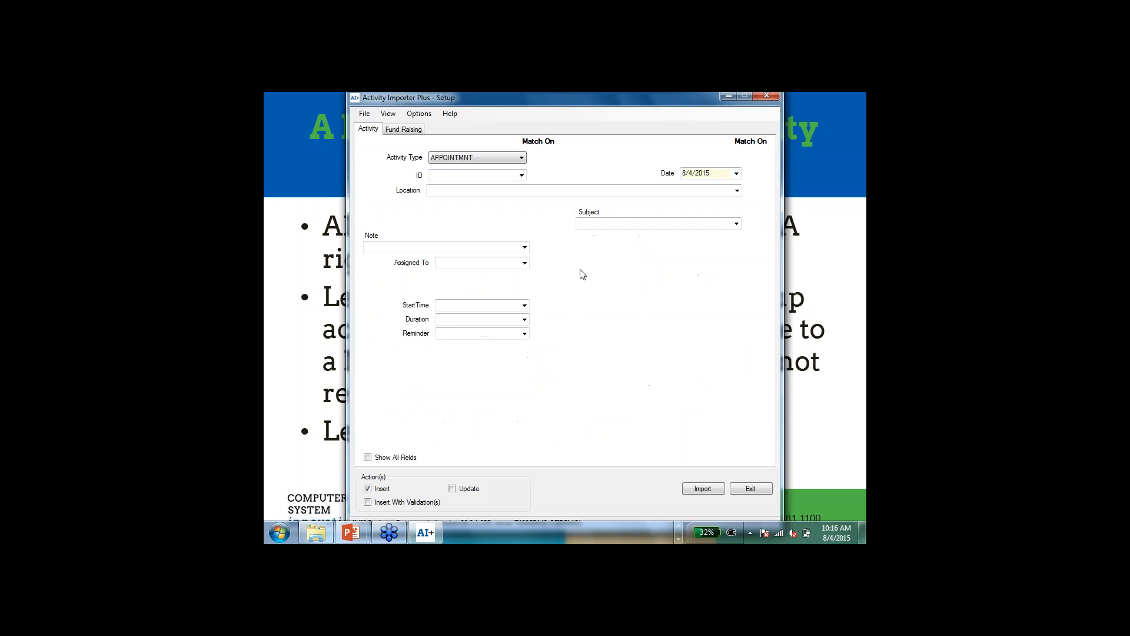
# Step: Set the activity type to CALL, mapping ID to the query's ID column and Note to Code of Last Event
pyautogui.click(507, 160)
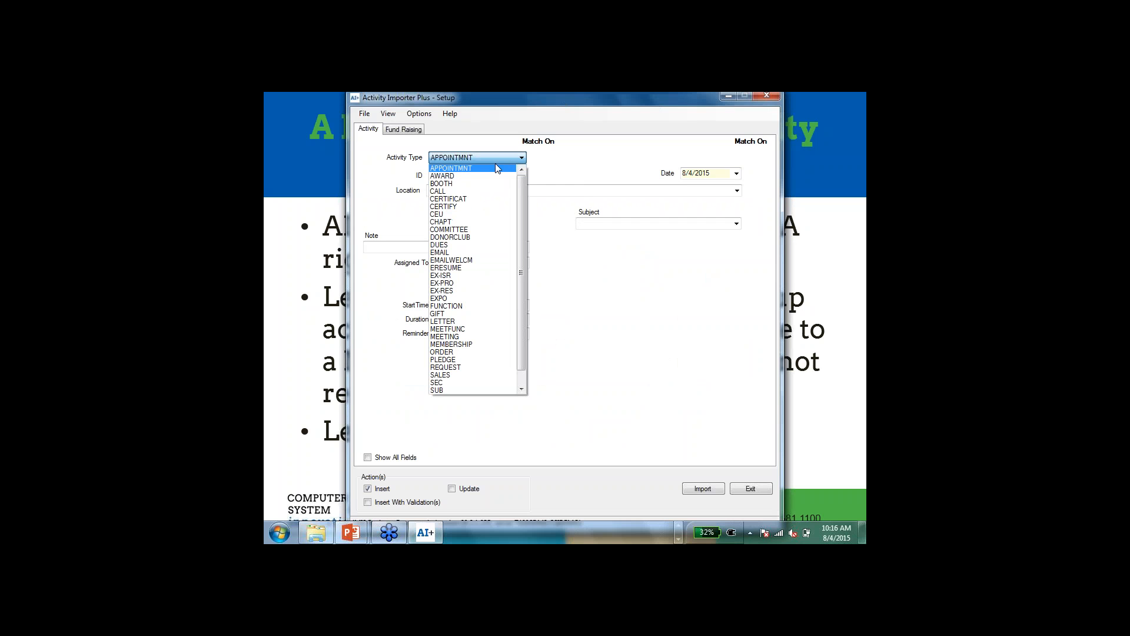
pyautogui.click(473, 191)
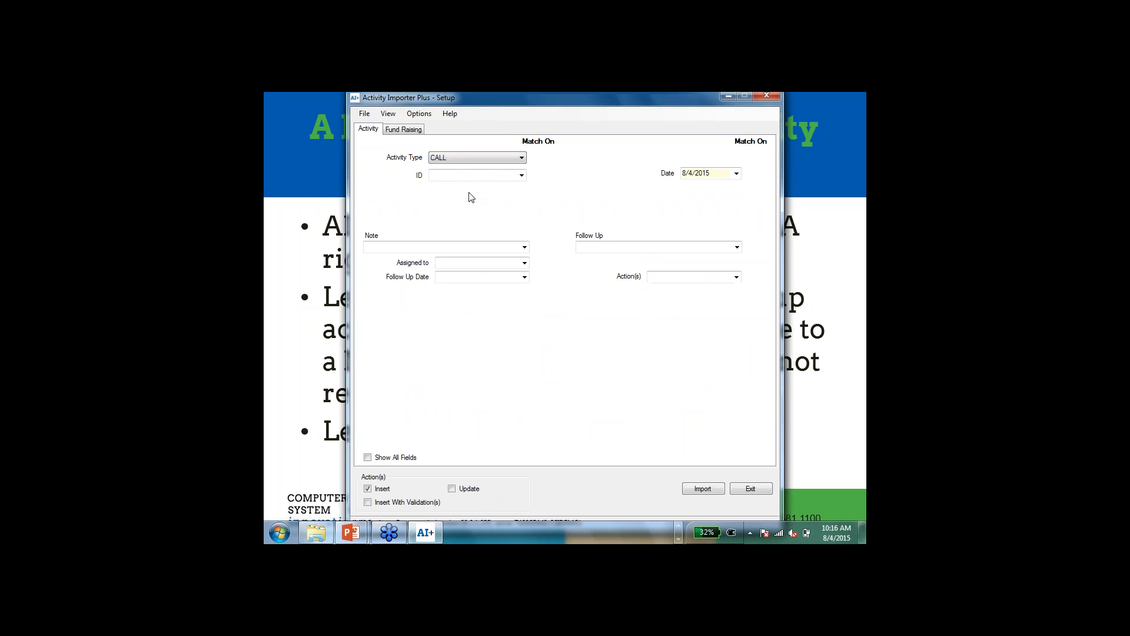
pyautogui.click(522, 176)
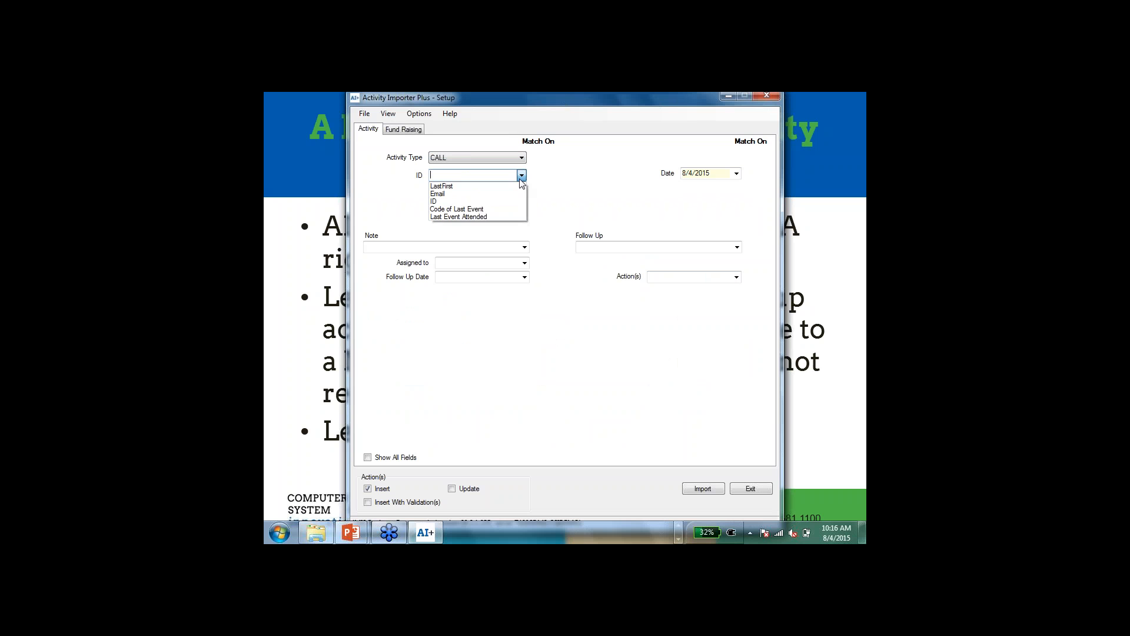
pyautogui.click(489, 202)
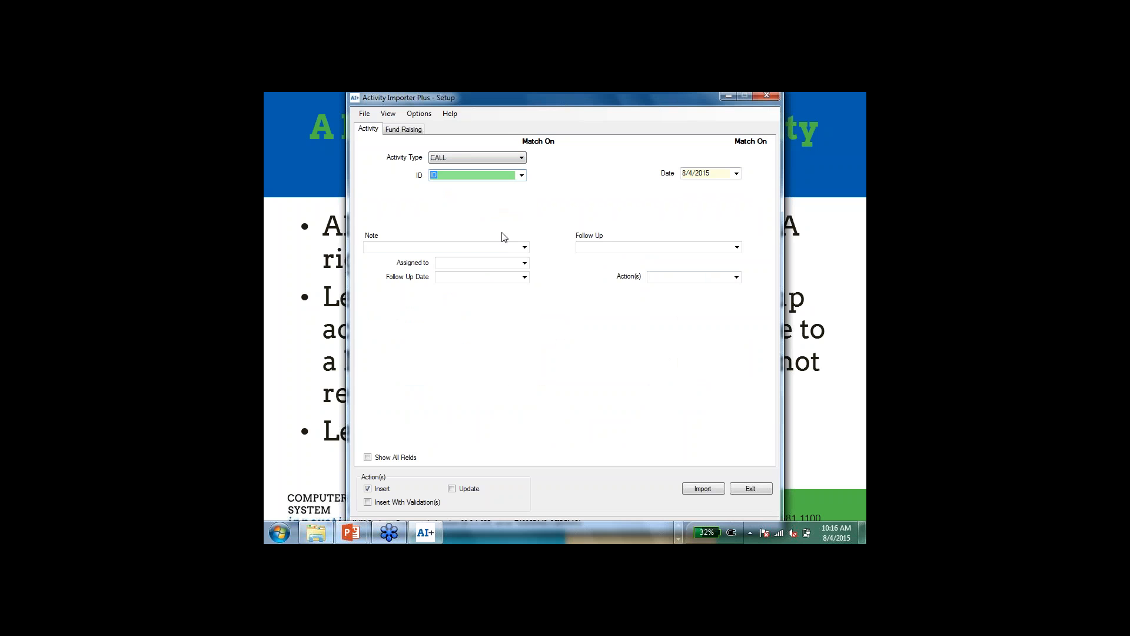
pyautogui.click(524, 248)
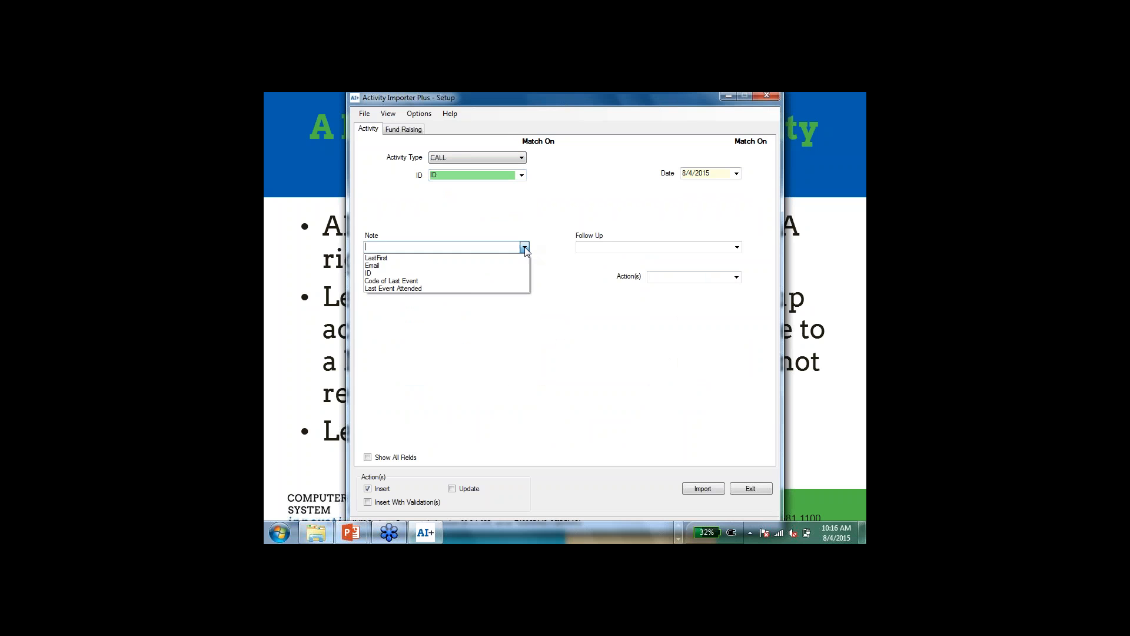
pyautogui.click(469, 281)
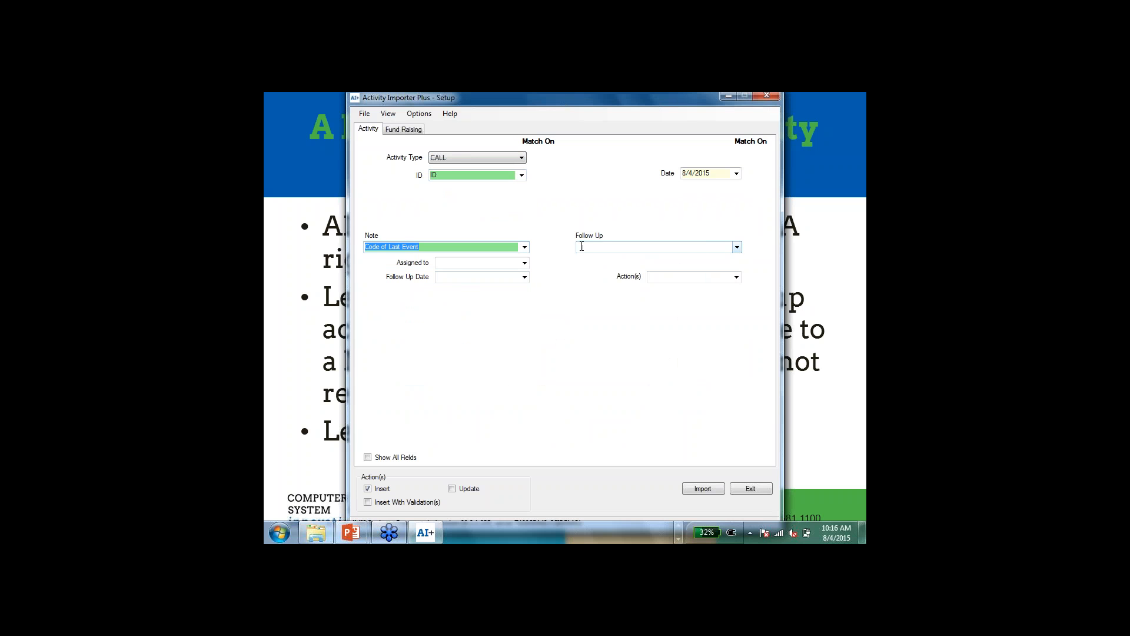
# Step: Enter the staff member's name as the assignee and set the follow-up date to 08/05/2015
pyautogui.click(481, 263)
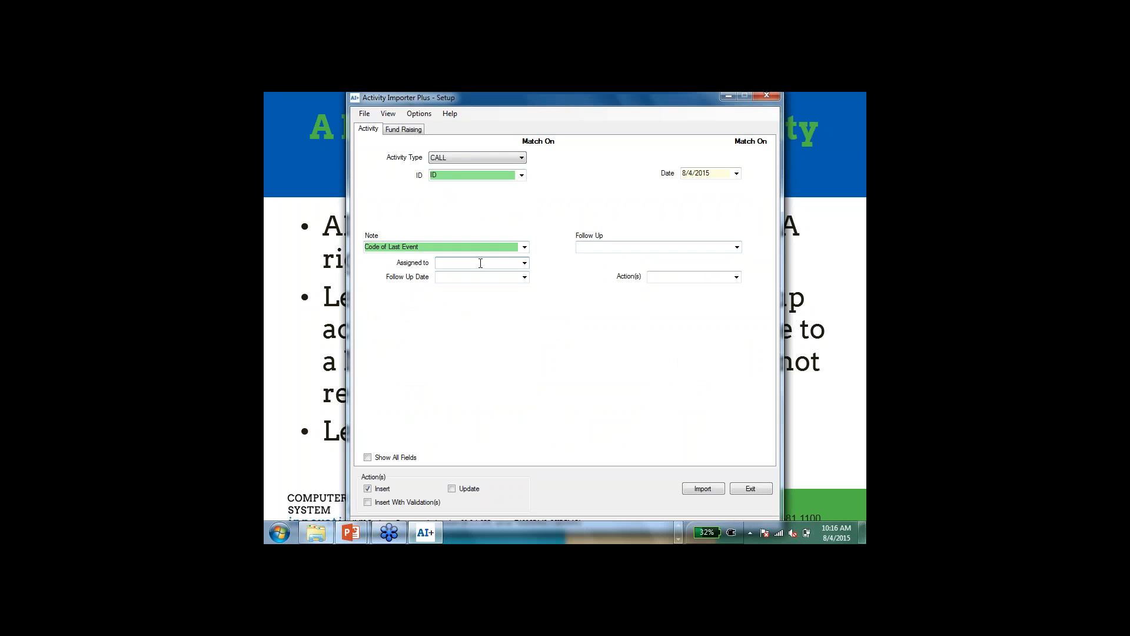
pyautogui.write('DOUG')
pyautogui.click(514, 276)
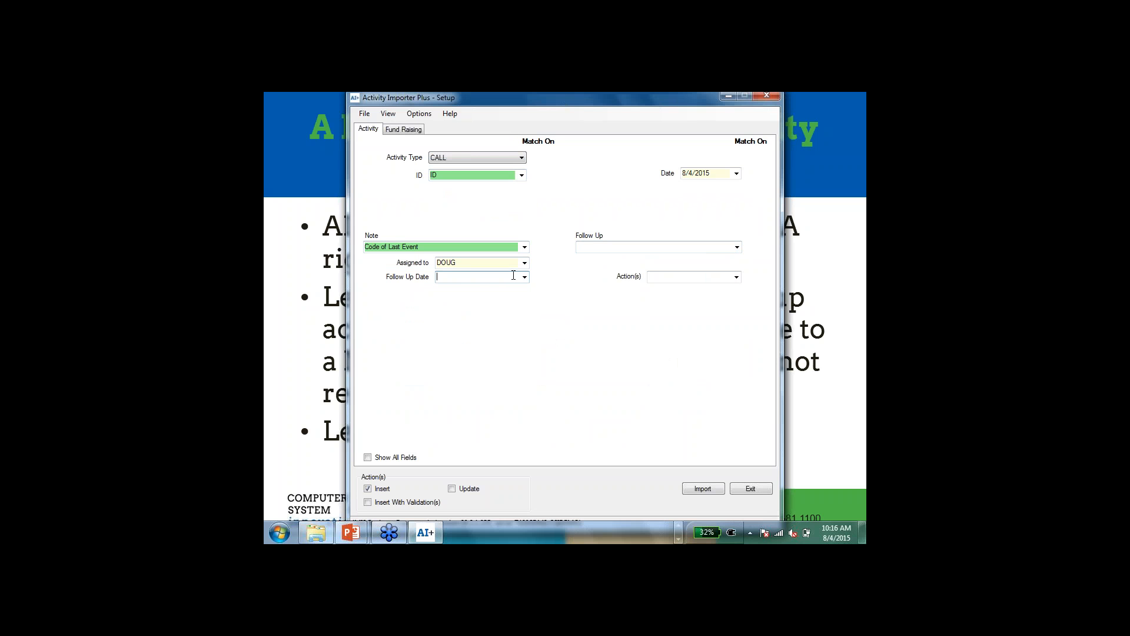
pyautogui.write('08/05/2015')
pyautogui.press('Tab')
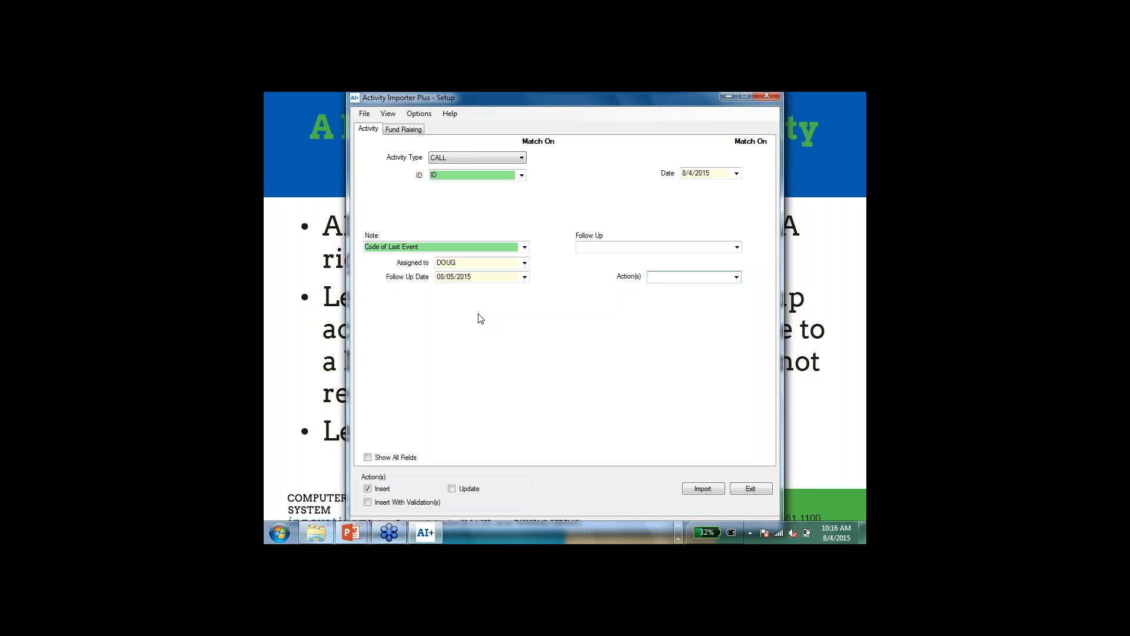
# Step: Import the call activities and review the import report through its end, exiting the importer when done
pyautogui.click(704, 489)
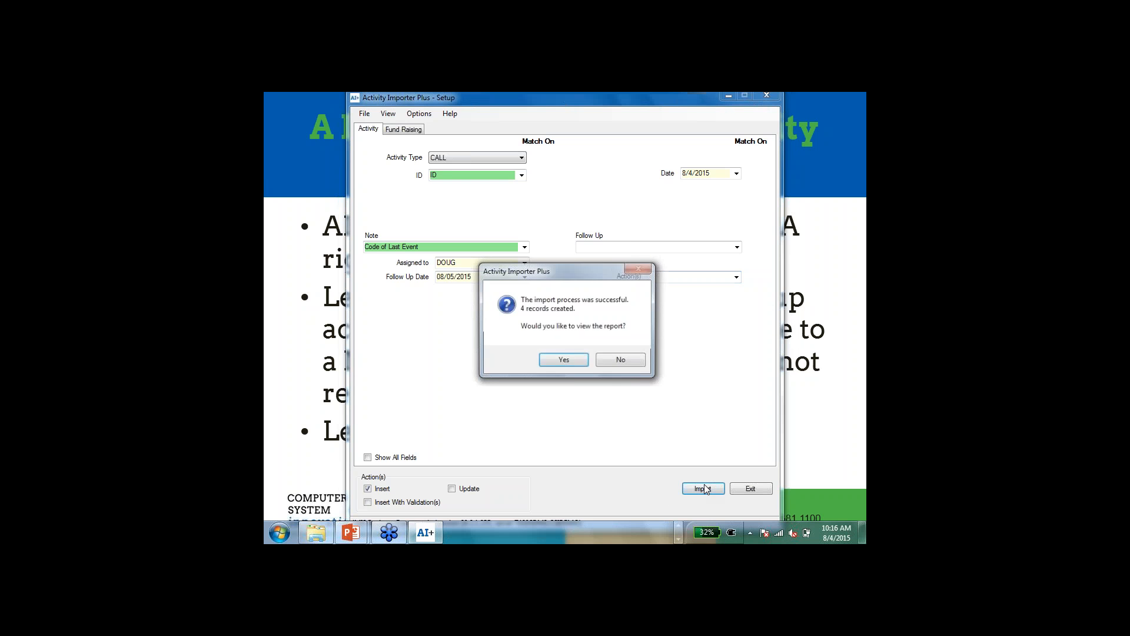
pyautogui.click(552, 362)
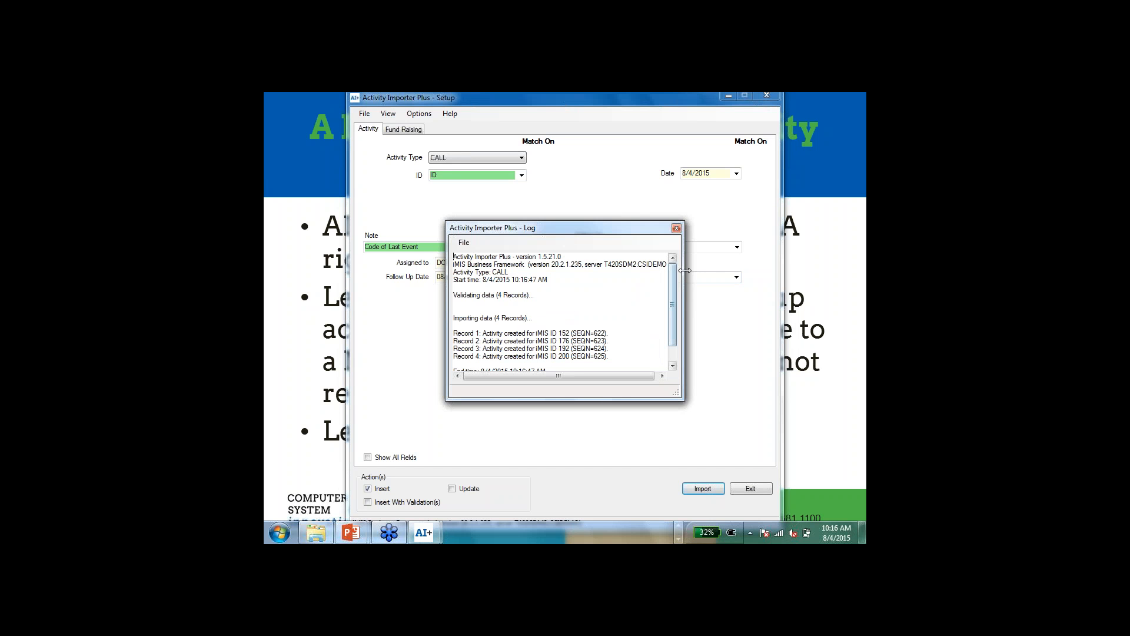
pyautogui.moveTo(672, 299); pyautogui.dragTo(670, 311)
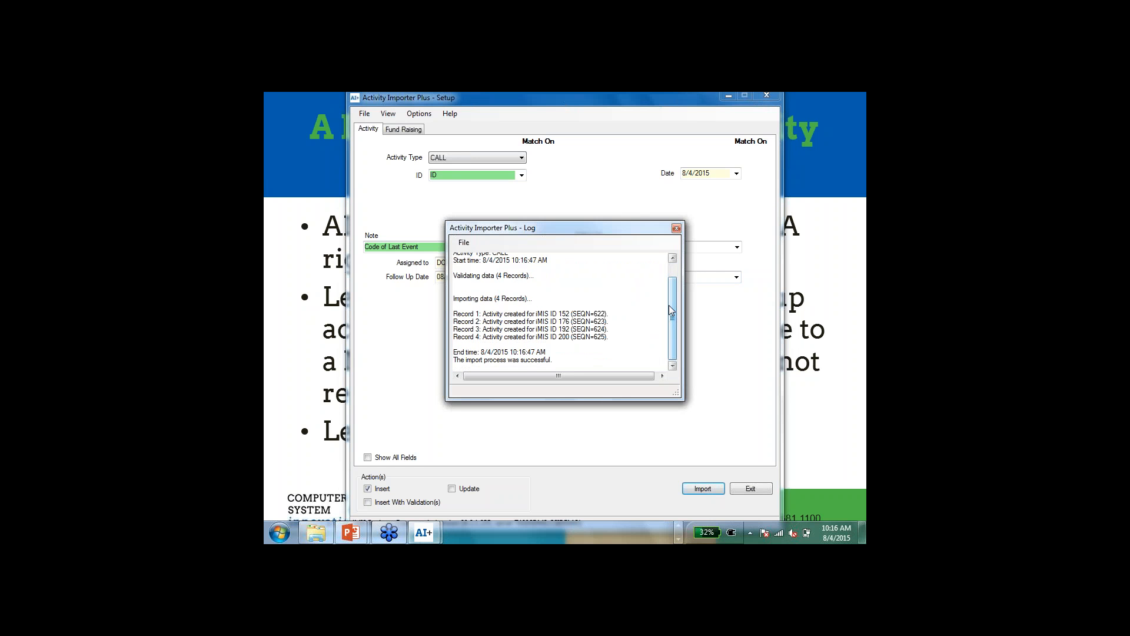
pyautogui.click(677, 229)
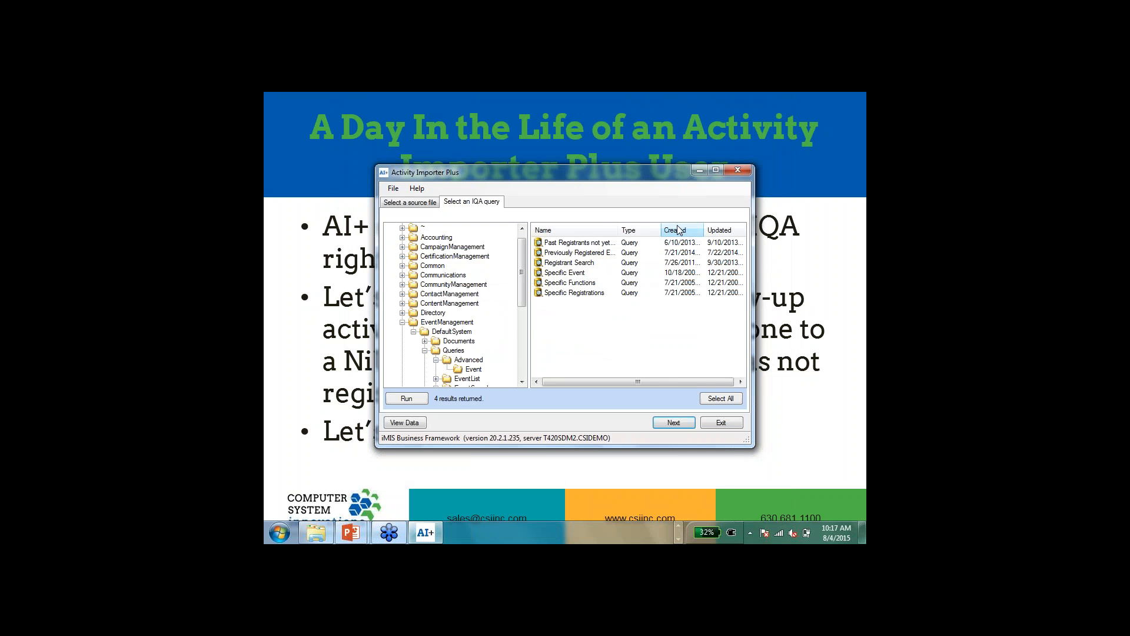
pyautogui.click(722, 422)
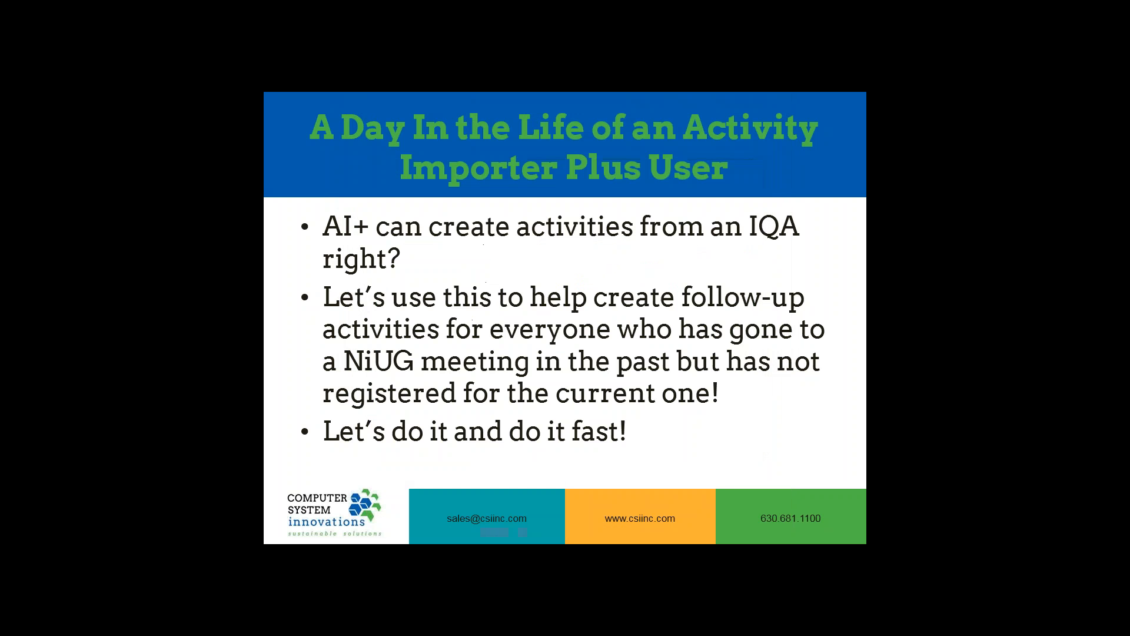
pyautogui.press('Right')
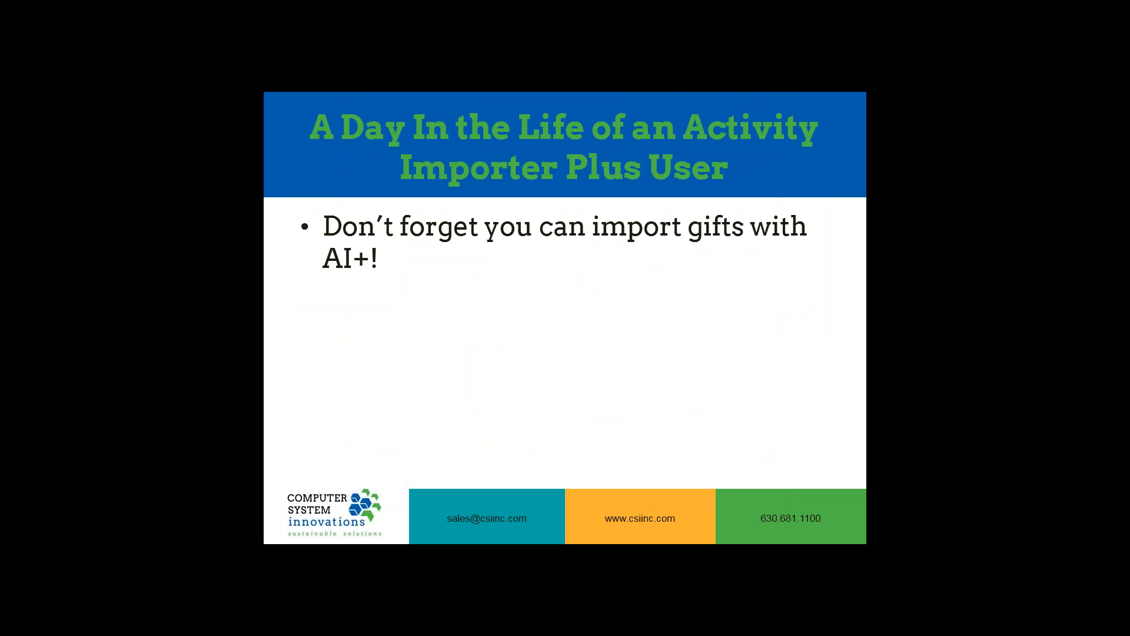
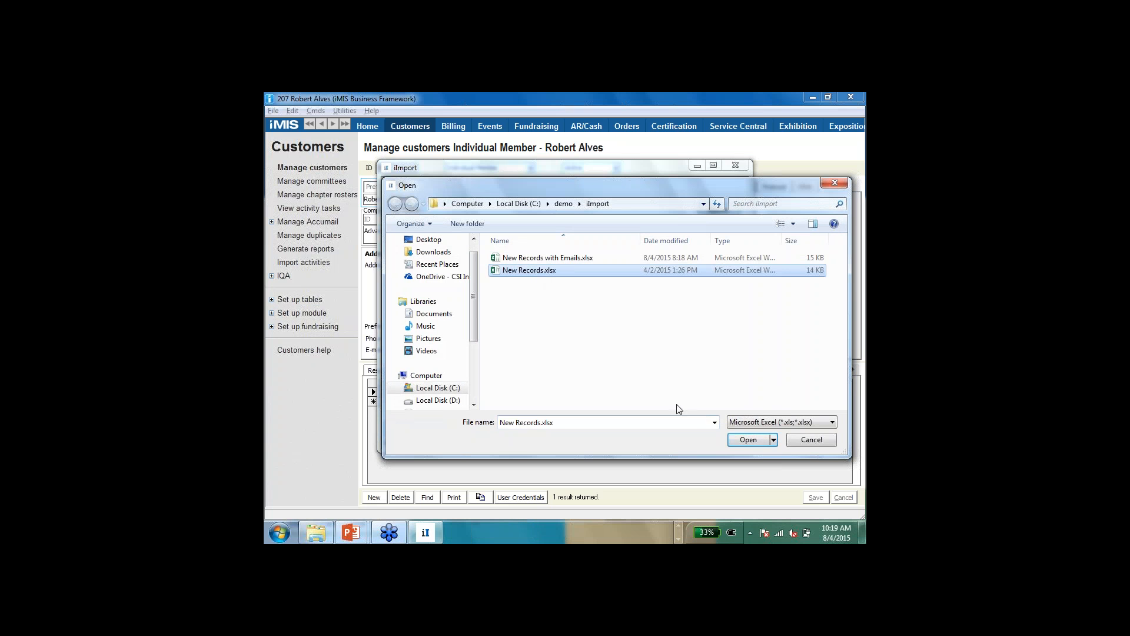
# Step: Check the columns of New Records.xlsx in Excel, close it, and load the file as the import source, proceeding to the customer mapping
pyautogui.rightClick(532, 269)
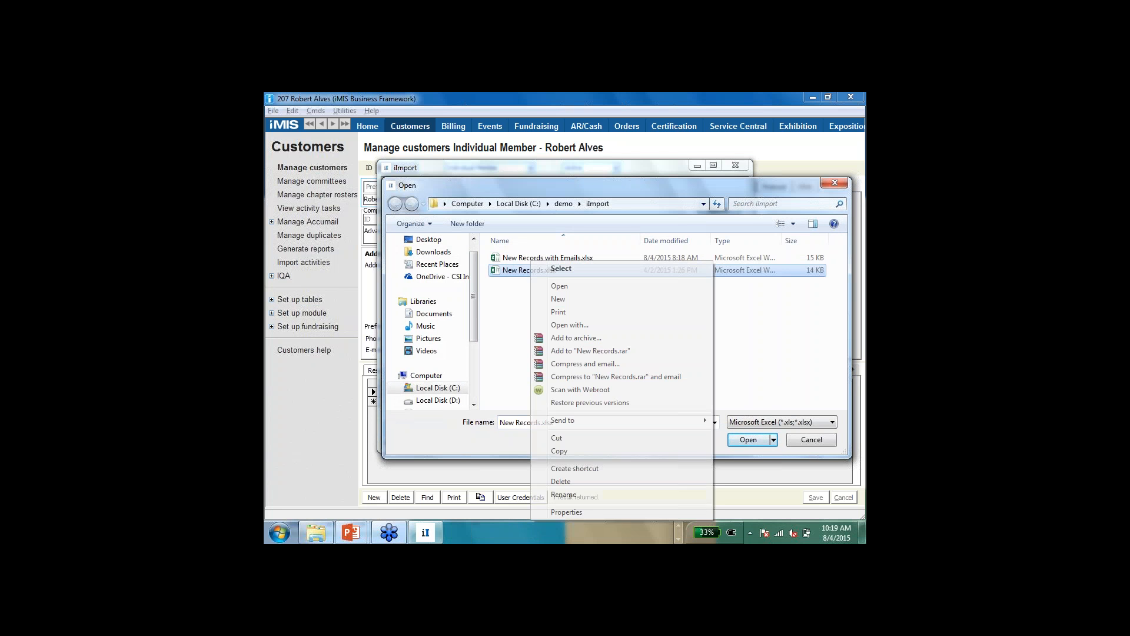
pyautogui.click(559, 286)
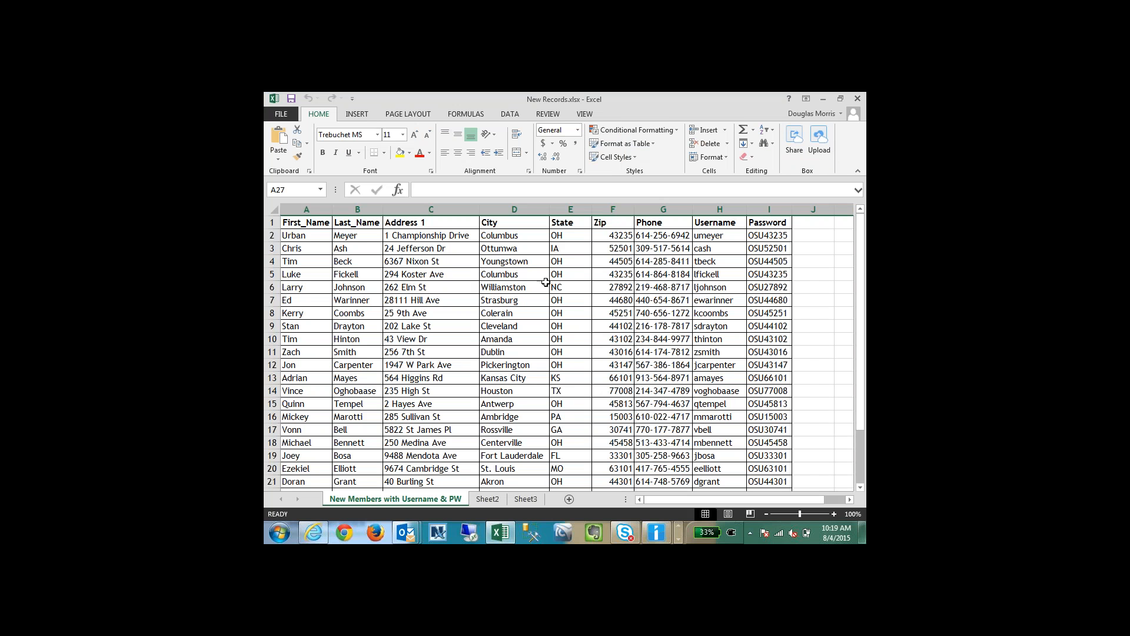
pyautogui.click(298, 238)
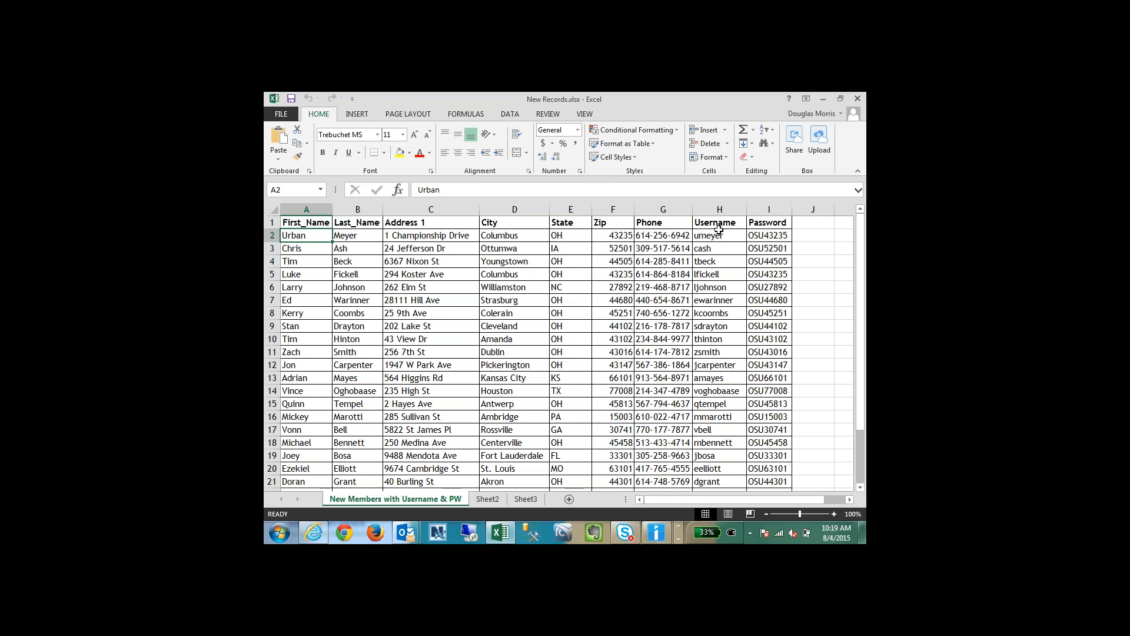
pyautogui.click(857, 97)
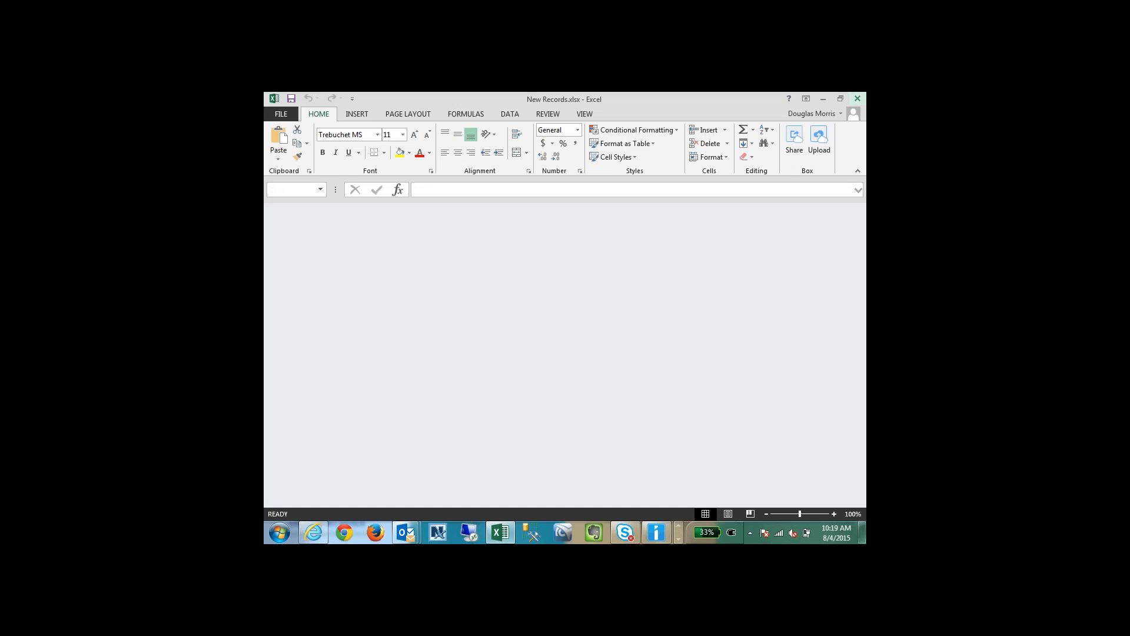
pyautogui.click(748, 440)
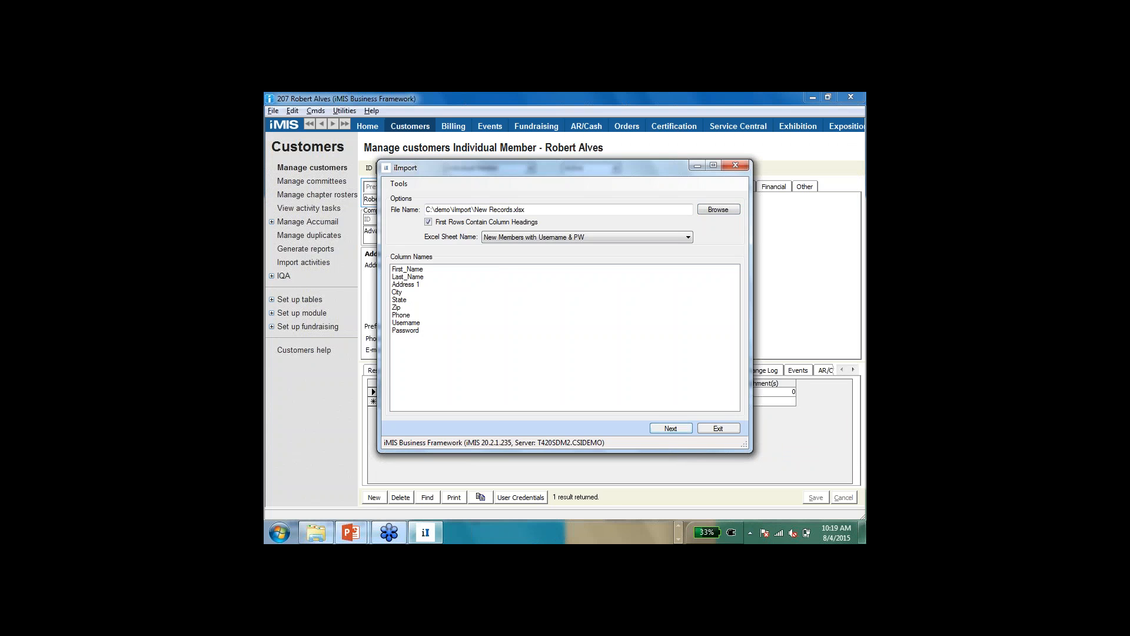
pyautogui.click(671, 428)
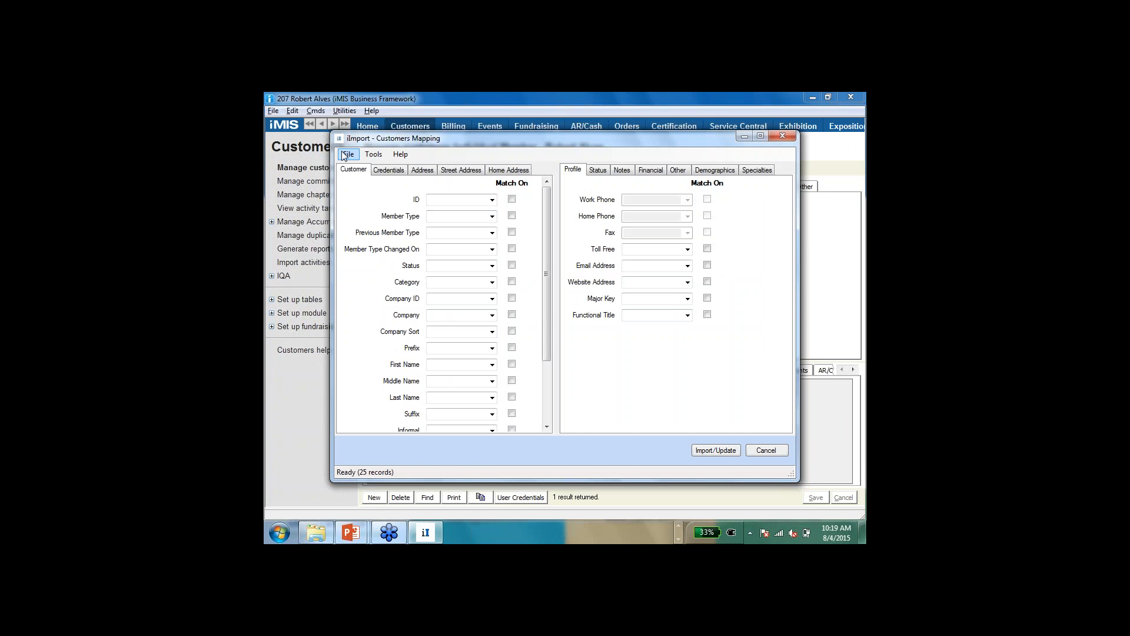
# Step: Load the saved mapping from iImport Template.xml and review its customer, credentials and address field mappings
pyautogui.click(345, 157)
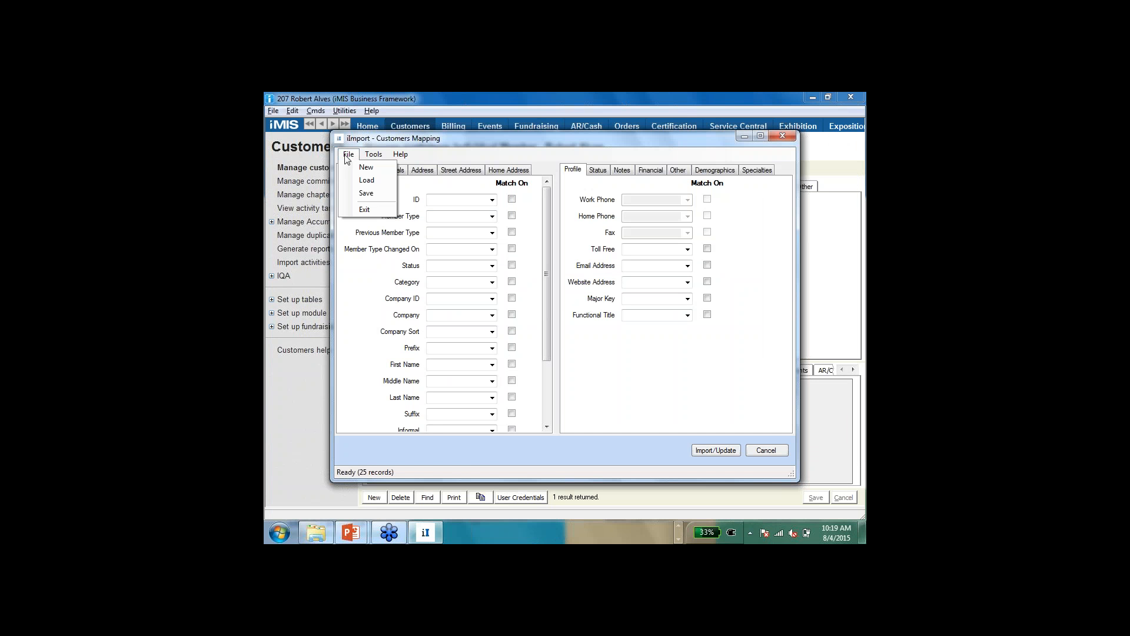
pyautogui.click(354, 179)
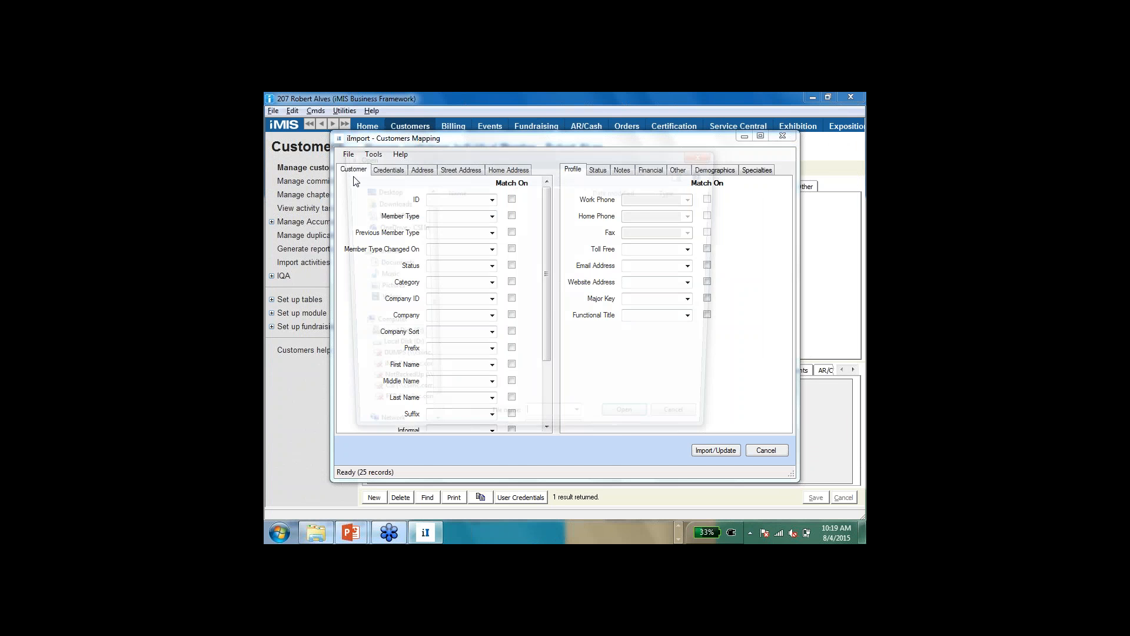
pyautogui.click(475, 229)
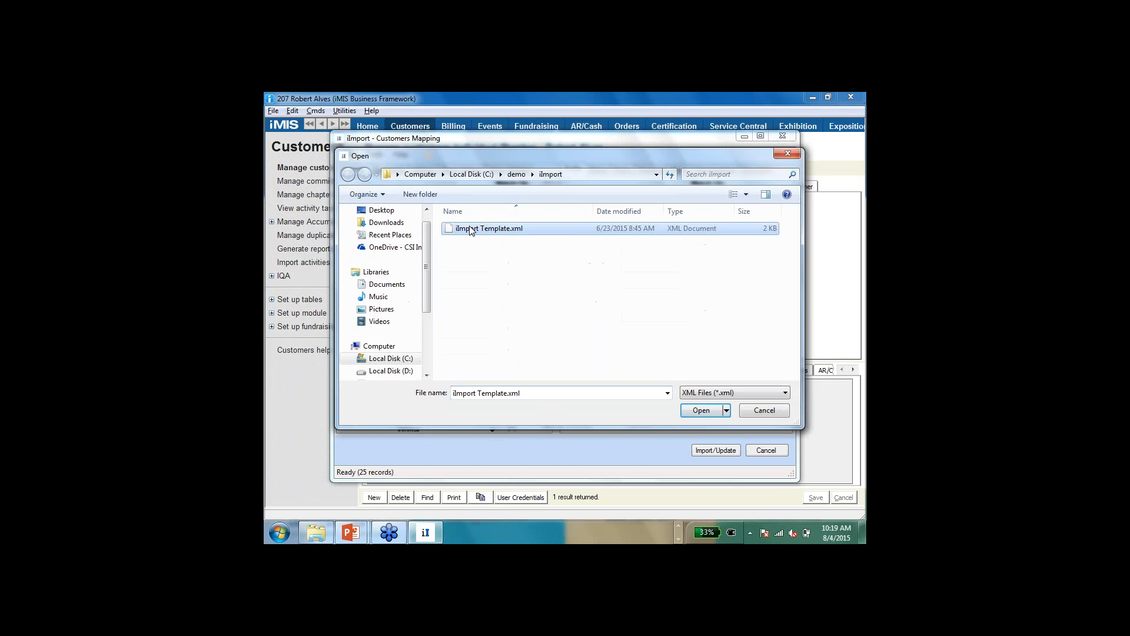
pyautogui.click(702, 412)
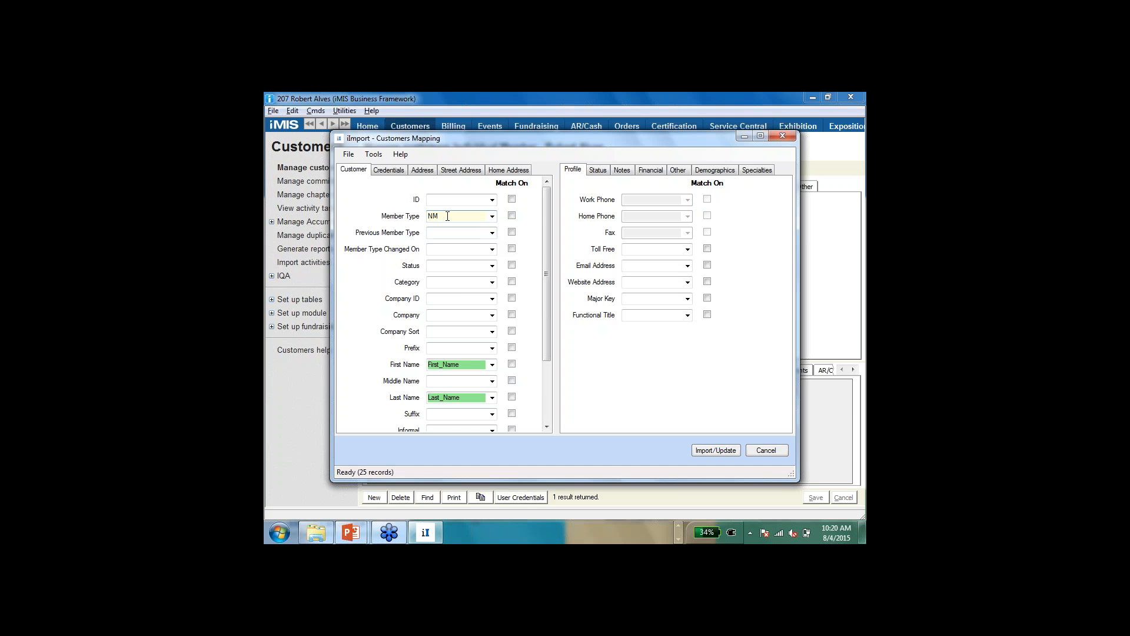
pyautogui.click(390, 170)
pyautogui.click(422, 170)
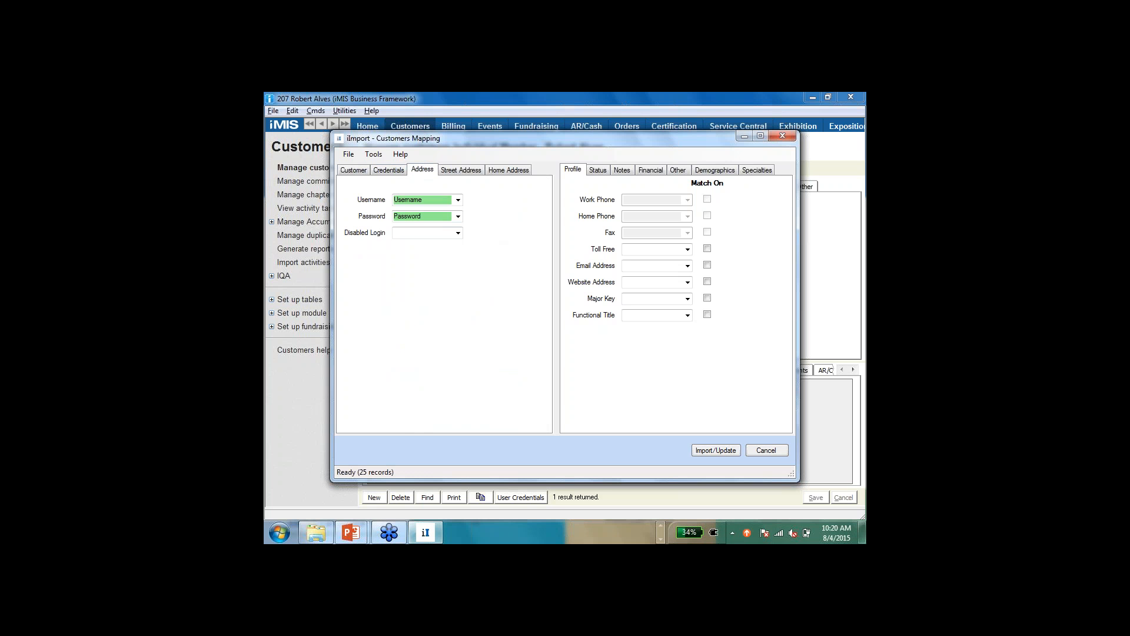
pyautogui.click(355, 171)
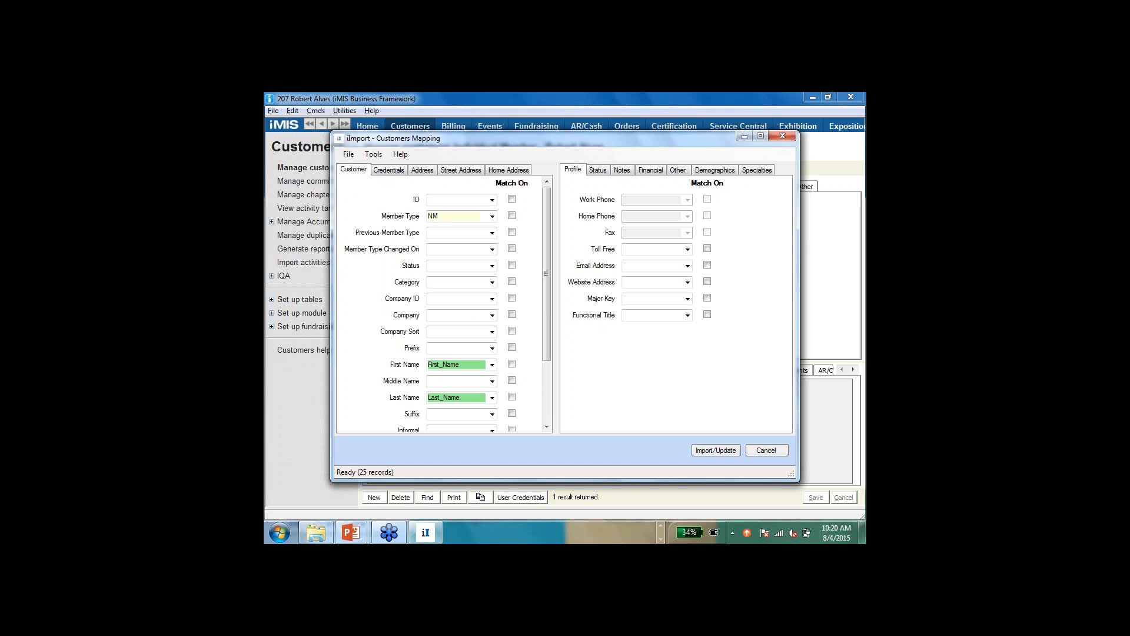
# Step: Start the import with user credentials mapped, and examine the preview log with the records to insert, update and skip
pyautogui.click(719, 451)
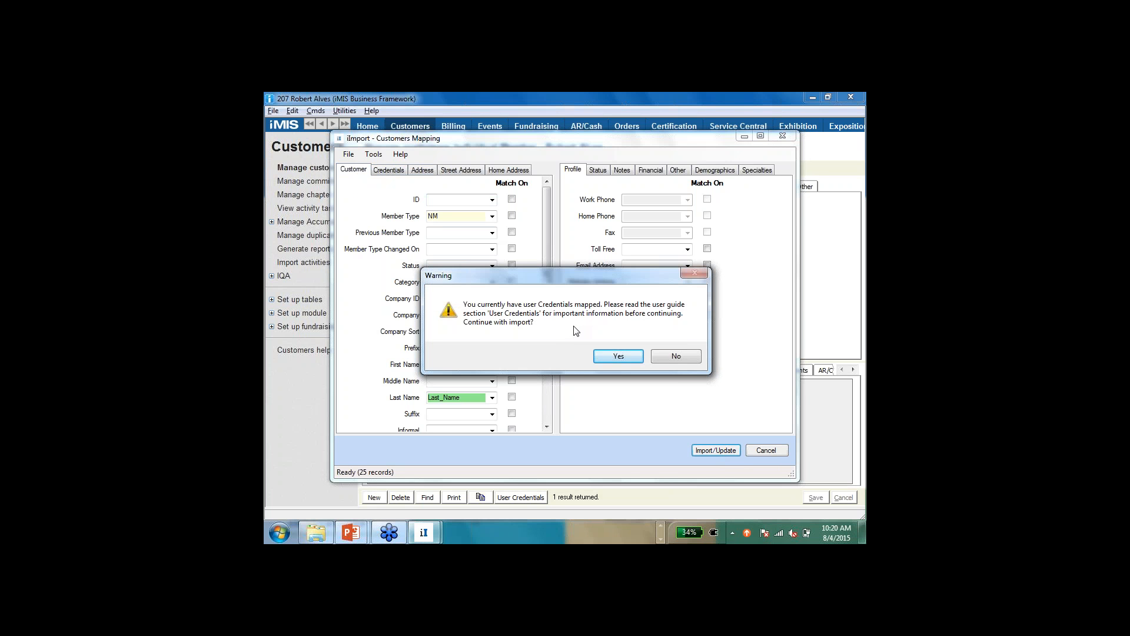
pyautogui.click(602, 356)
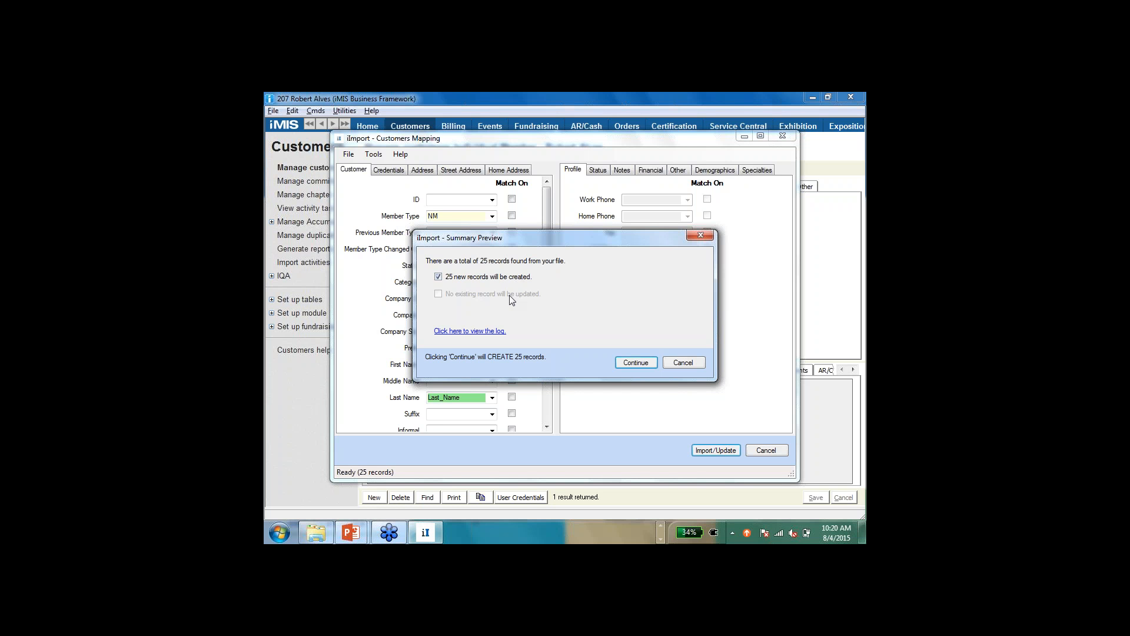
pyautogui.click(470, 332)
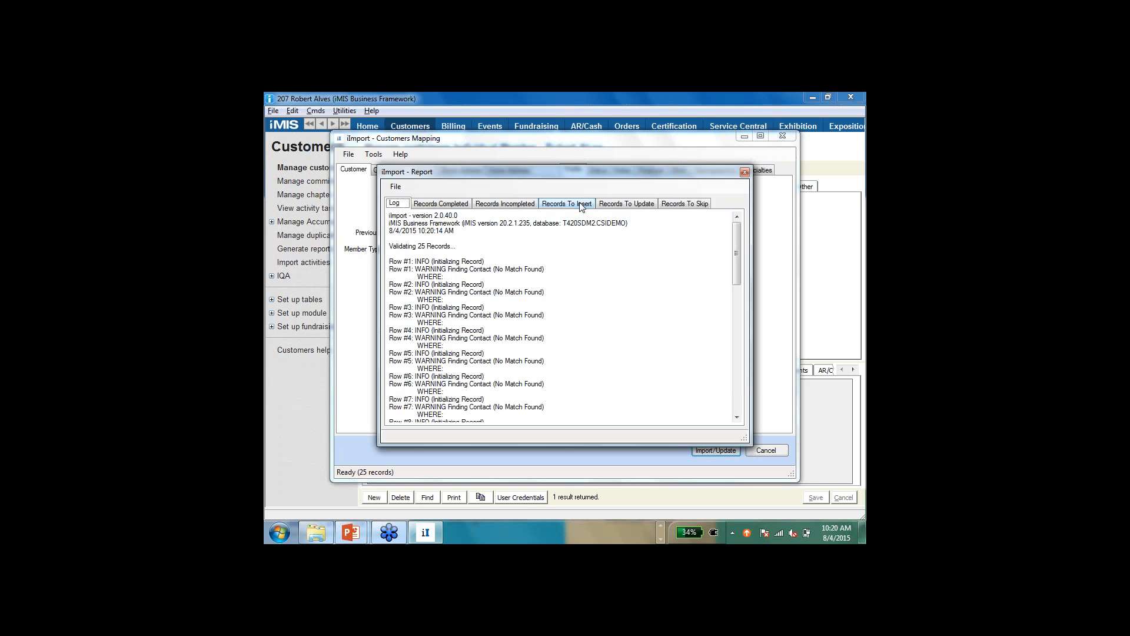
pyautogui.click(581, 205)
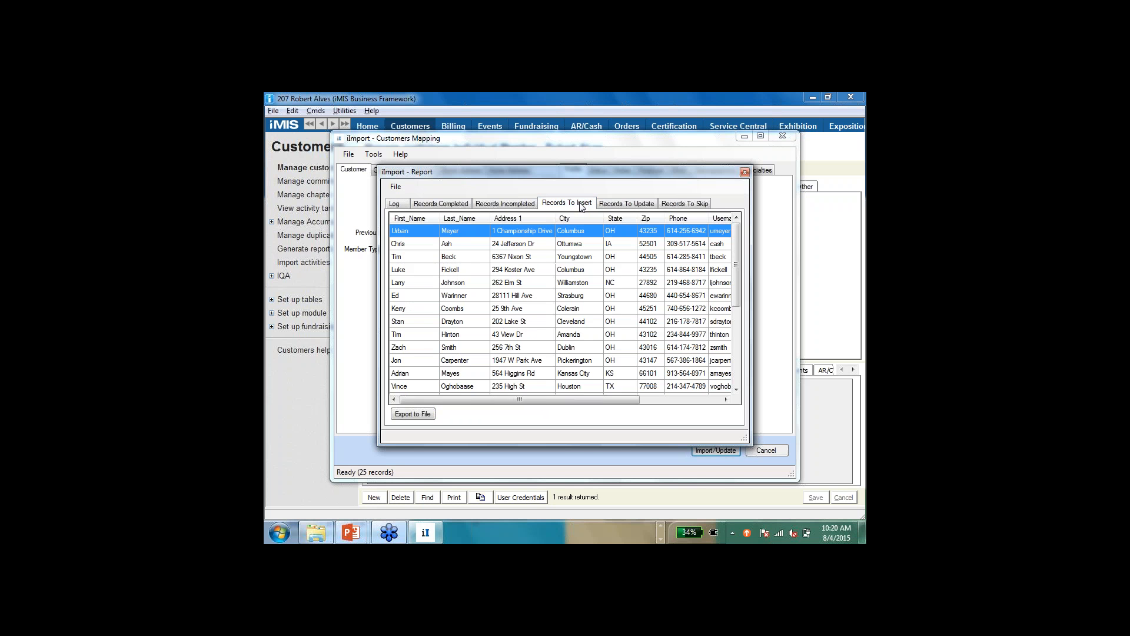
pyautogui.click(612, 204)
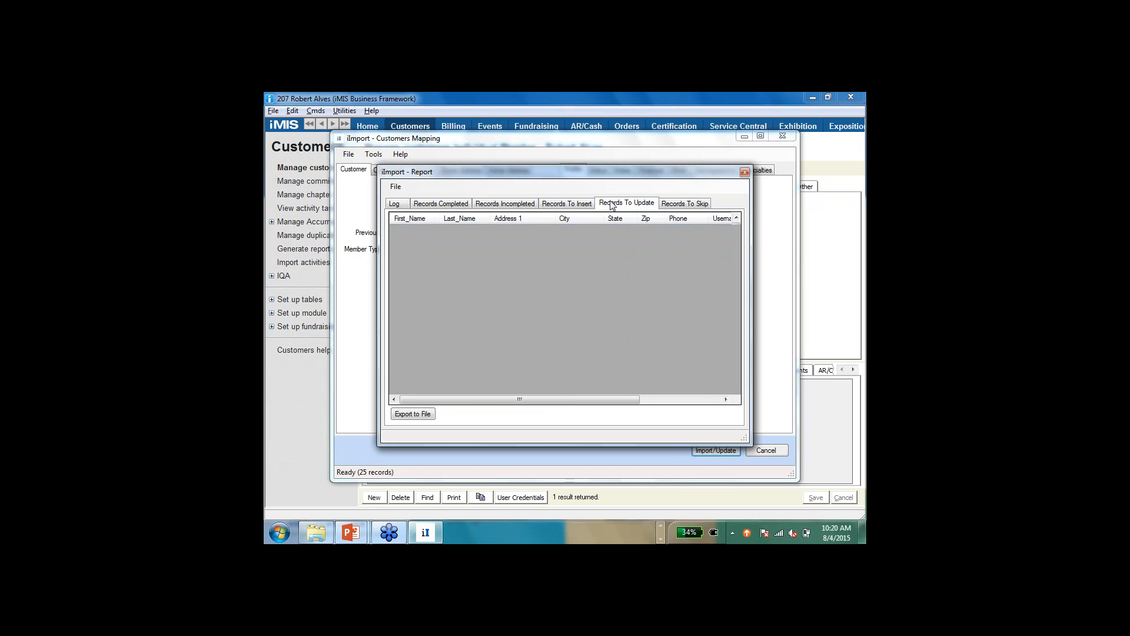
pyautogui.click(675, 206)
pyautogui.click(574, 203)
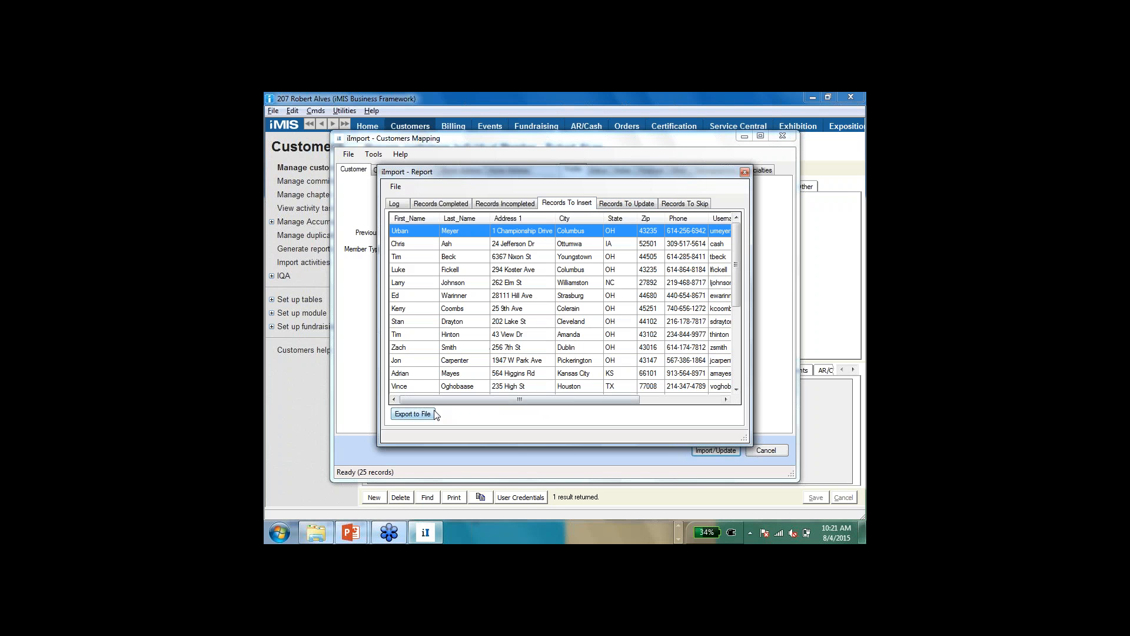
pyautogui.click(744, 172)
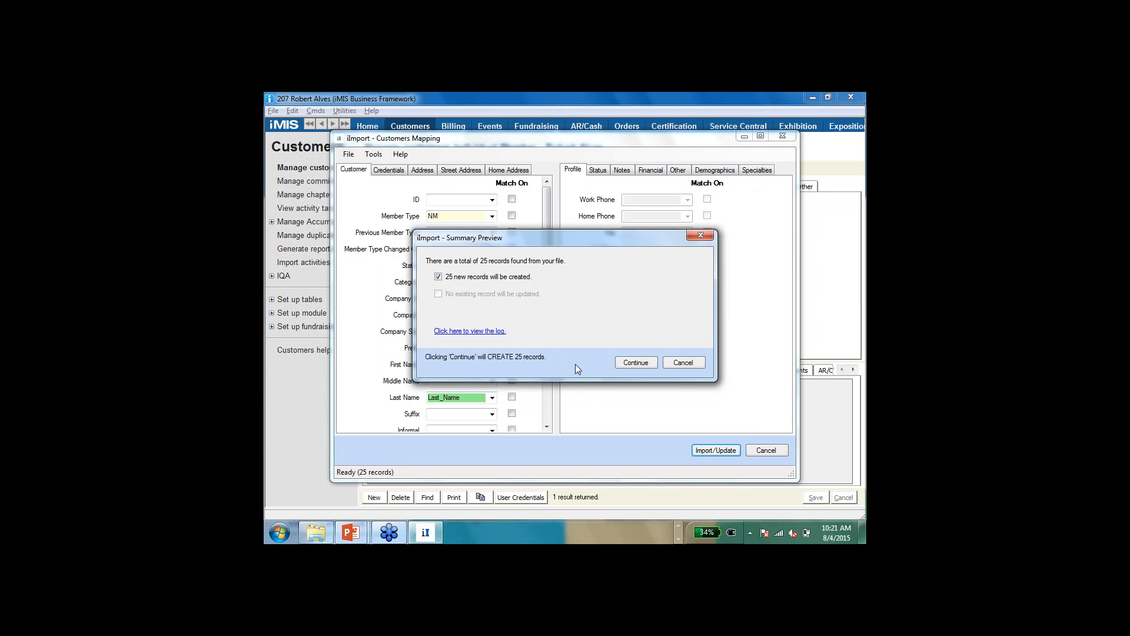
# Step: Create the new customer records and review each record list in the import report, exiting iImport when done
pyautogui.click(633, 364)
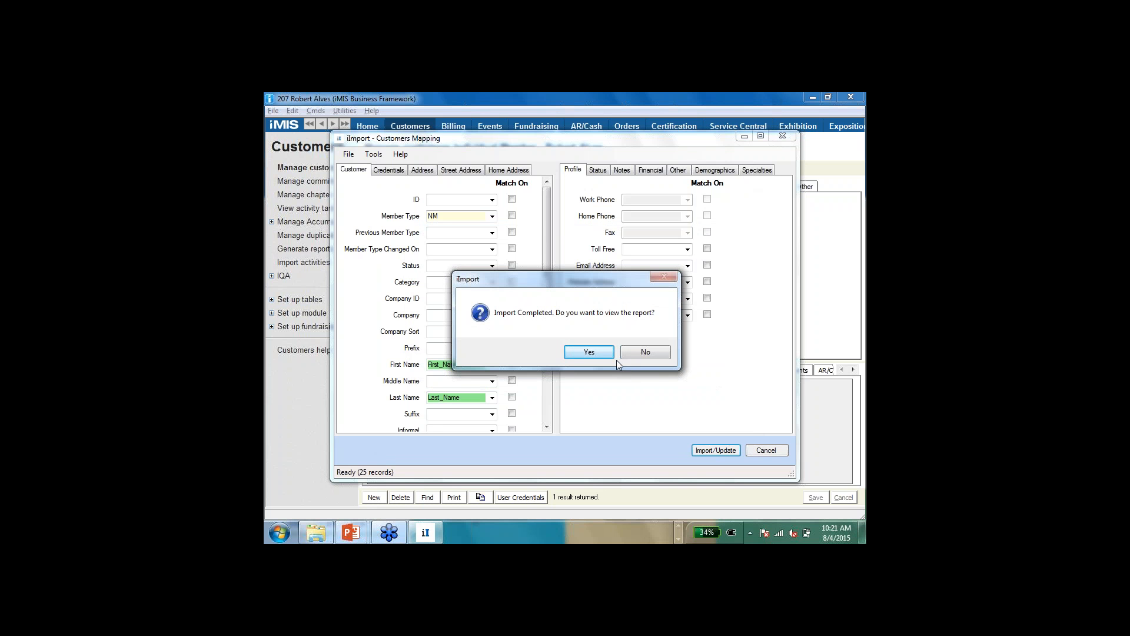
pyautogui.click(585, 356)
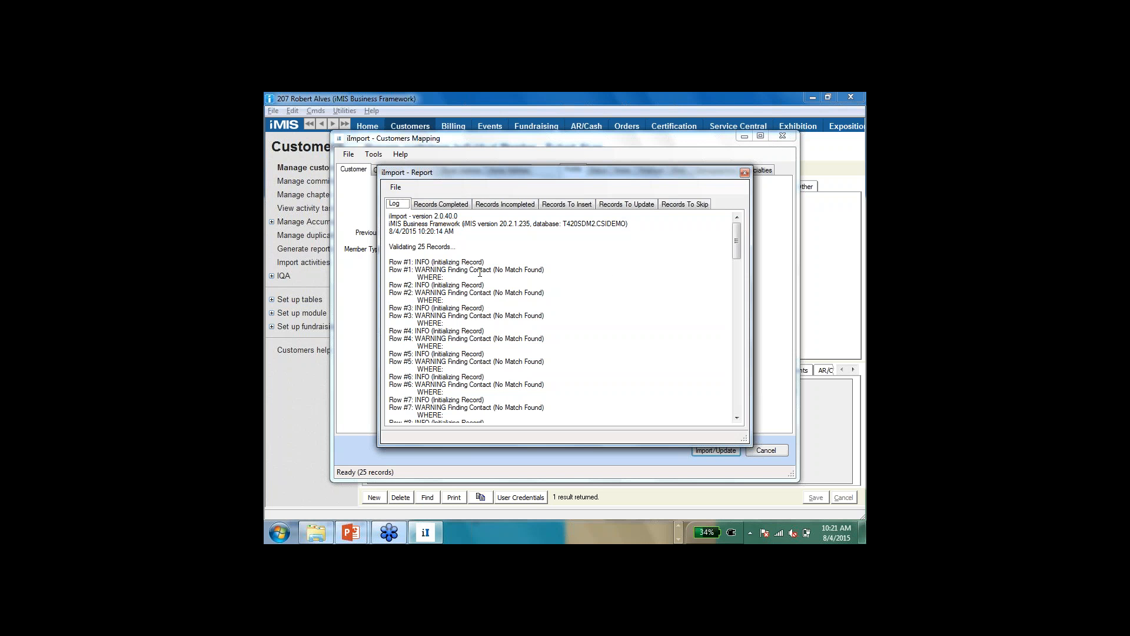
pyautogui.click(460, 205)
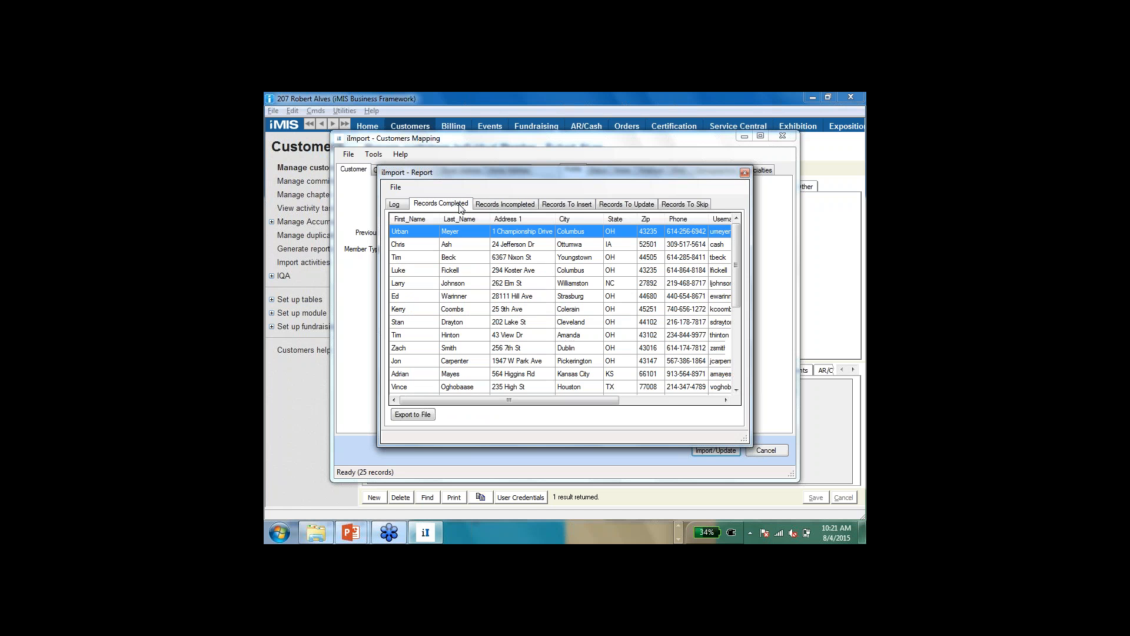
pyautogui.click(506, 206)
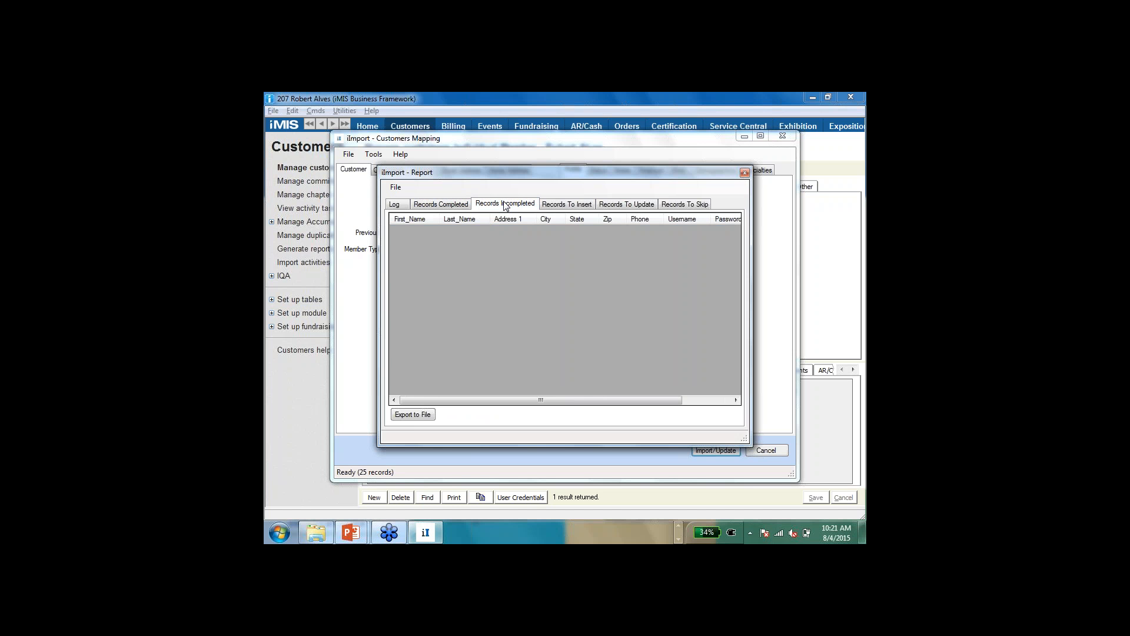
pyautogui.click(562, 206)
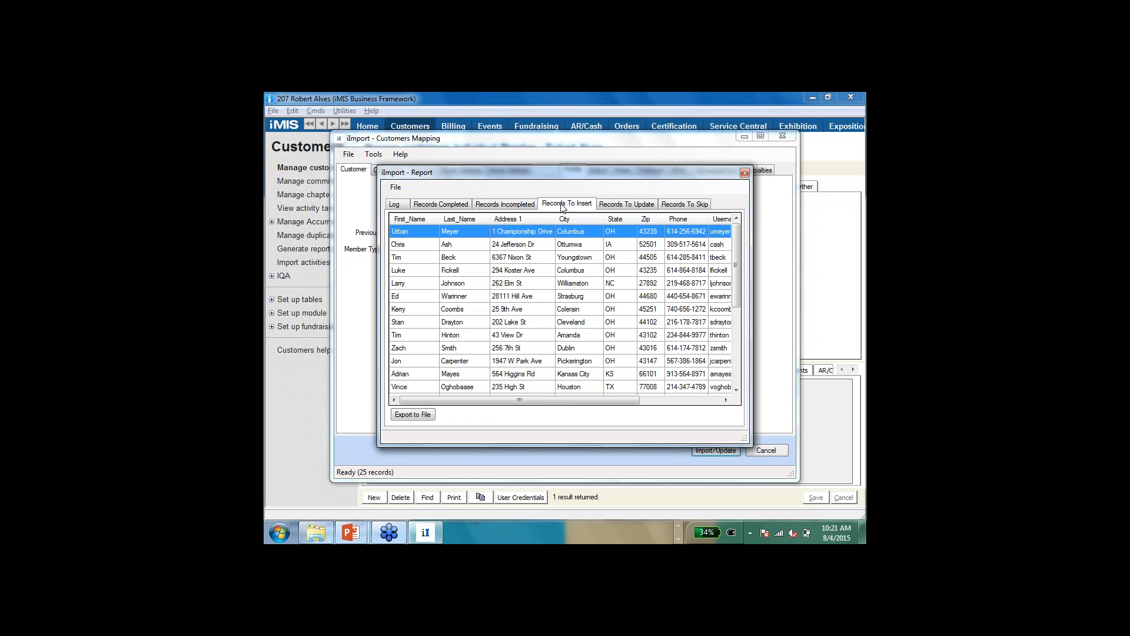
pyautogui.click(622, 207)
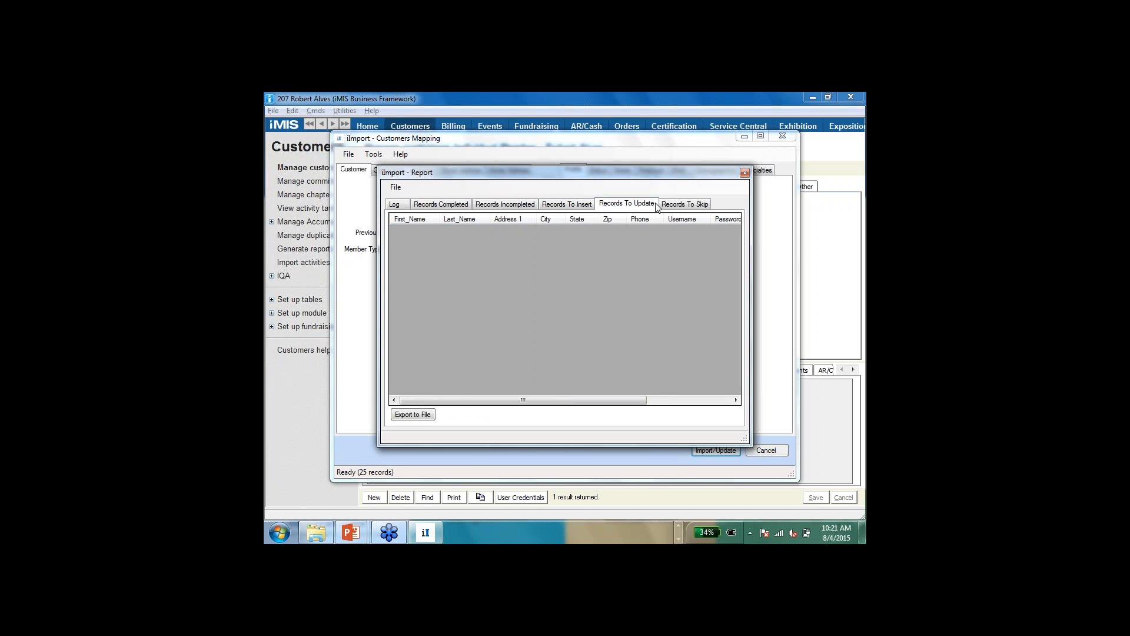
pyautogui.click(682, 207)
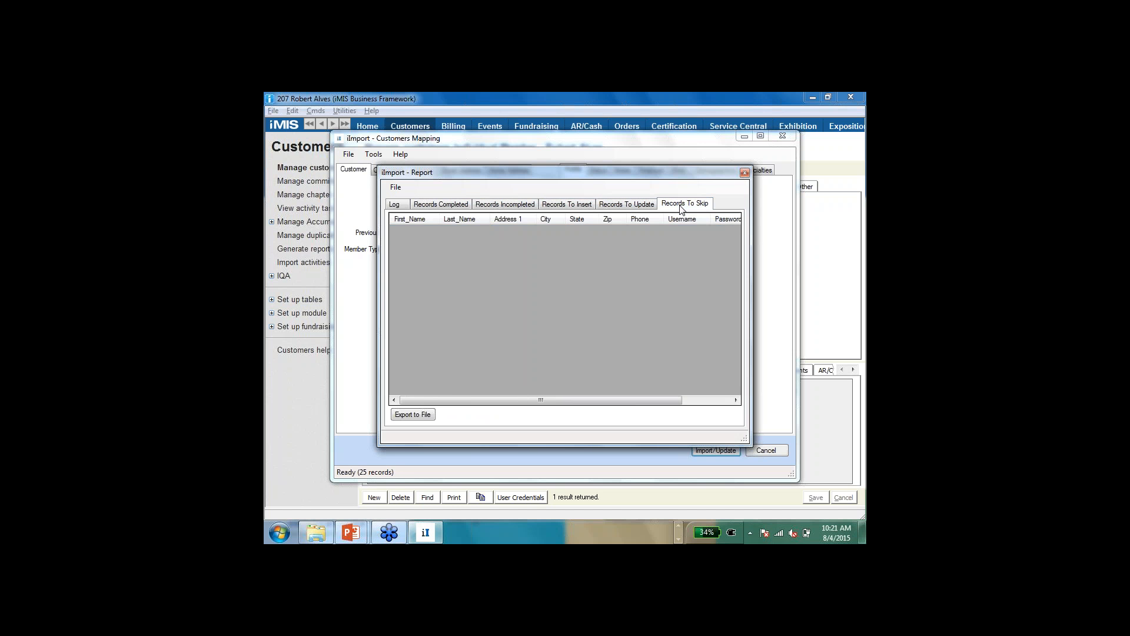
pyautogui.click(745, 173)
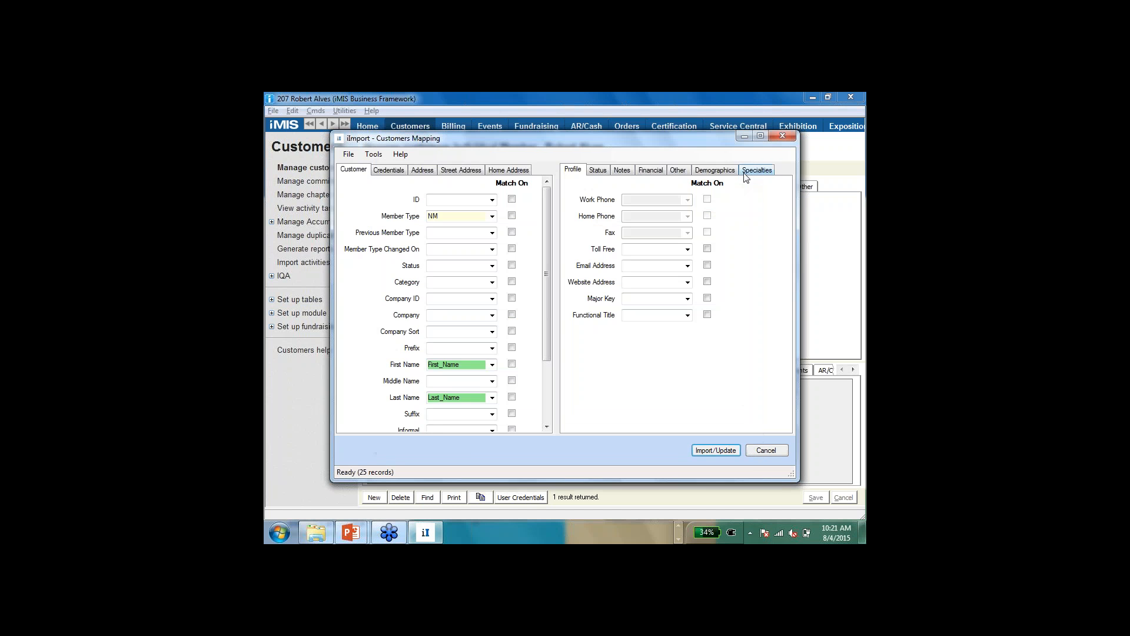
pyautogui.click(764, 451)
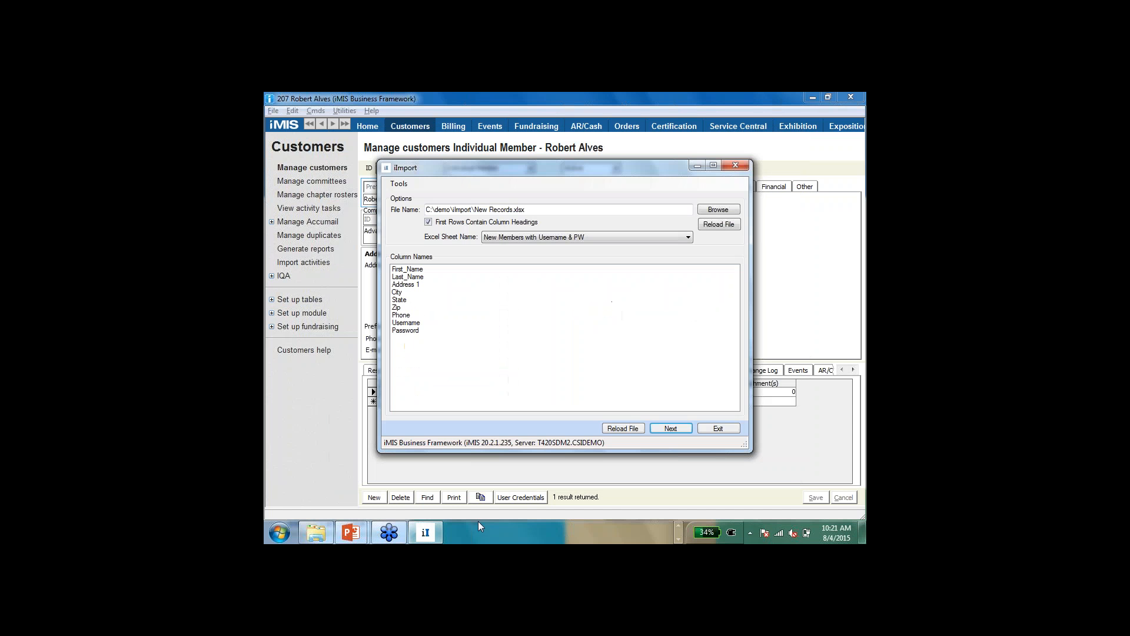
pyautogui.click(717, 428)
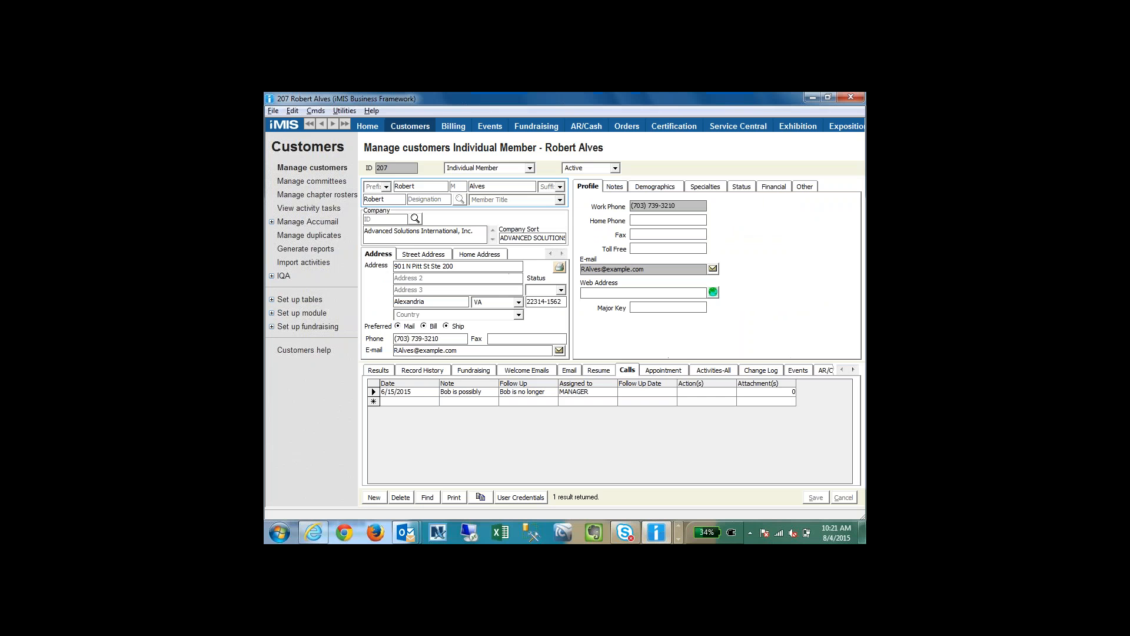
# Step: Find the first imported customer by last name to check the new record
pyautogui.click(427, 498)
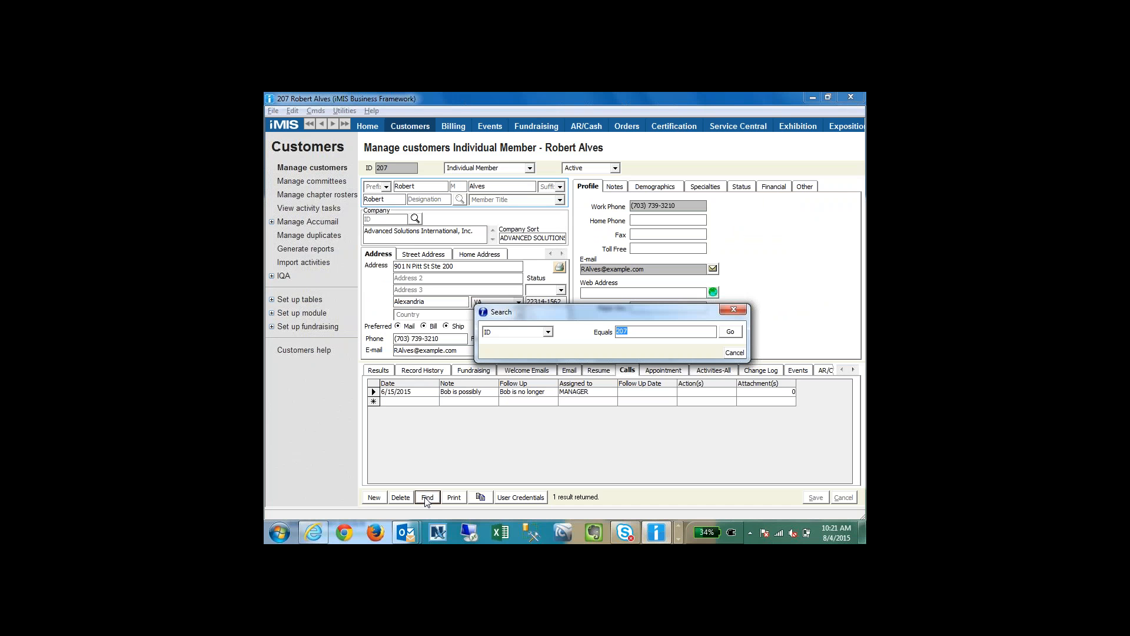
pyautogui.hotkey('shift', 'Tab')
pyautogui.press('n')
pyautogui.press('Tab')
pyautogui.write('meyer')
pyautogui.press('Return')
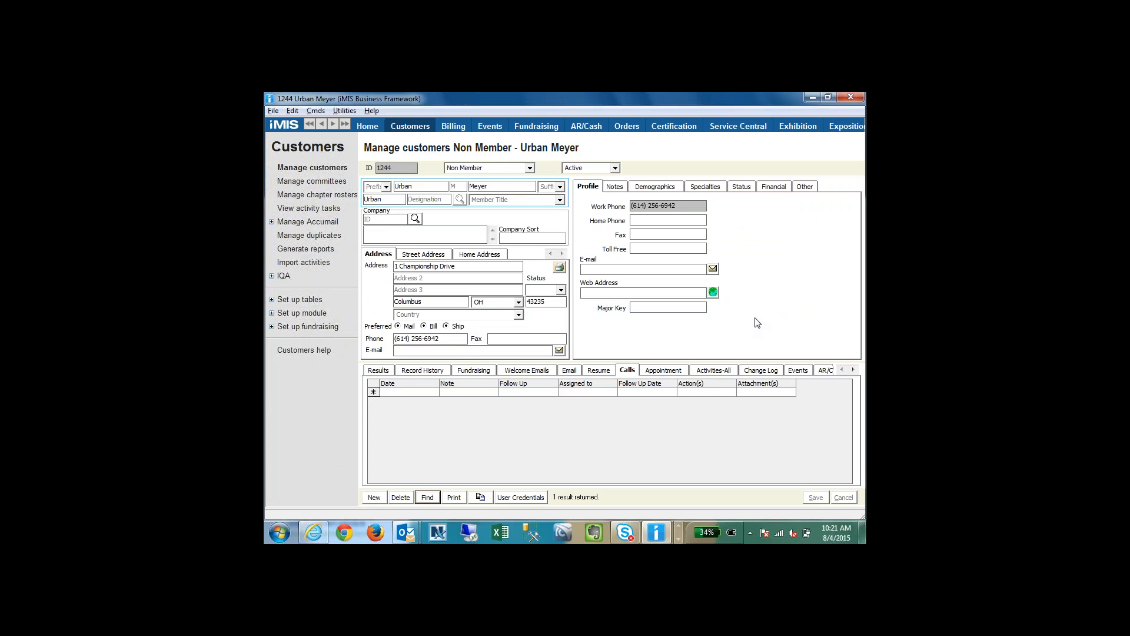
pyautogui.hotkey('alt', 'Tab')
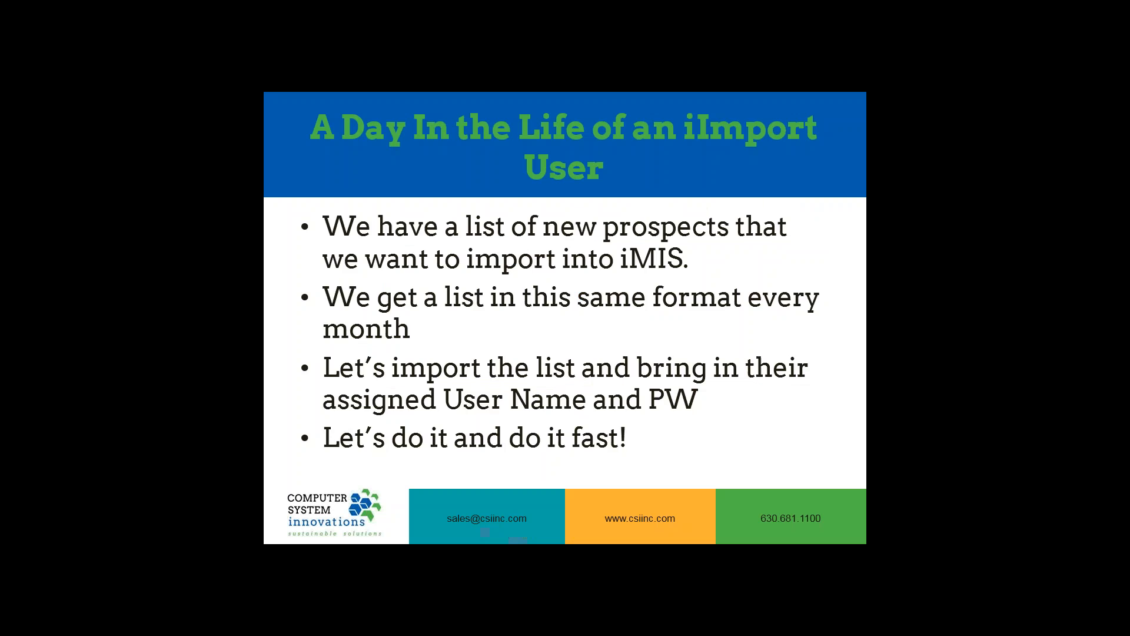
pyautogui.press('Right')
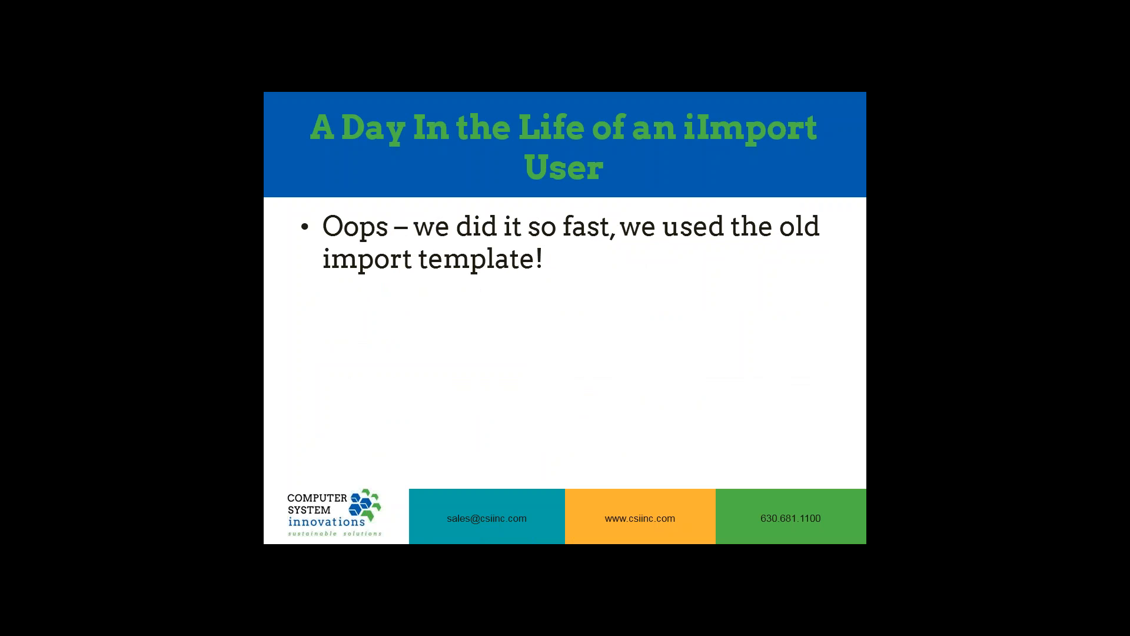
pyautogui.press('Right')
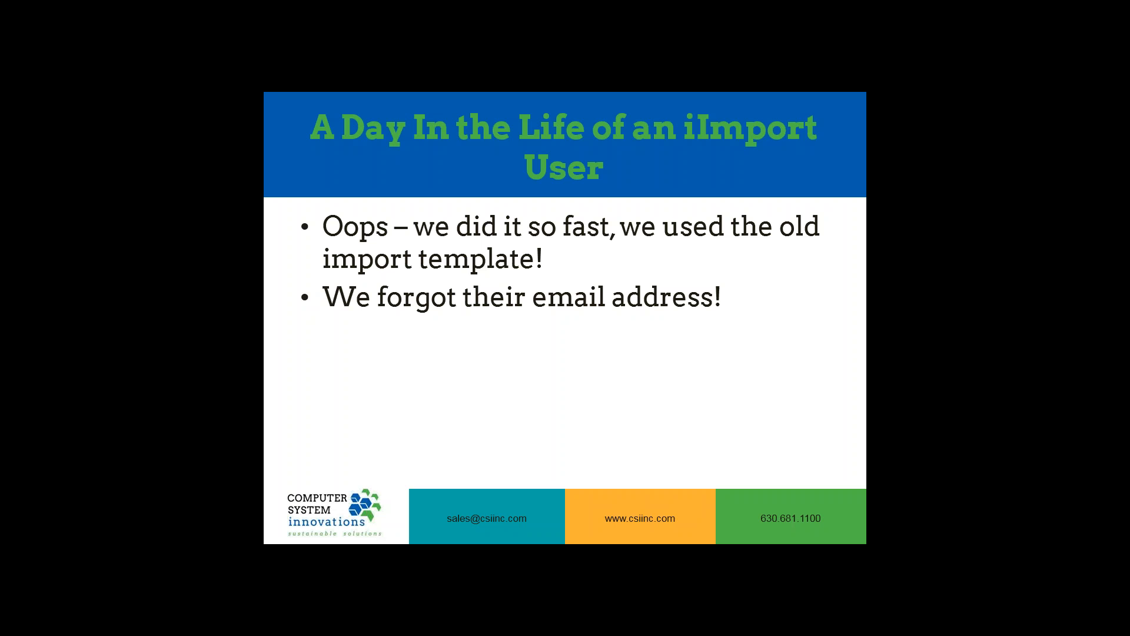
pyautogui.press('Right')
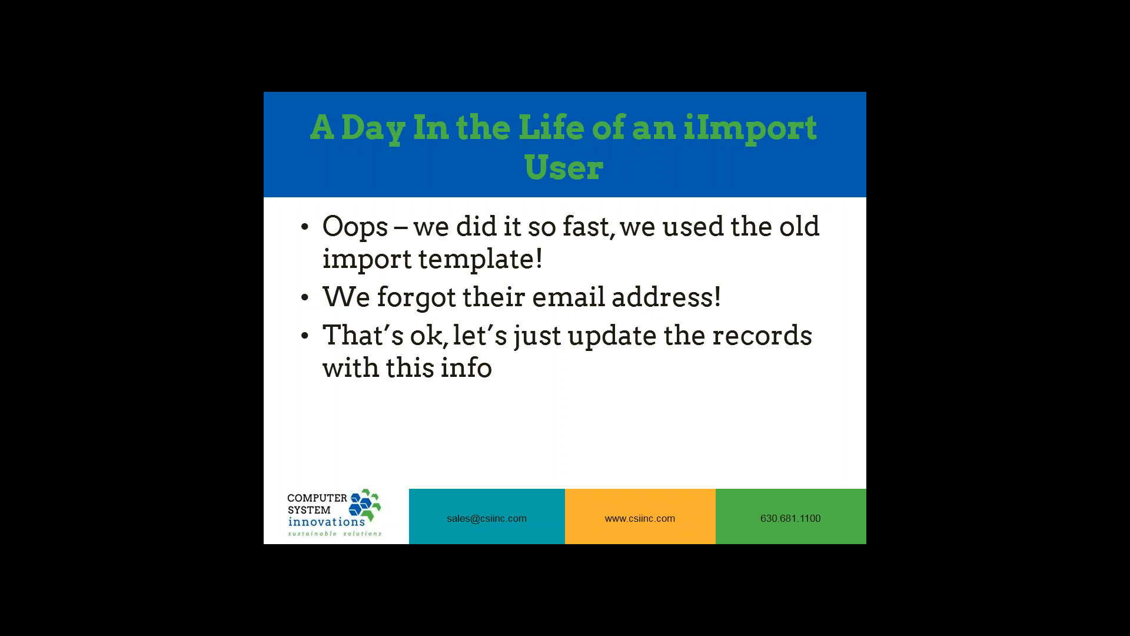
# Step: Show the slide's last point, and launch iImport, signing in with the account password
pyautogui.press('Right')
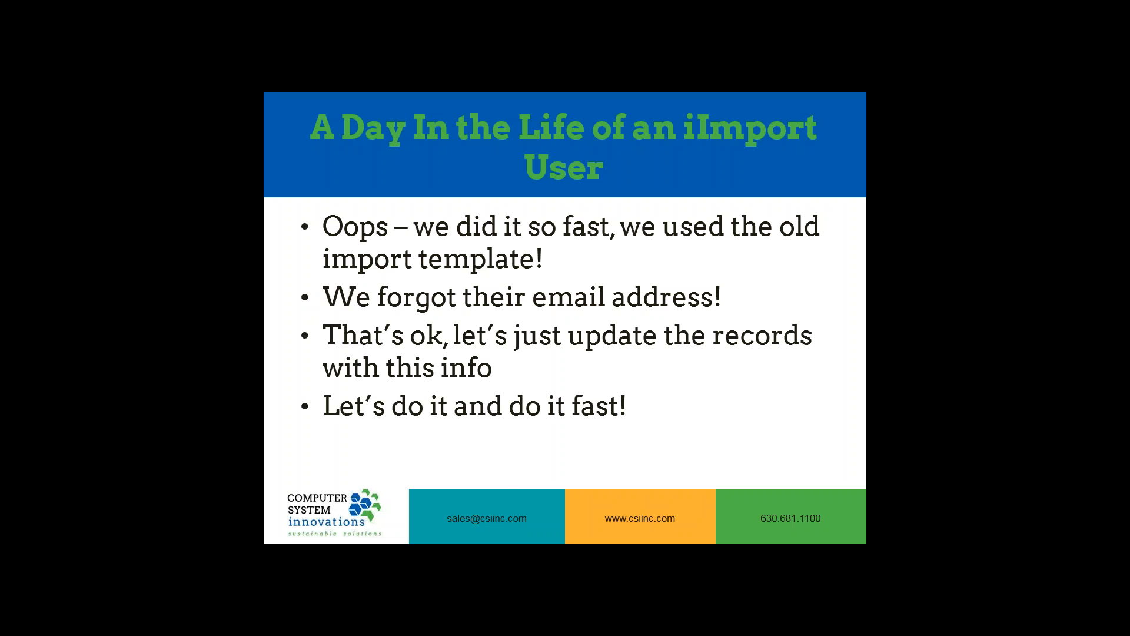
pyautogui.press('super')
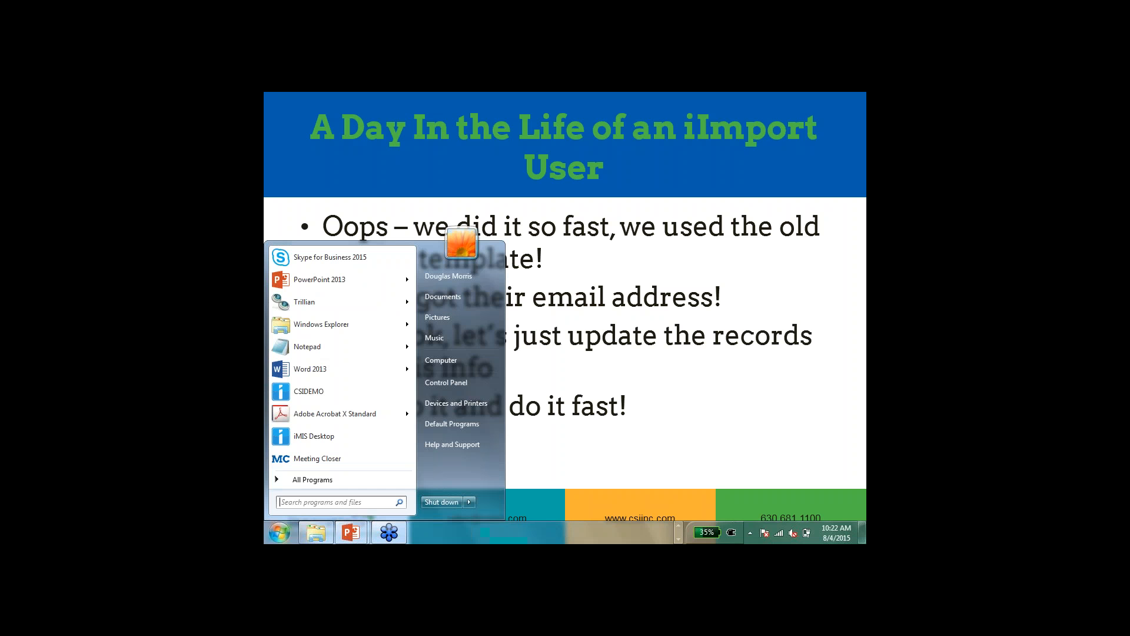
pyautogui.write('i')
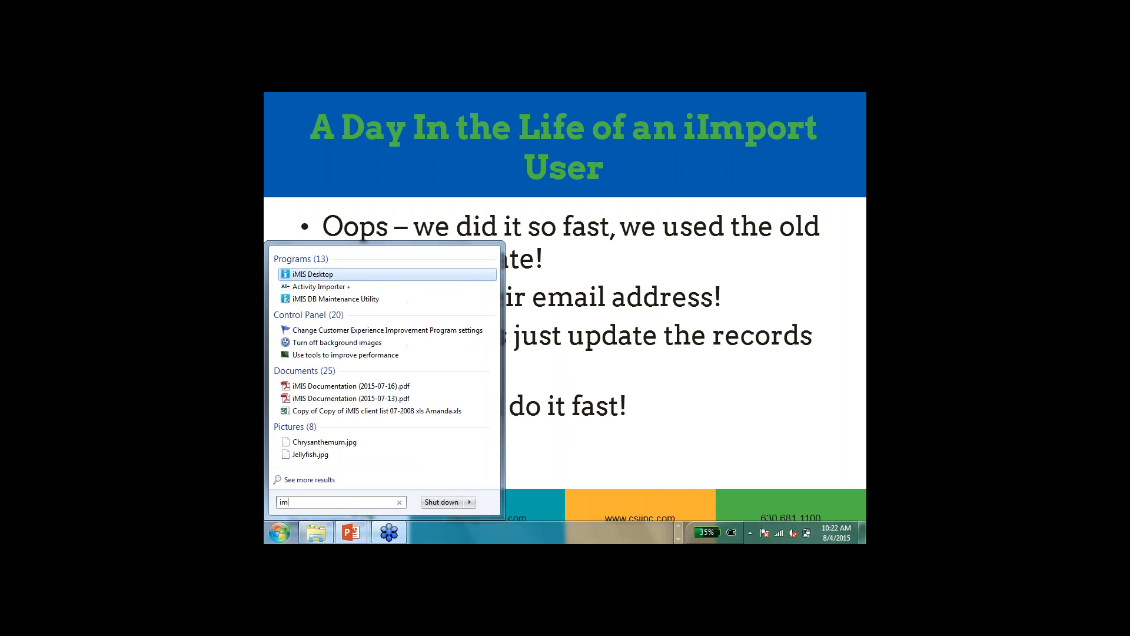
pyautogui.write('i')
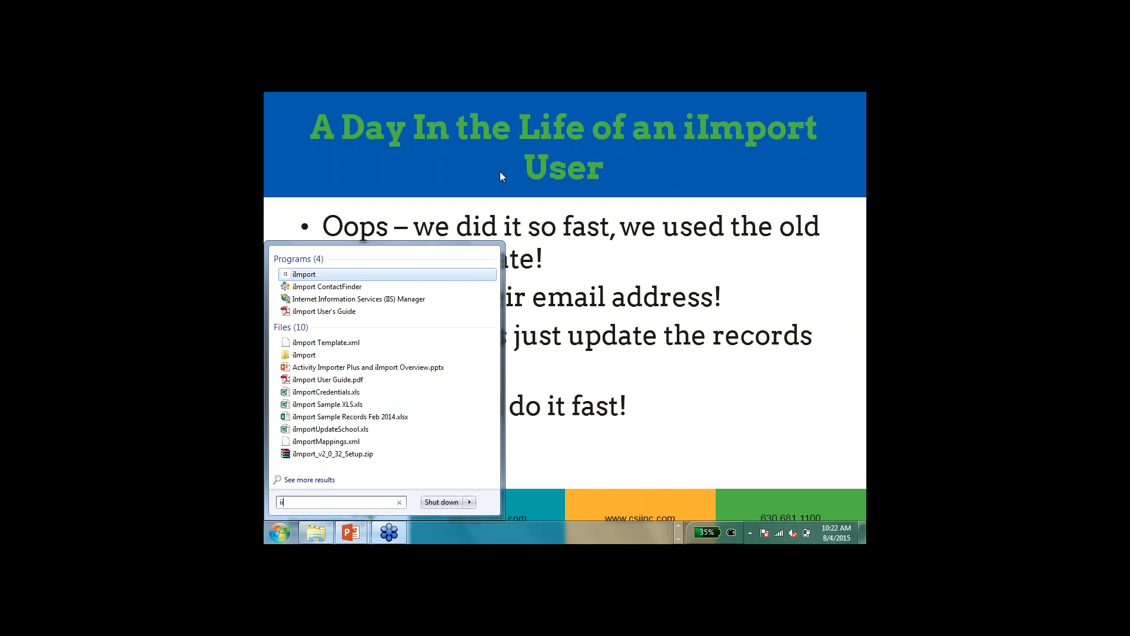
pyautogui.press('Return')
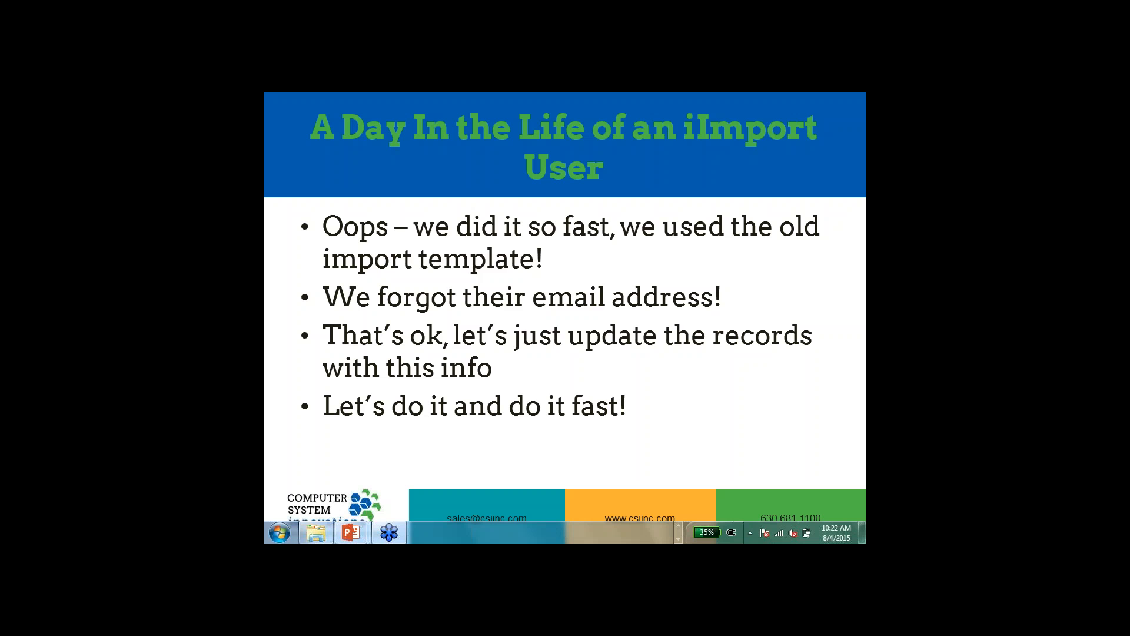
pyautogui.write('••••••')
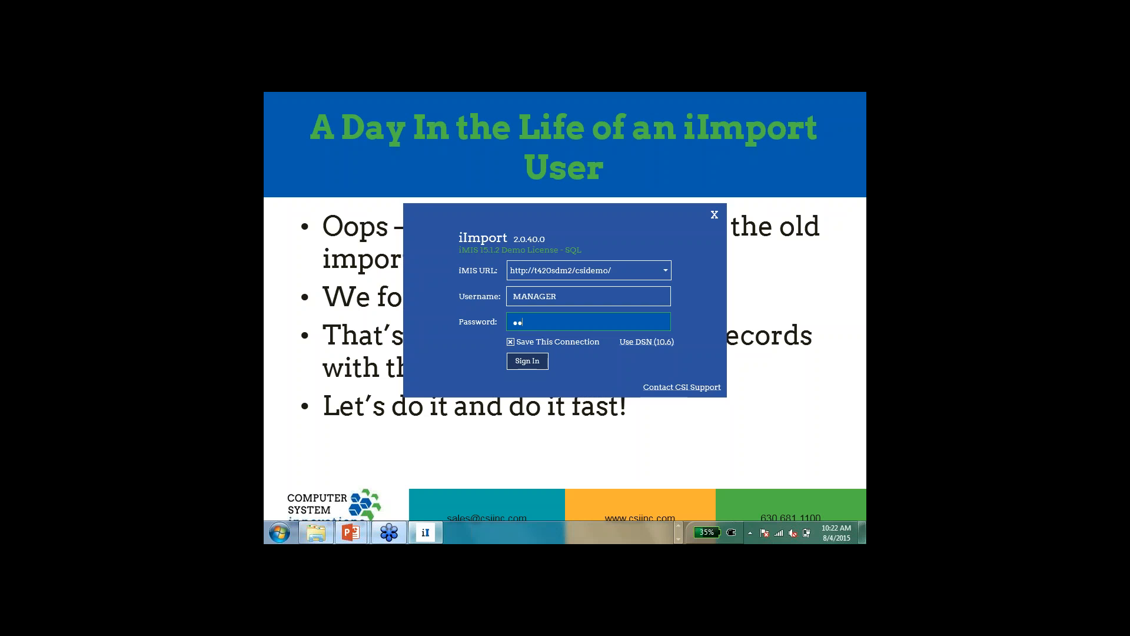
pyautogui.press('Return')
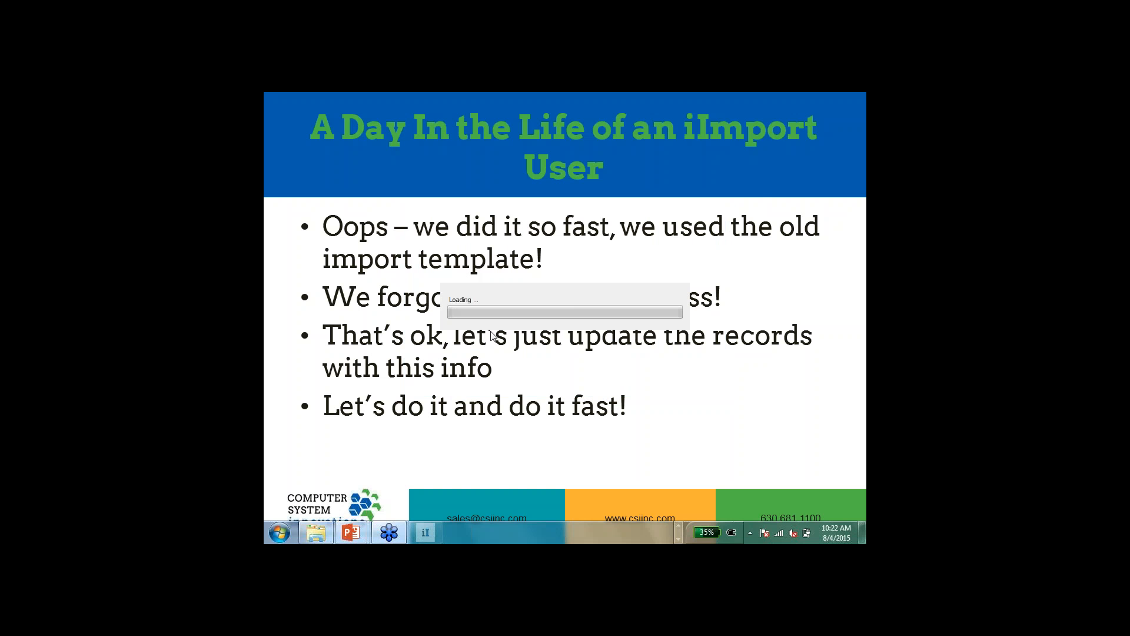
# Step: Check New Records with Emails.xlsx in Excel, and load it into iImport as the source file for the customer mapping
pyautogui.click(718, 210)
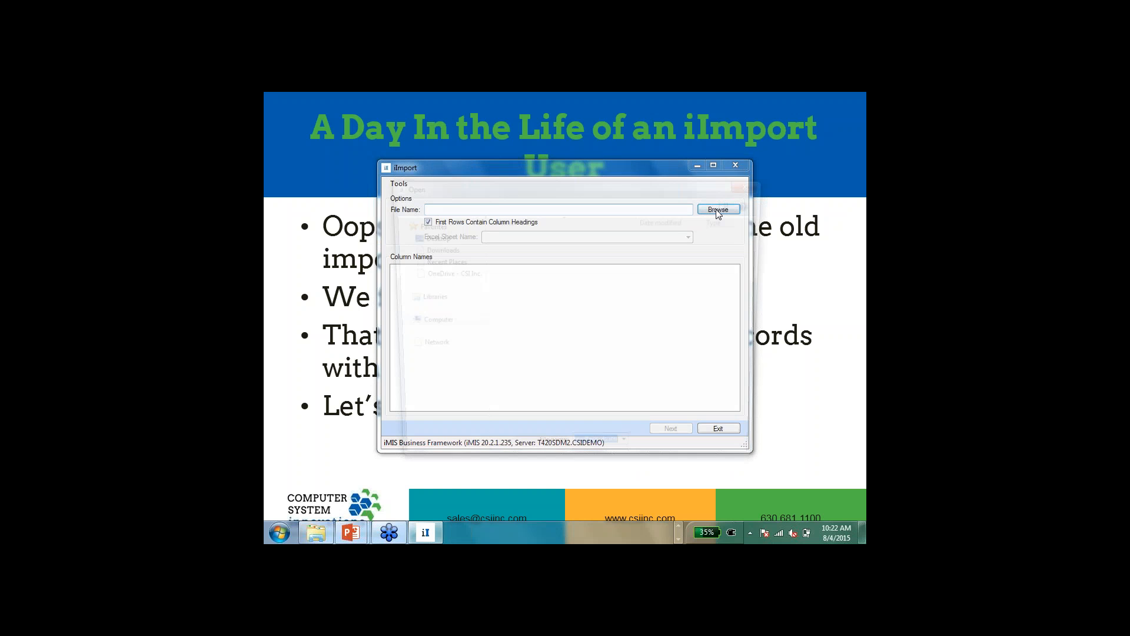
pyautogui.rightClick(506, 259)
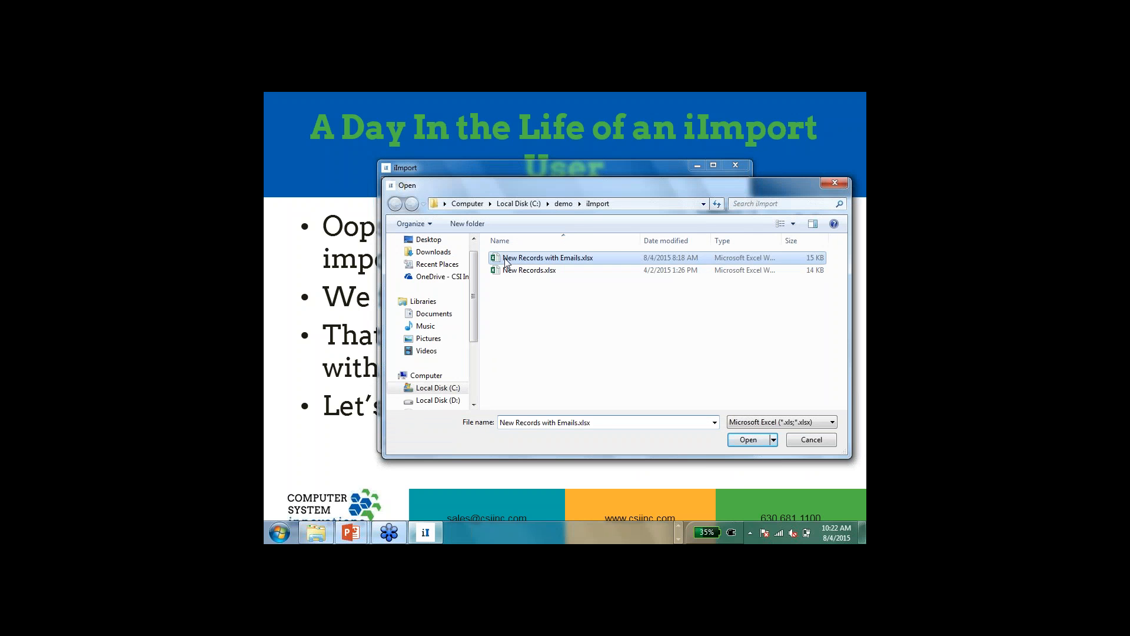
pyautogui.click(533, 285)
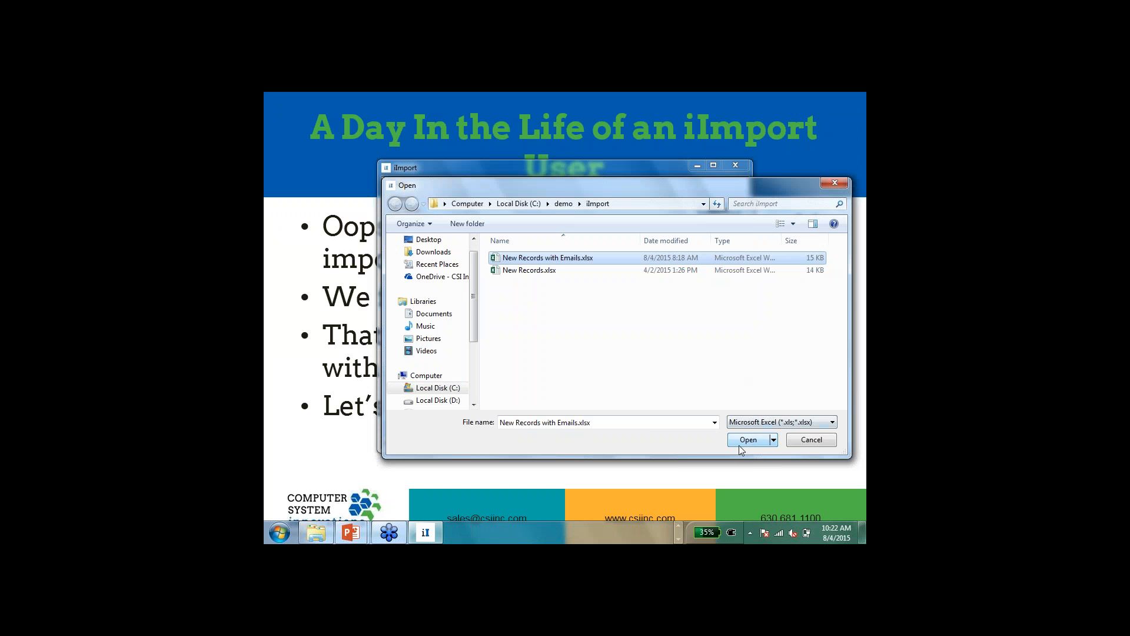
pyautogui.click(739, 446)
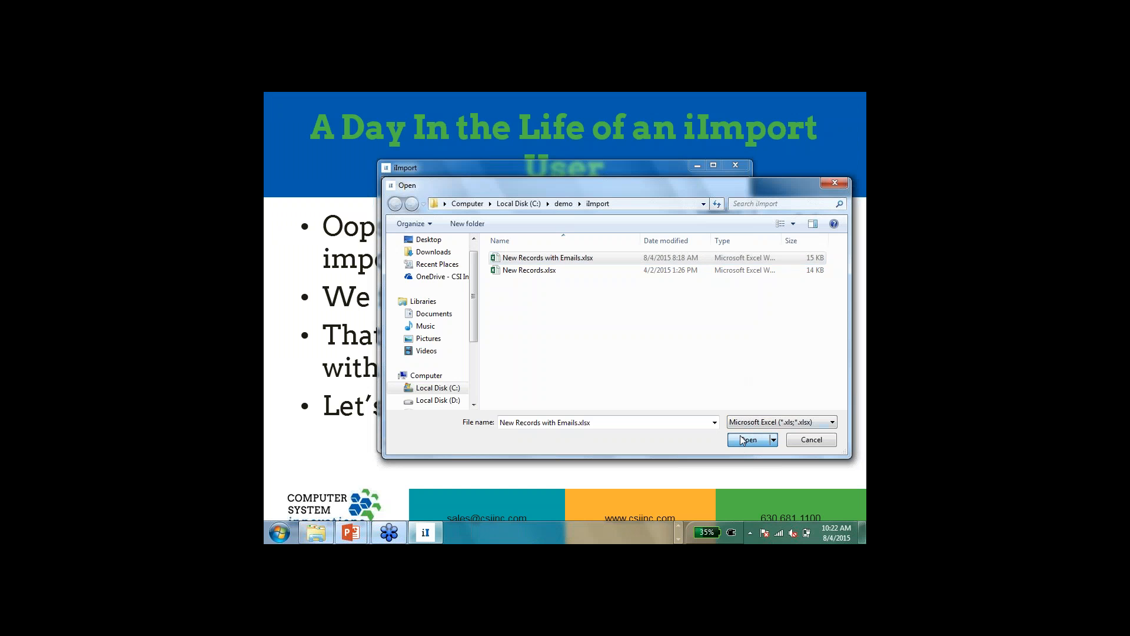
pyautogui.click(661, 430)
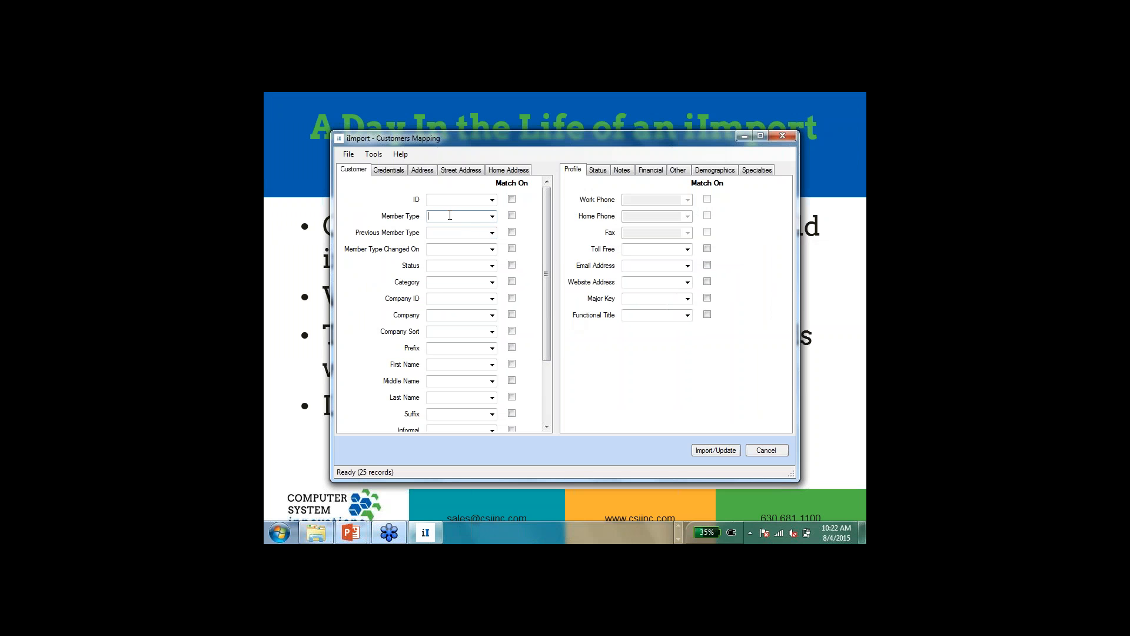
# Step: Set Member Type to NM, map First Name to First_Name and Last Name to Last_Name, and match on all three fields
pyautogui.write('NM')
pyautogui.click(512, 215)
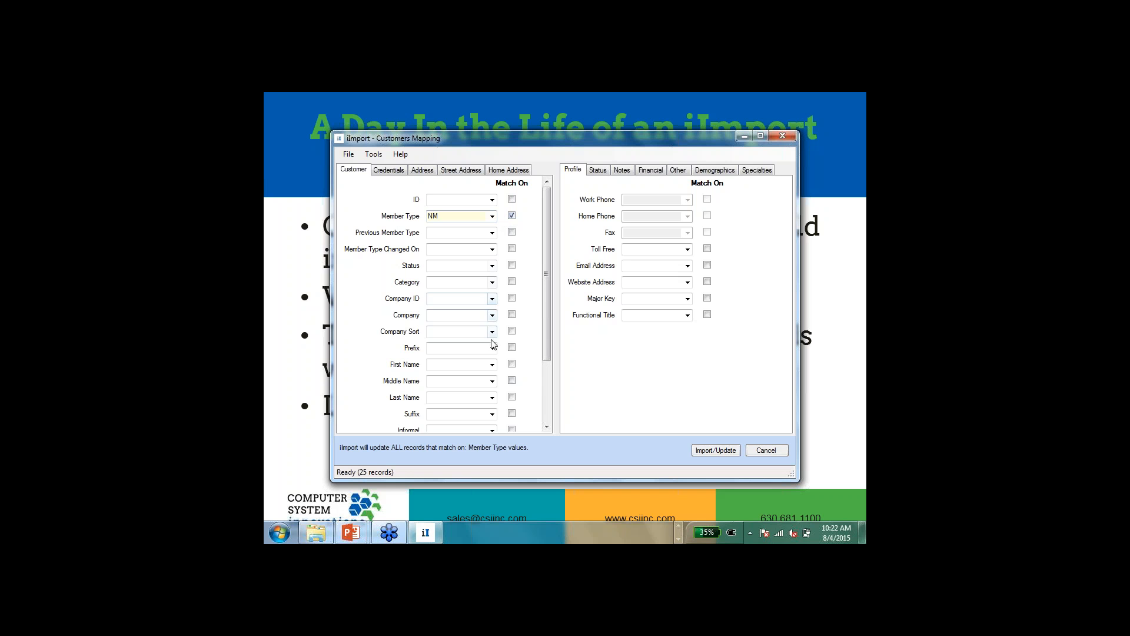
pyautogui.click(493, 364)
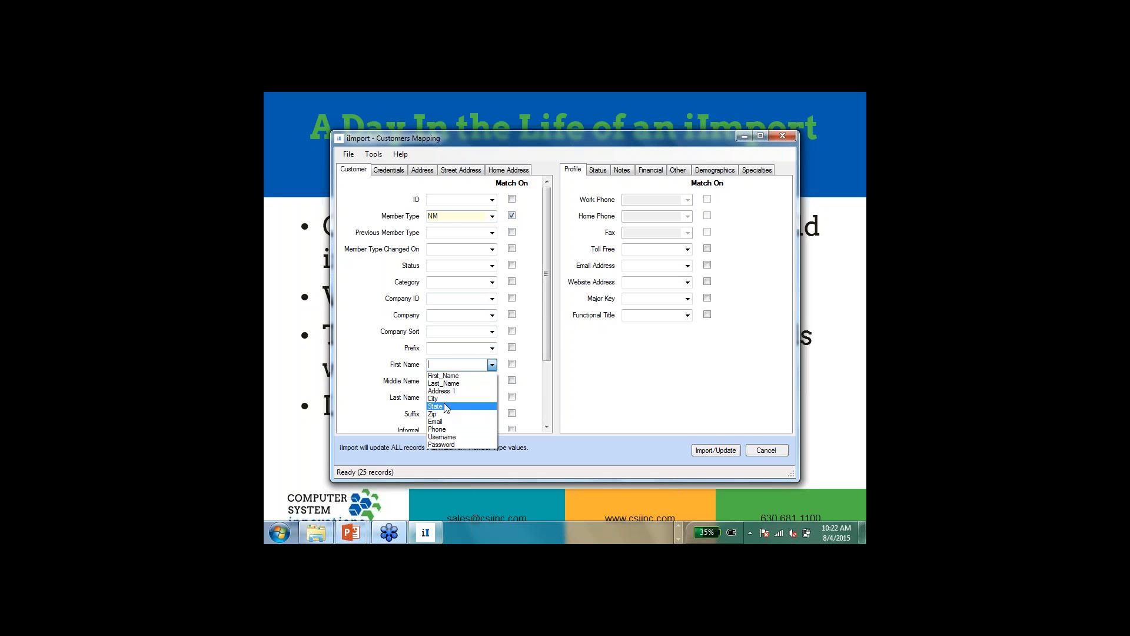
pyautogui.click(447, 375)
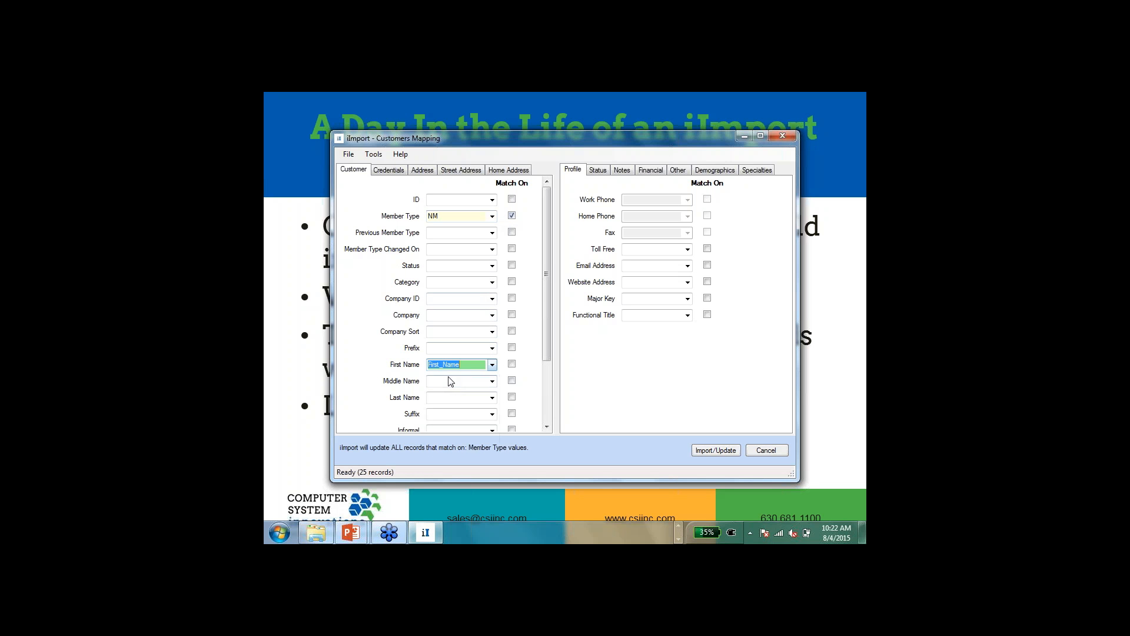
pyautogui.click(493, 398)
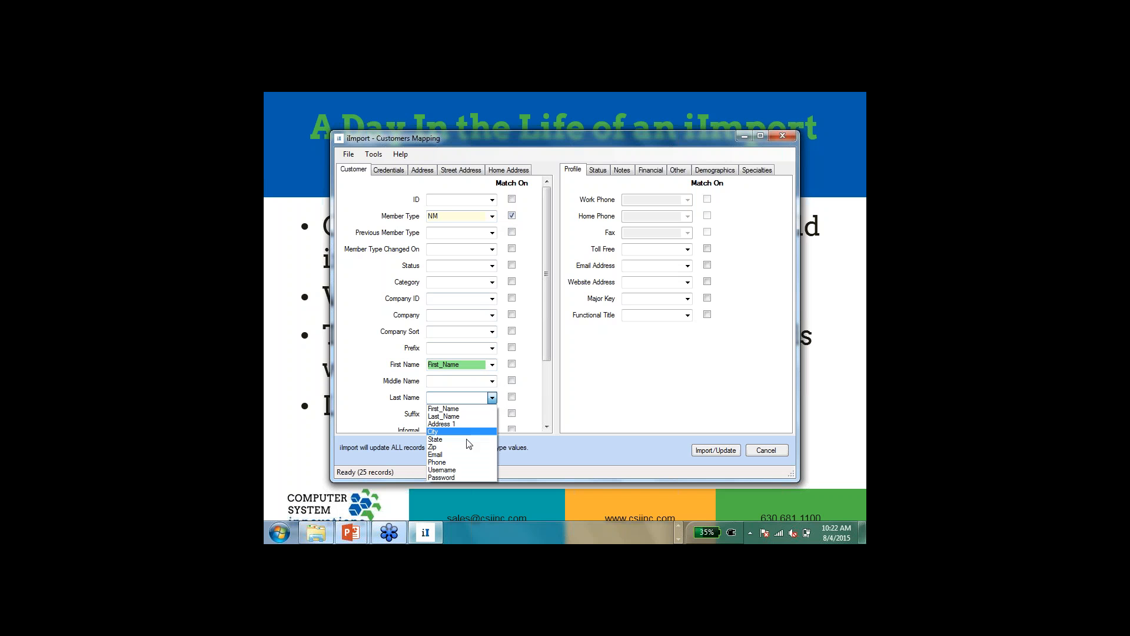
pyautogui.click(467, 417)
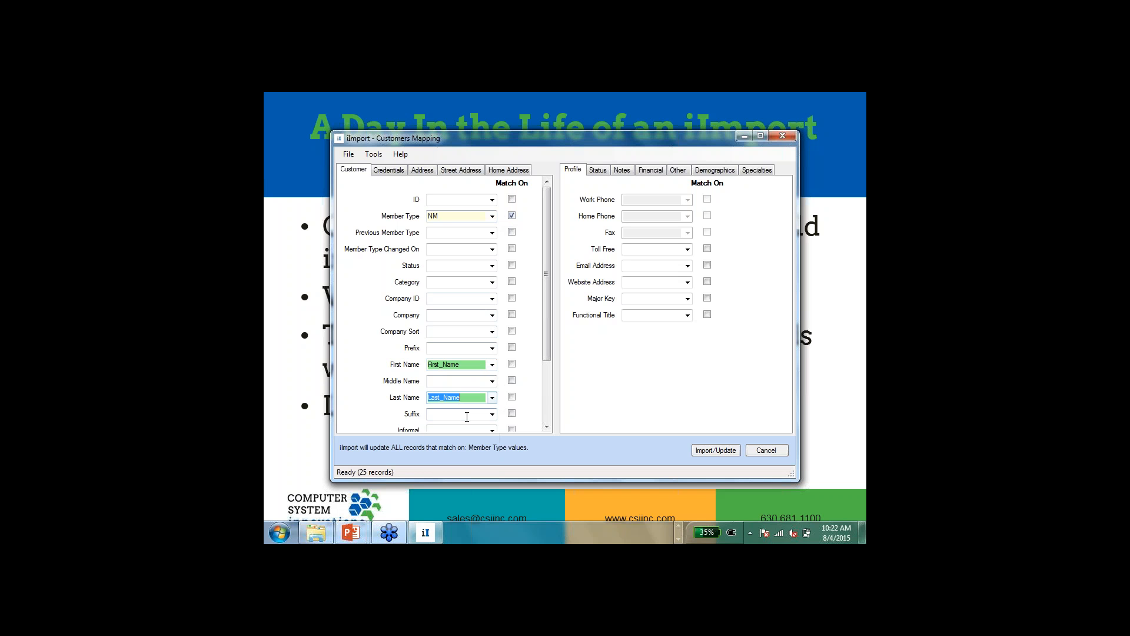
pyautogui.click(511, 396)
pyautogui.click(512, 364)
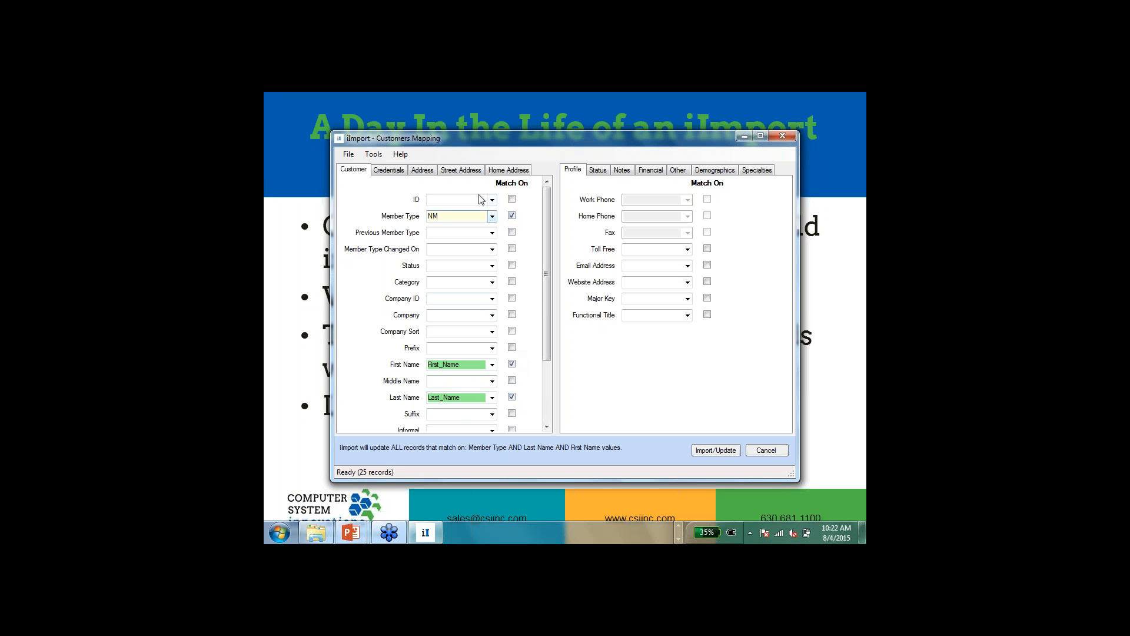
# Step: Map the address's Email Address field to the Email column and run the update of the matching records
pyautogui.click(423, 170)
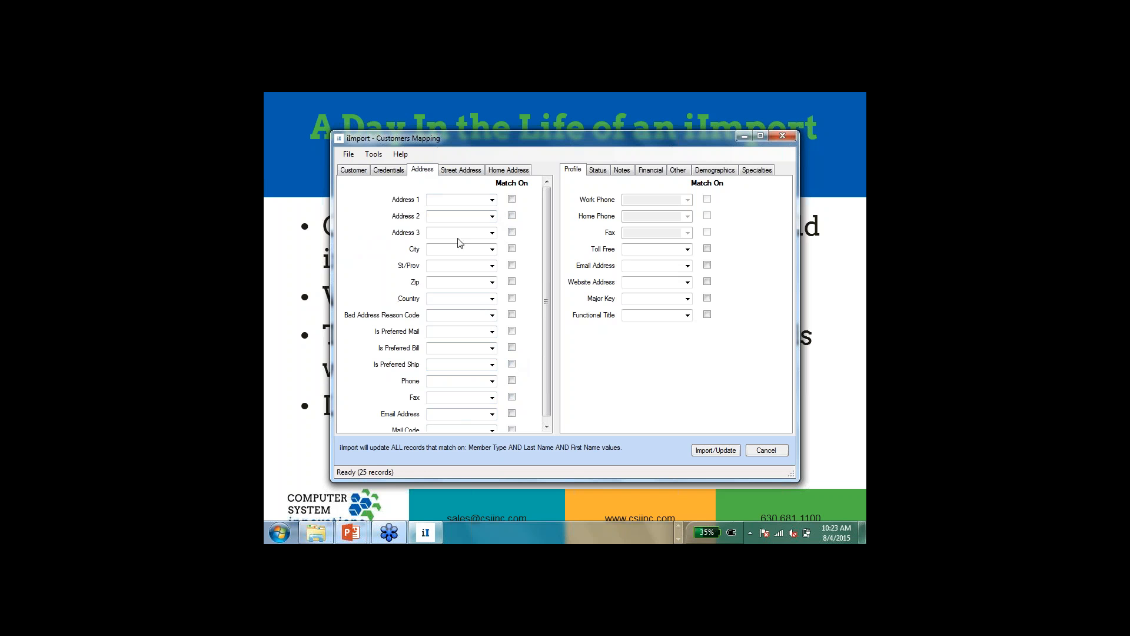
pyautogui.click(490, 416)
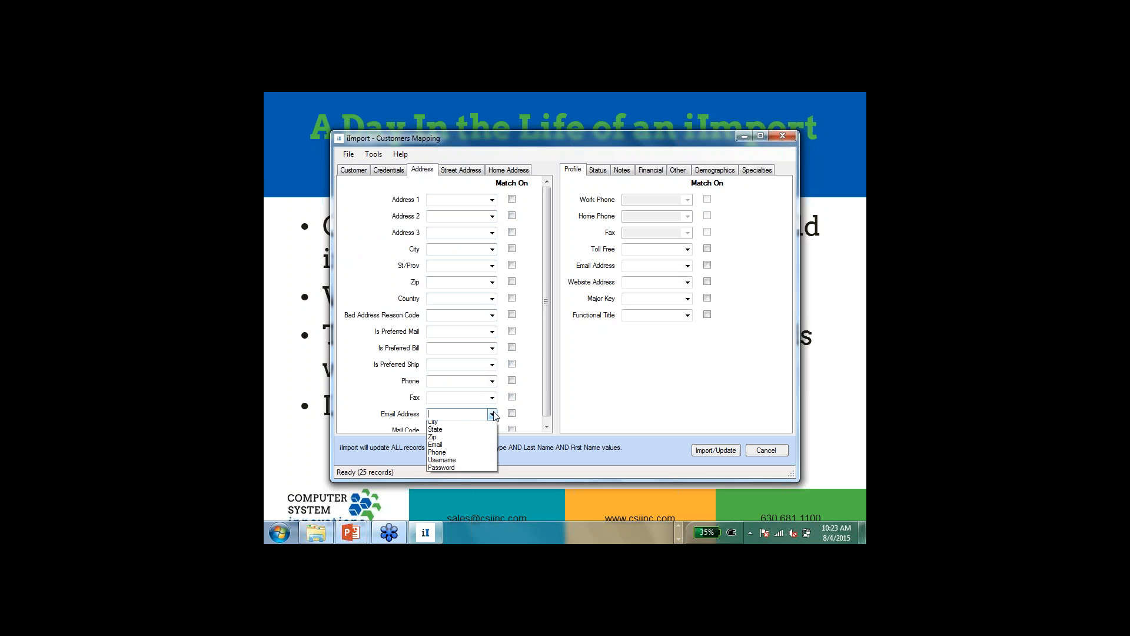
pyautogui.click(451, 472)
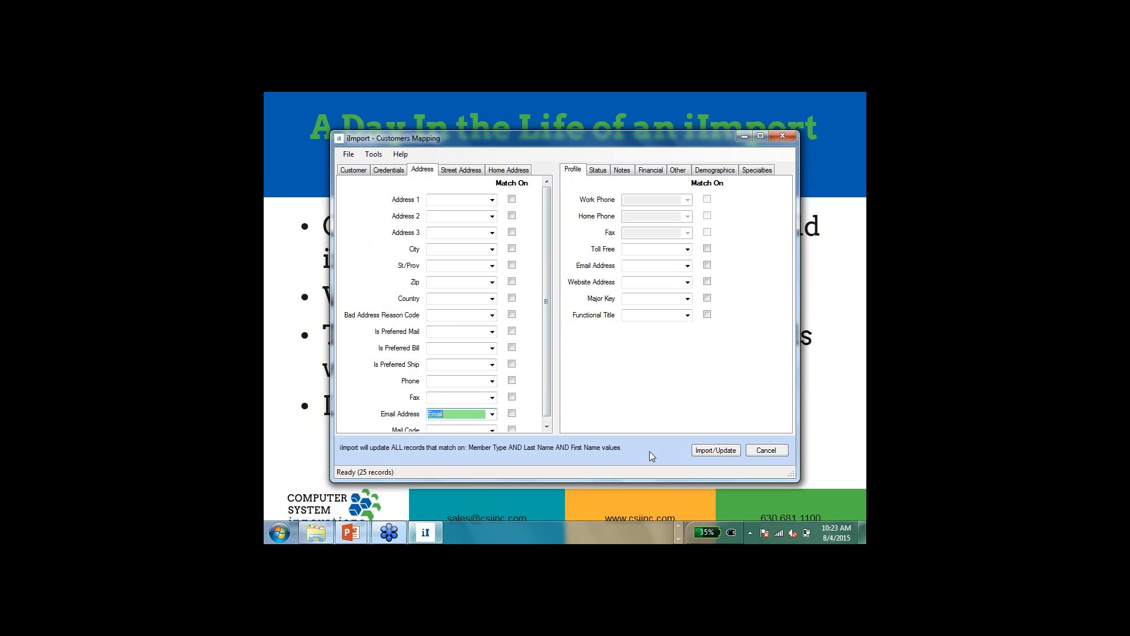
pyautogui.click(712, 451)
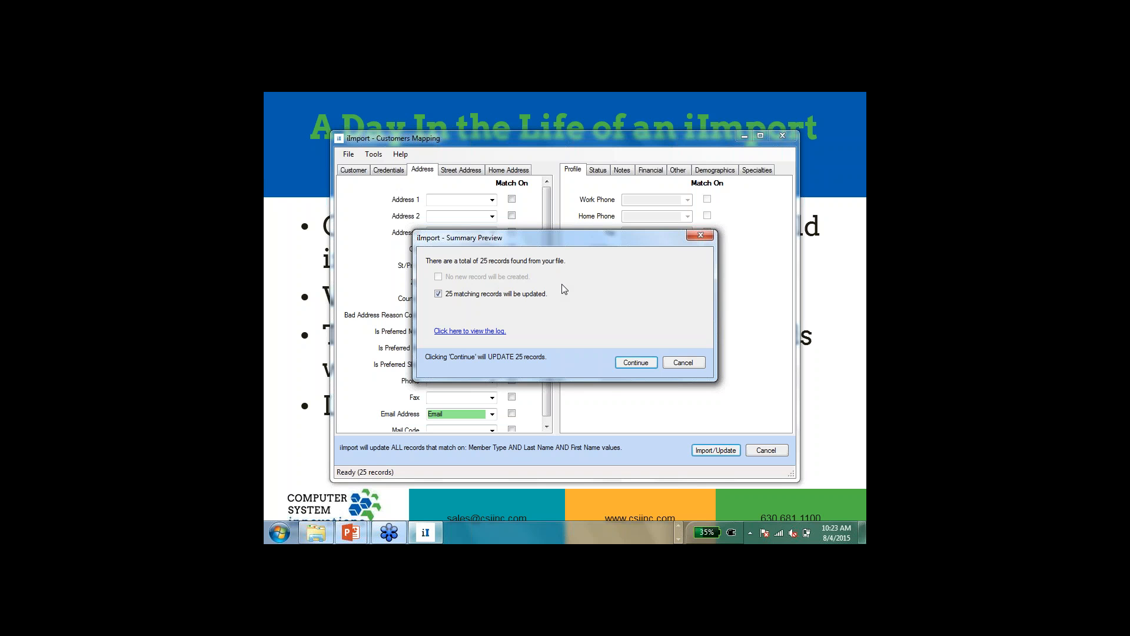
pyautogui.click(635, 361)
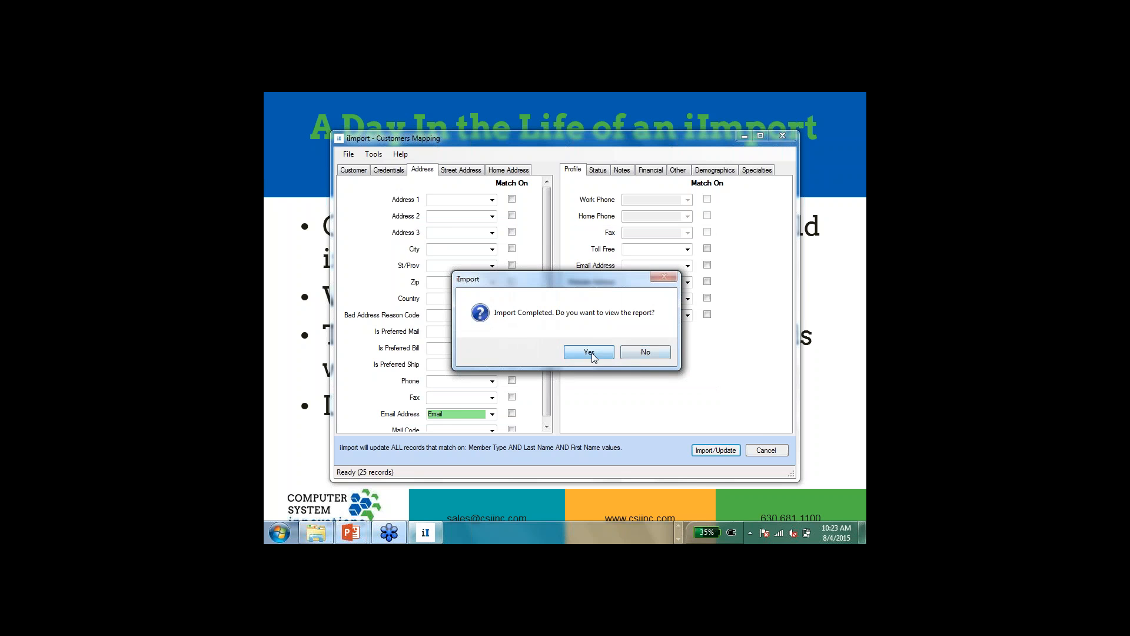
# Step: Review the import report's log and its completed, insert, update and skip record lists, and close the customer mapping
pyautogui.click(589, 353)
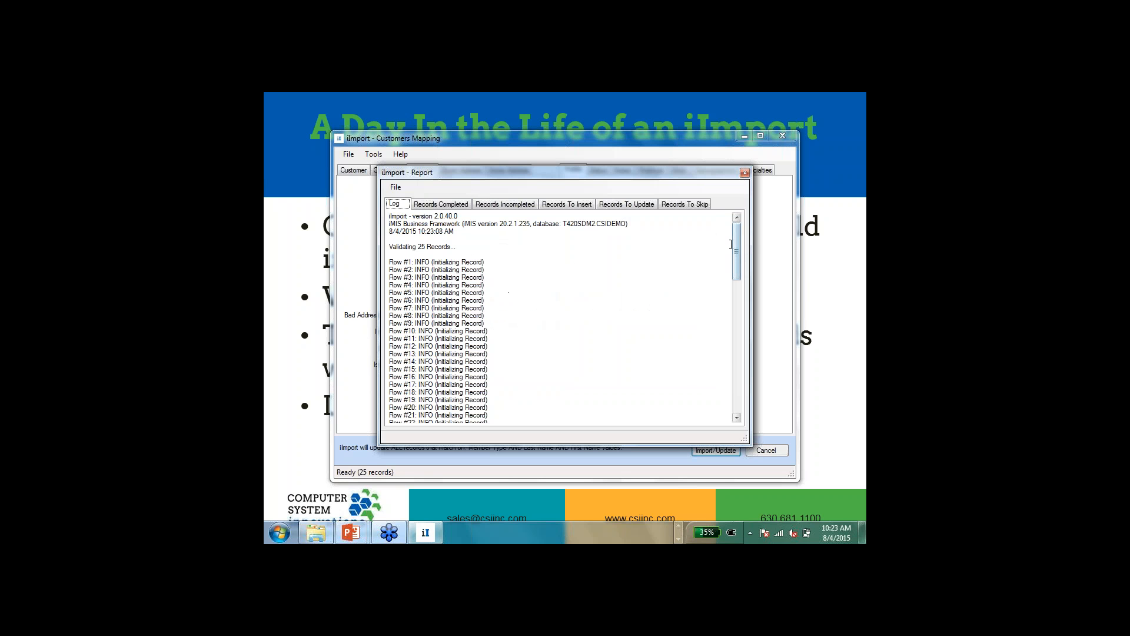
pyautogui.moveTo(736, 251); pyautogui.dragTo(731, 382)
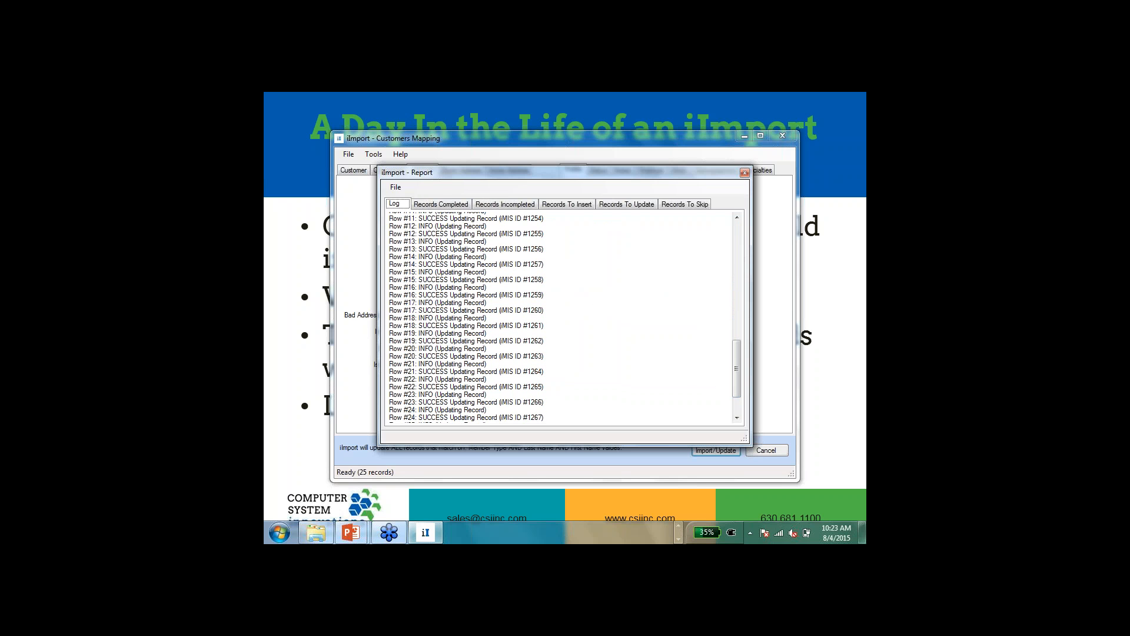
pyautogui.click(446, 203)
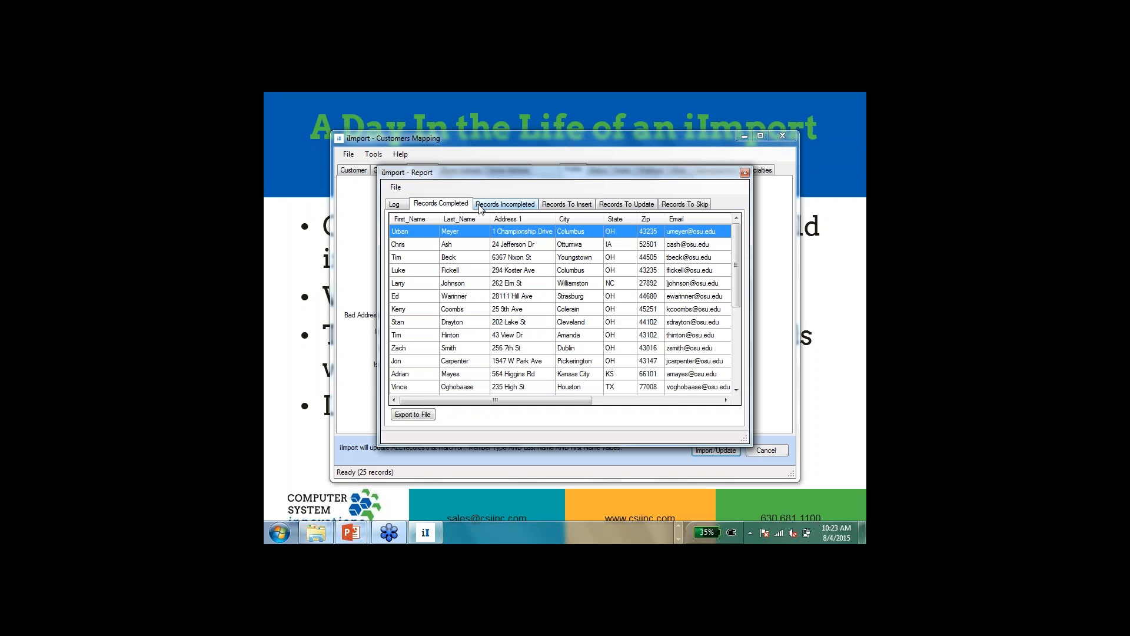
pyautogui.click(570, 205)
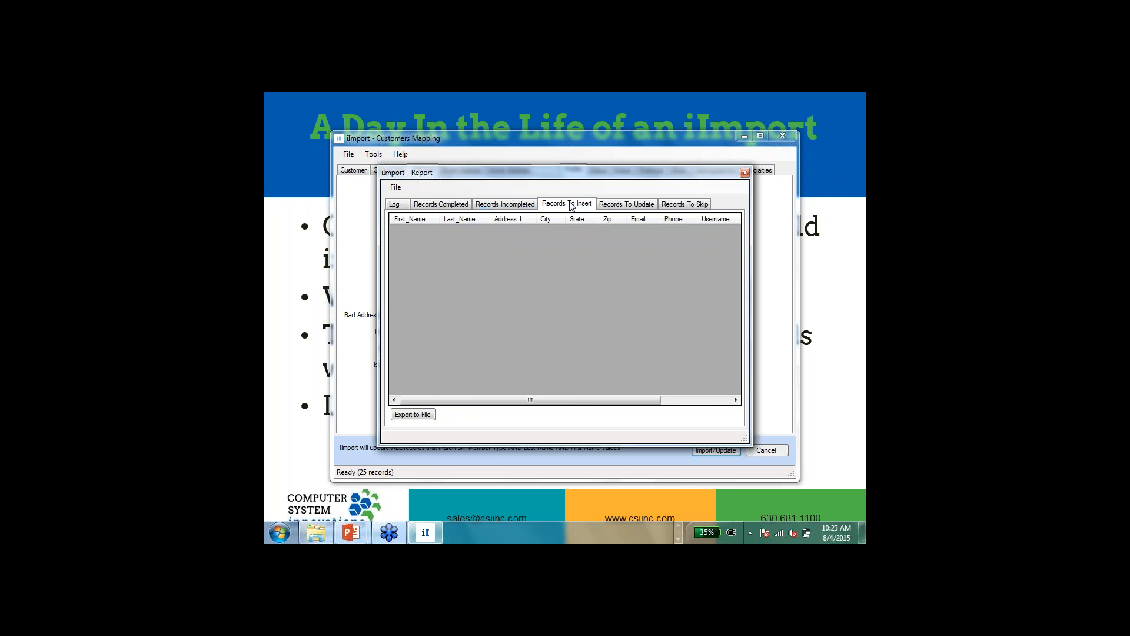
pyautogui.click(609, 205)
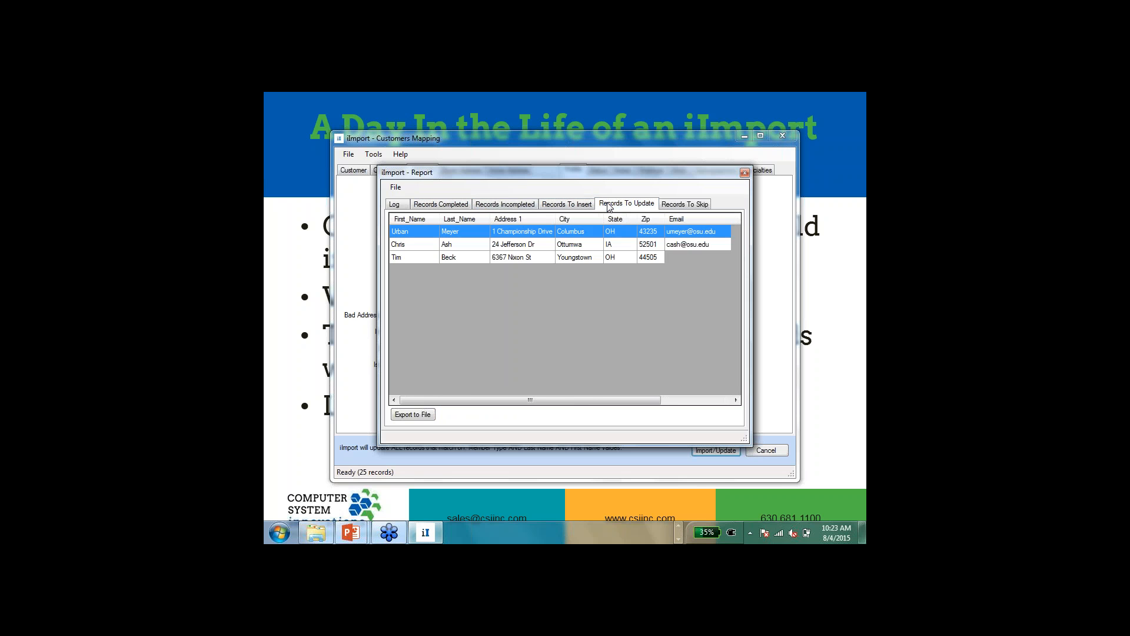
pyautogui.click(681, 205)
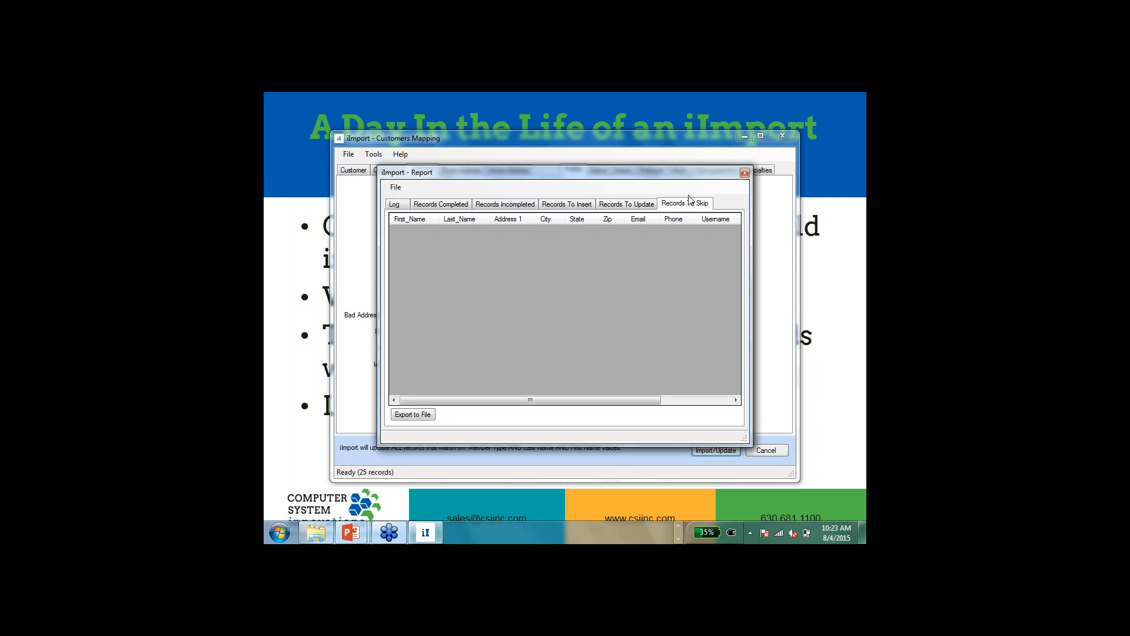
pyautogui.click(743, 172)
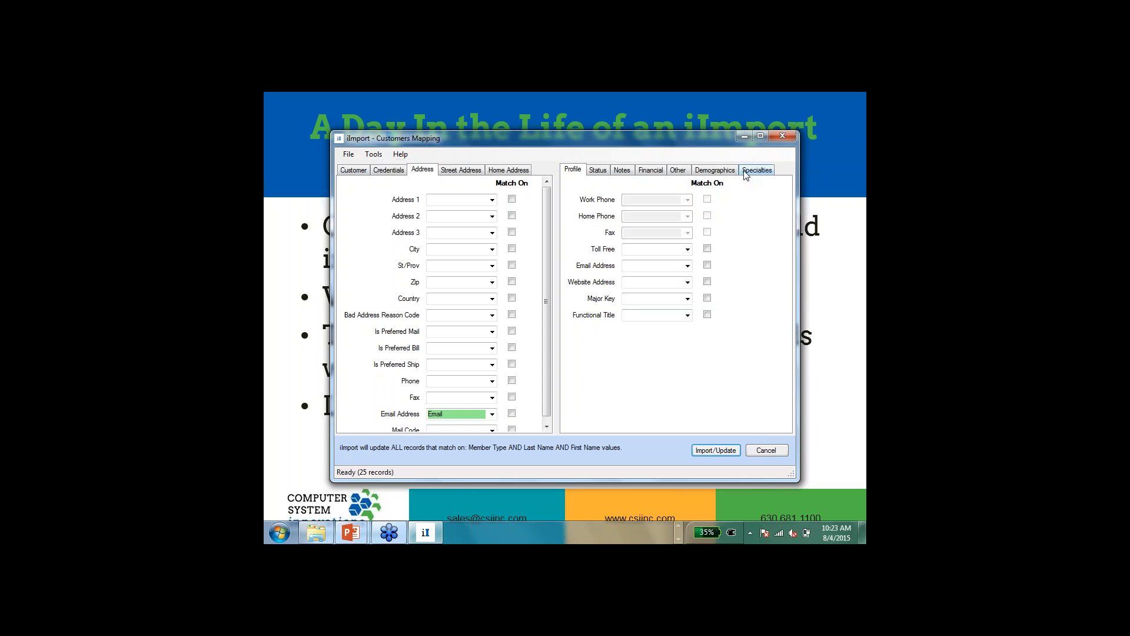
pyautogui.click(765, 450)
# Step: Switch to iMIS and find the first imported customer again to check the record's e-mail fields
pyautogui.hotkey('alt', 'Tab')
pyautogui.hotkey('alt', 'Tab')
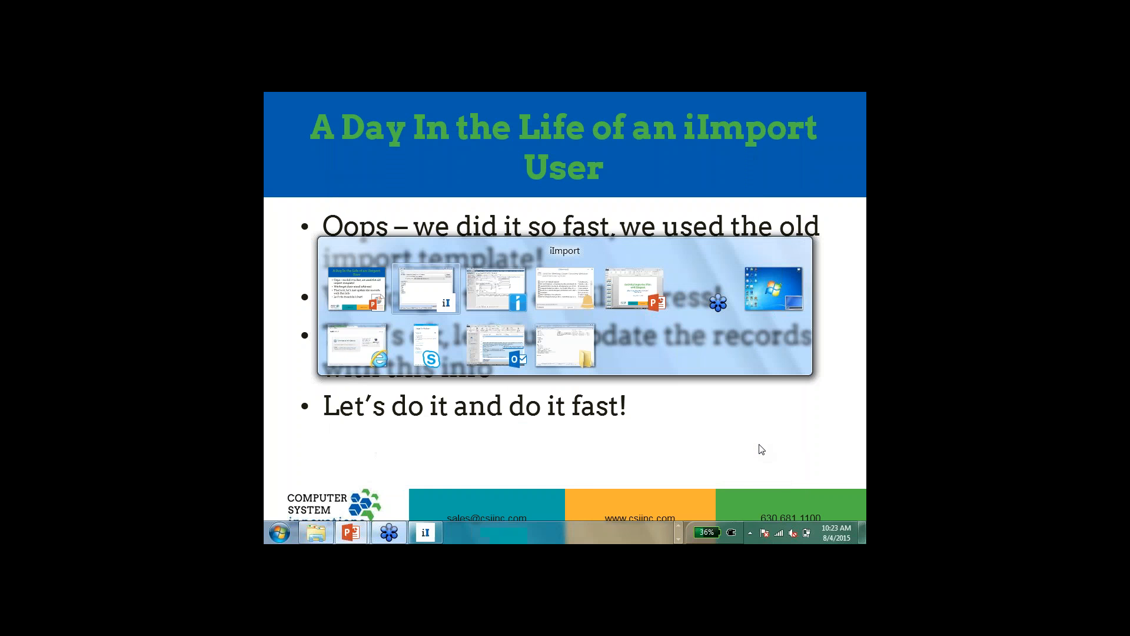
pyautogui.hotkey('alt', 'Tab')
pyautogui.click(425, 498)
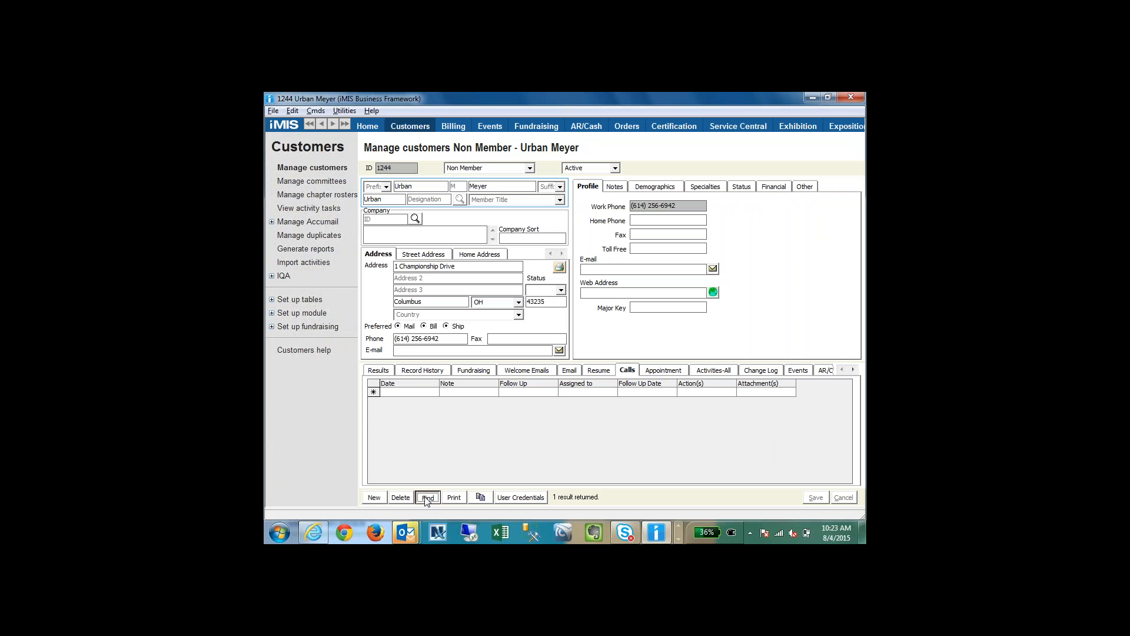
pyautogui.press('Return')
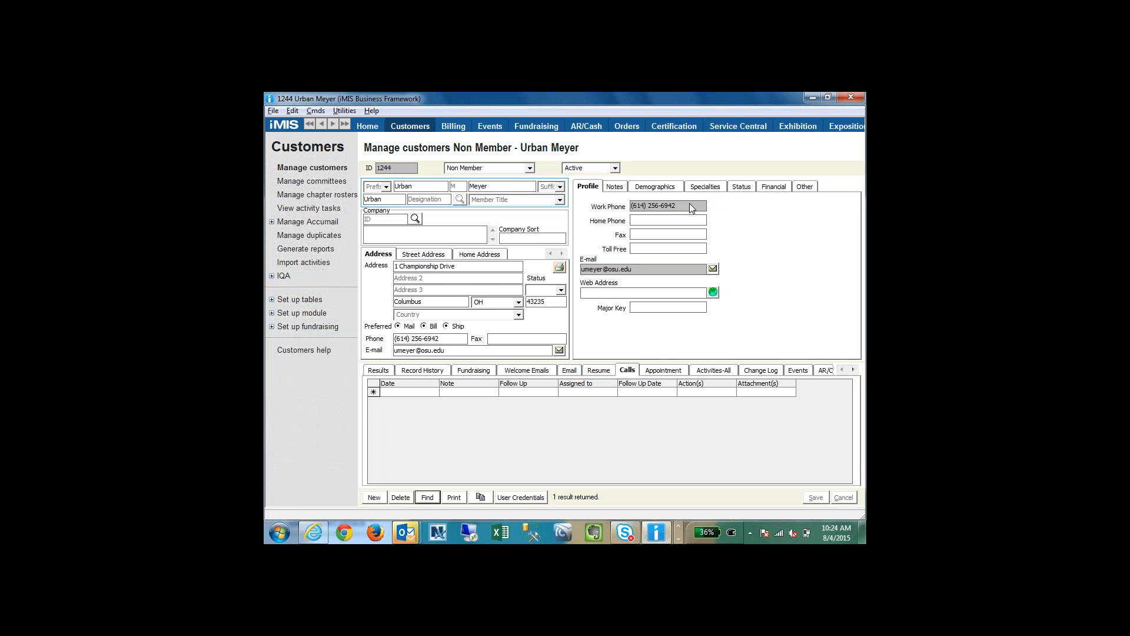
# Step: Return to the slideshow and advance to the second point of the What's New Activity Importer Plus slide
pyautogui.hotkey('alt', 'Tab')
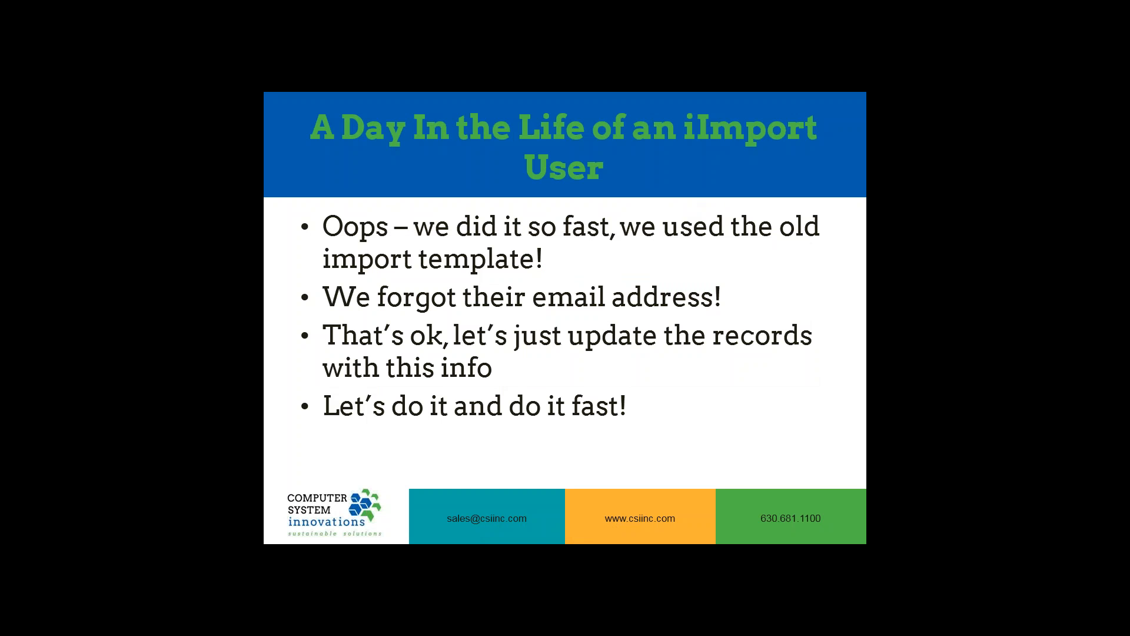
pyautogui.press('Right')
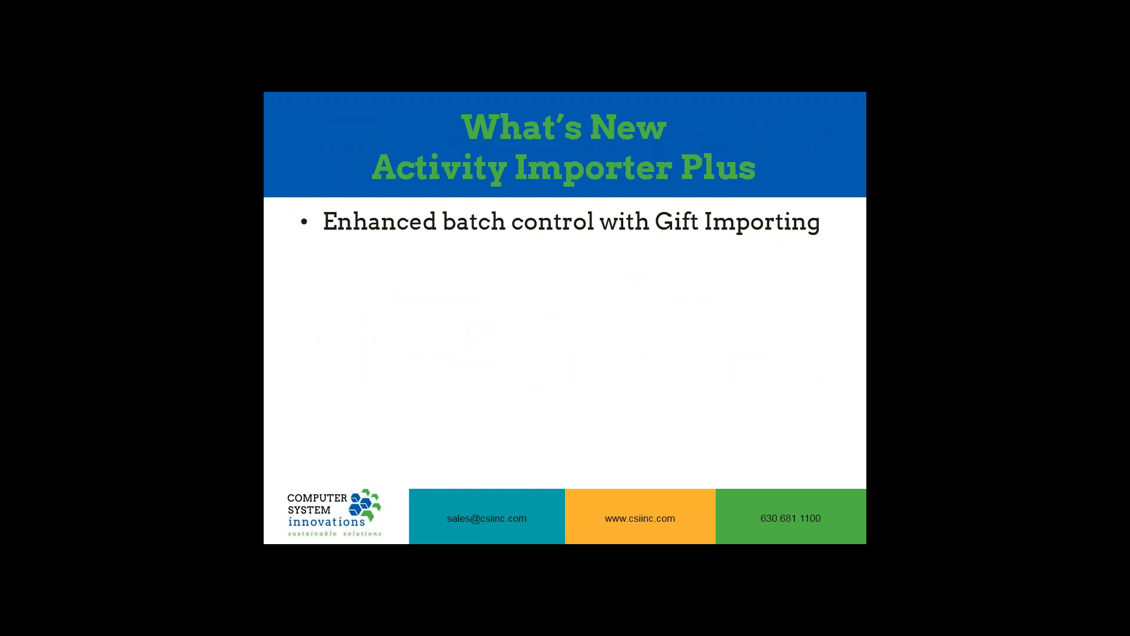
pyautogui.press('Right')
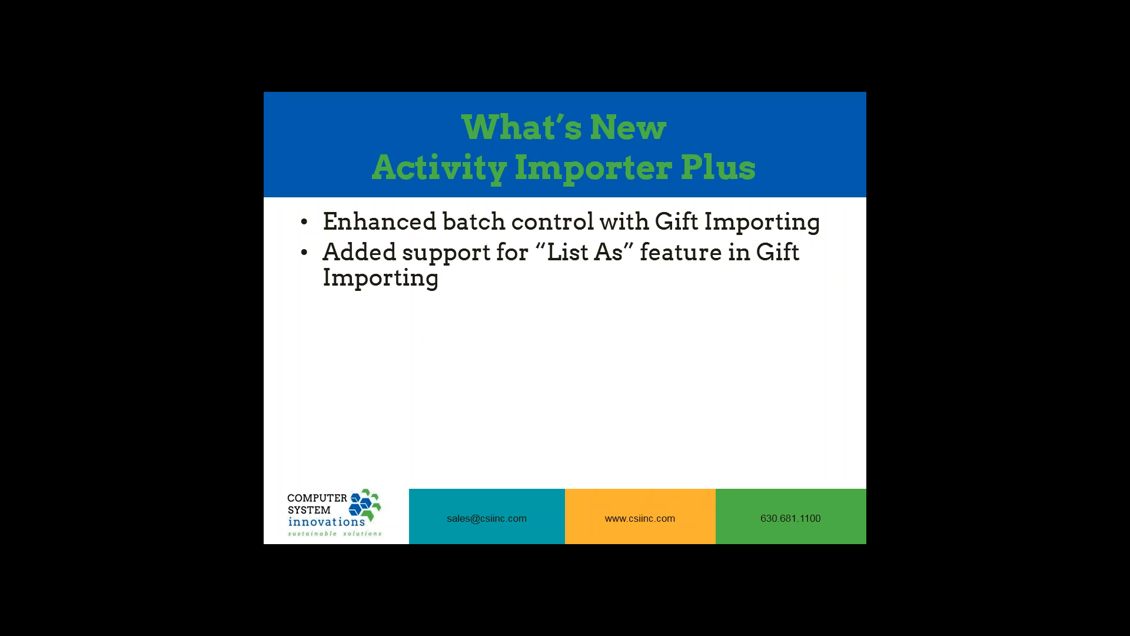